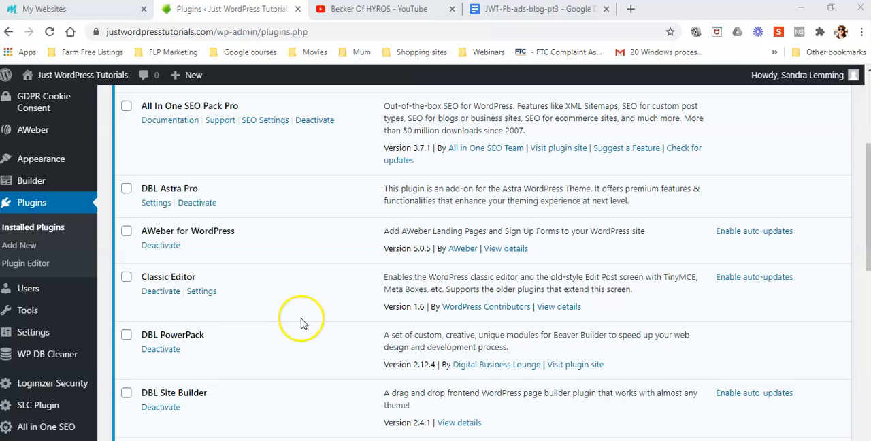
Start a new post on the Just WordPress Tutorials site
scroll(303, 324, "up", 3)
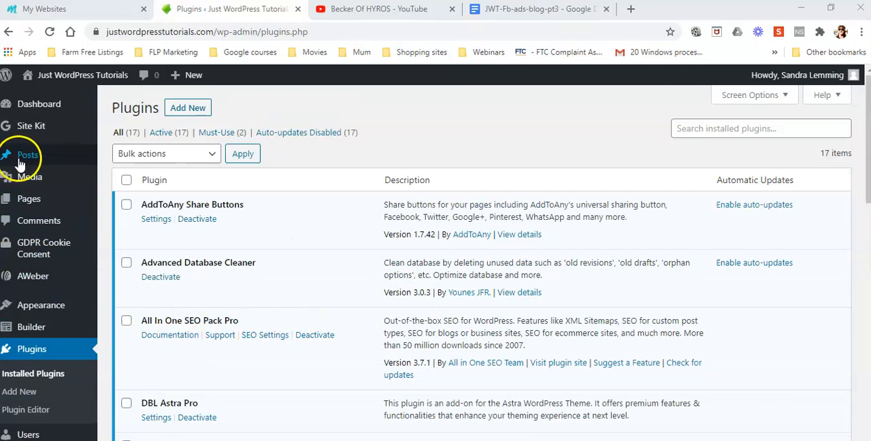
mouse_move(25, 155)
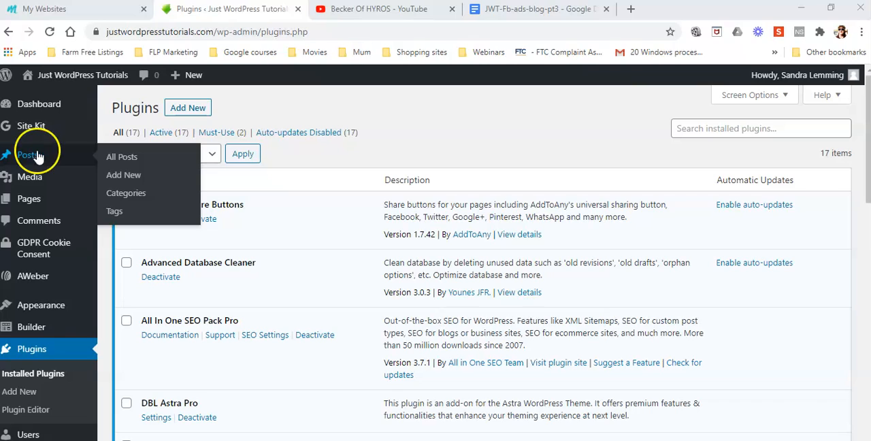
left_click(125, 176)
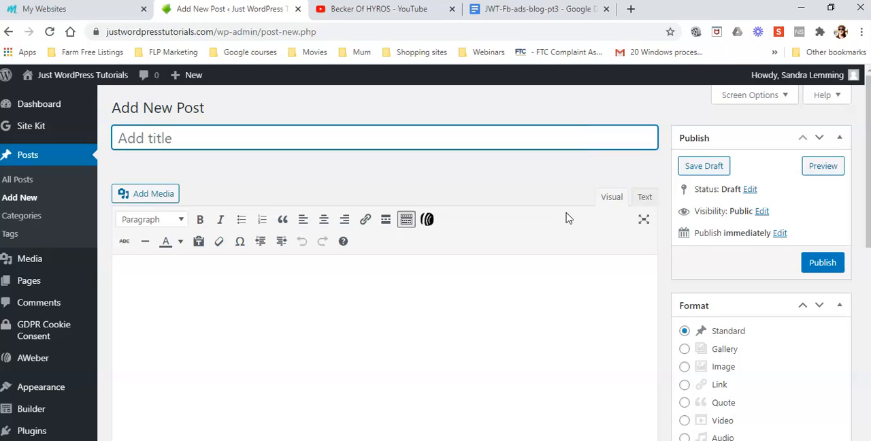
left_click(498, 215)
scroll(308, 185, "down", 5)
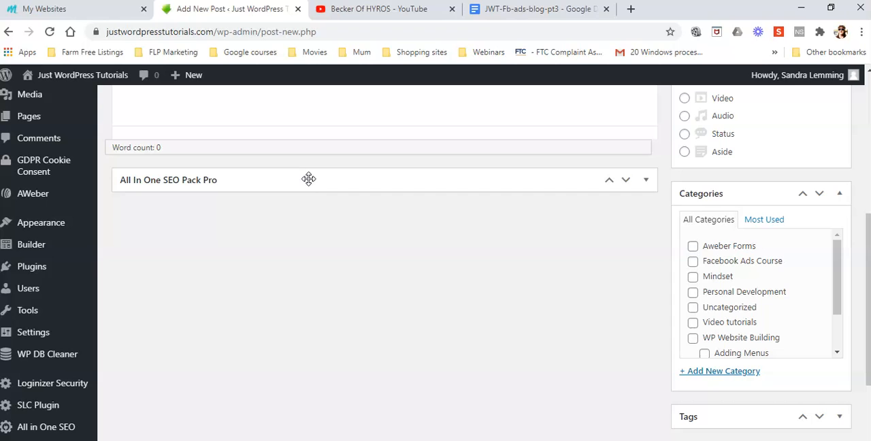
scroll(308, 179, "up", 5)
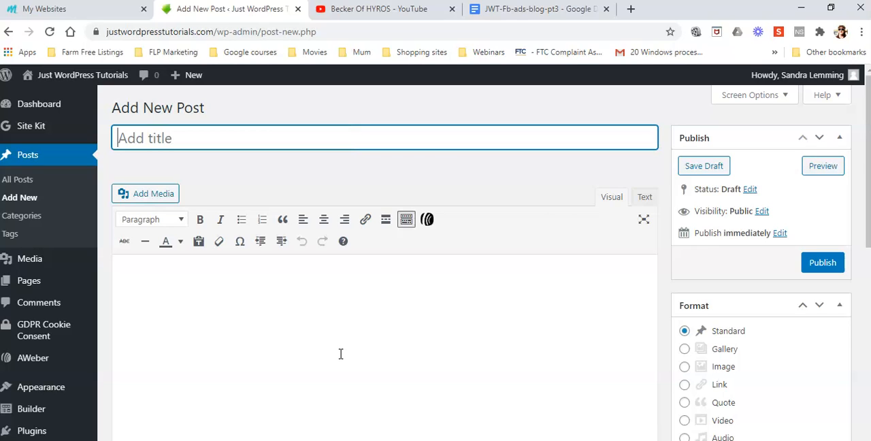
left_click(418, 375)
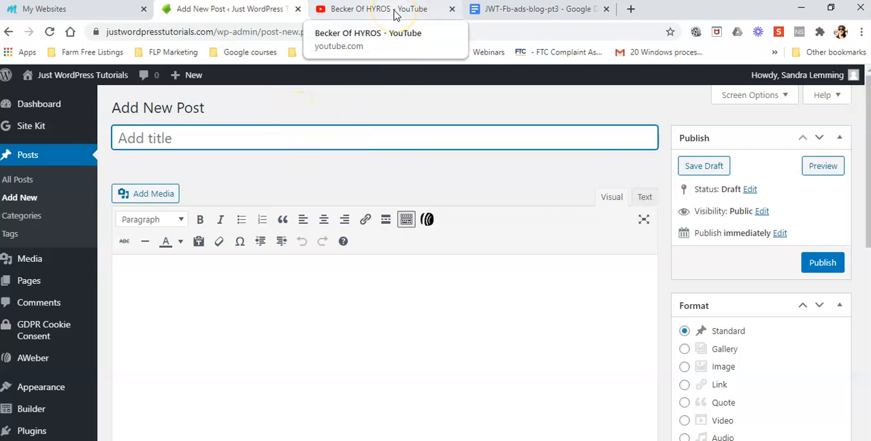
Copy the heading "2021 Facebook Ad Targeting (ADVANCED) PT 3" from the Google Docs draft and paste it as the WordPress post title in plain text
left_click(530, 9)
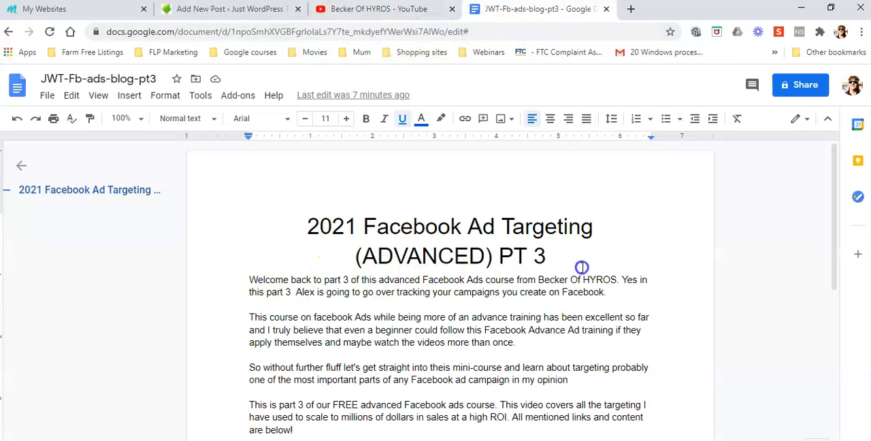
left_click_drag(548, 255, 305, 231)
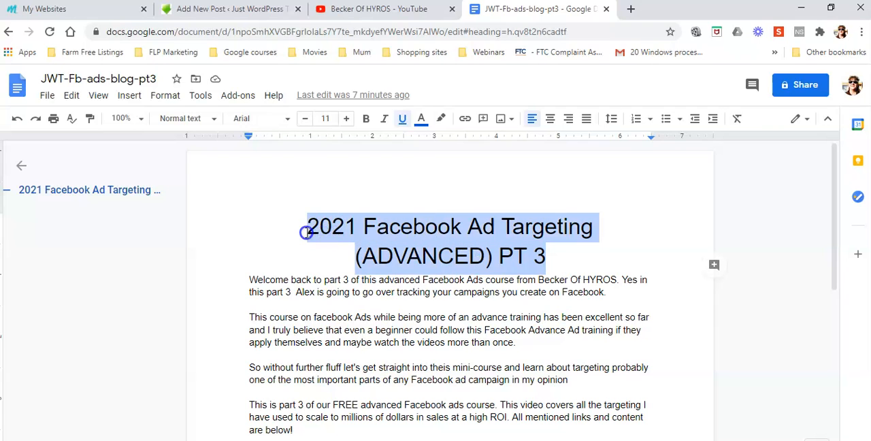
right_click(362, 237)
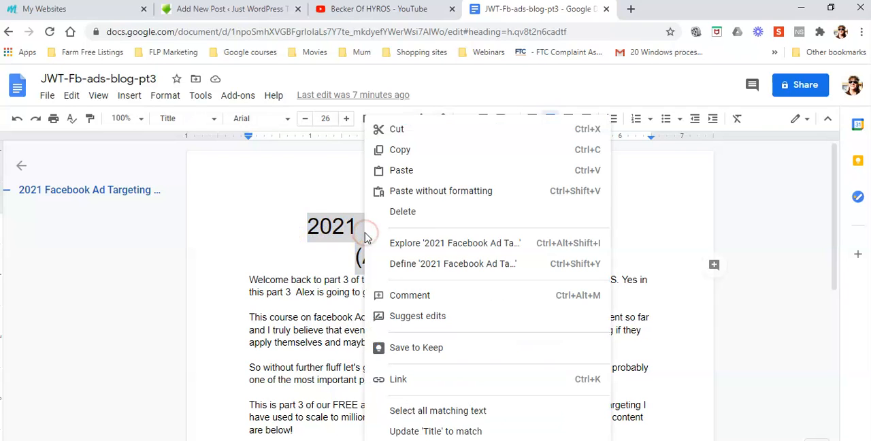
left_click(404, 151)
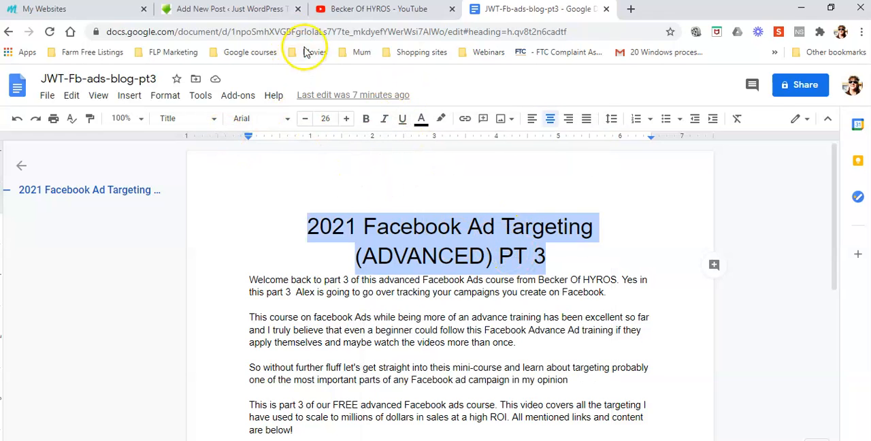
left_click(213, 12)
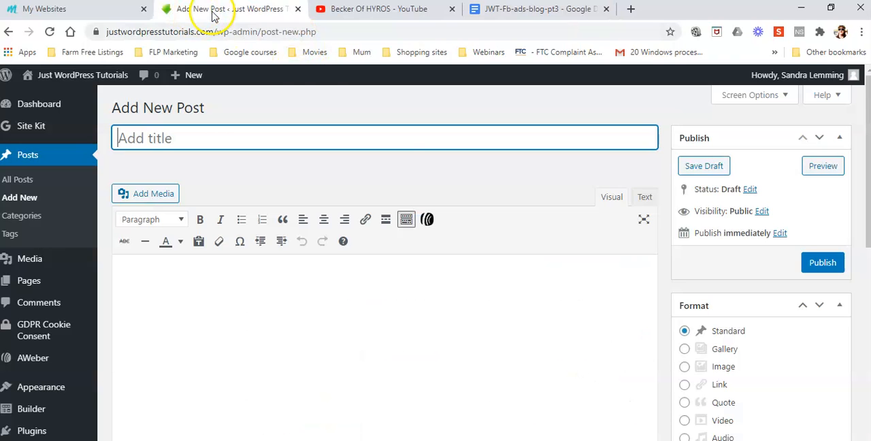
right_click(169, 137)
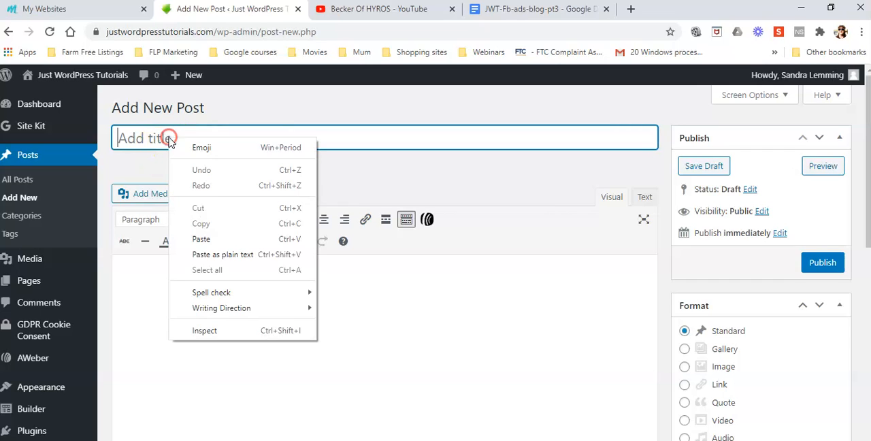
left_click(209, 254)
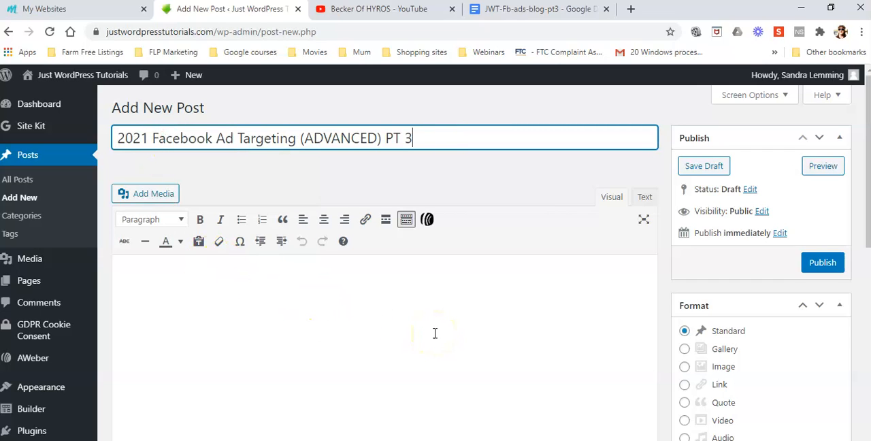
Place the cursor in the empty post body and switch back to the JWT-Fb-ads-blog-pt3 document in Google Docs
left_click(132, 273)
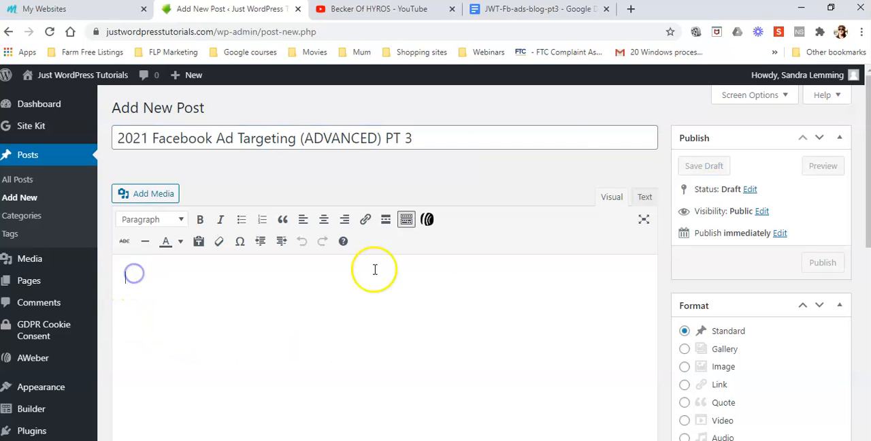
left_click(508, 9)
left_click(246, 280)
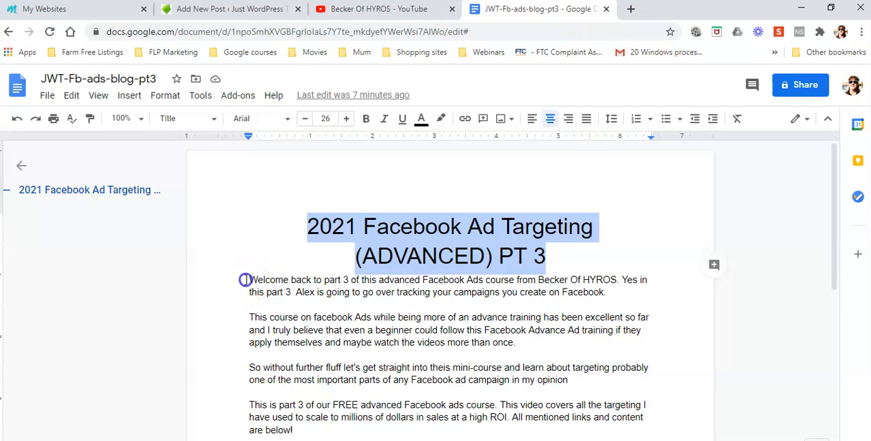
left_click_drag(247, 280, 338, 319)
scroll(339, 319, "down", 3)
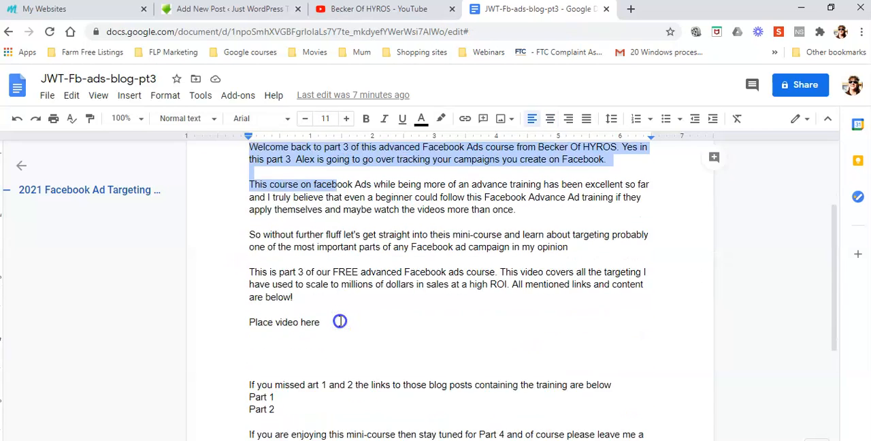
left_click_drag(338, 321, 371, 390)
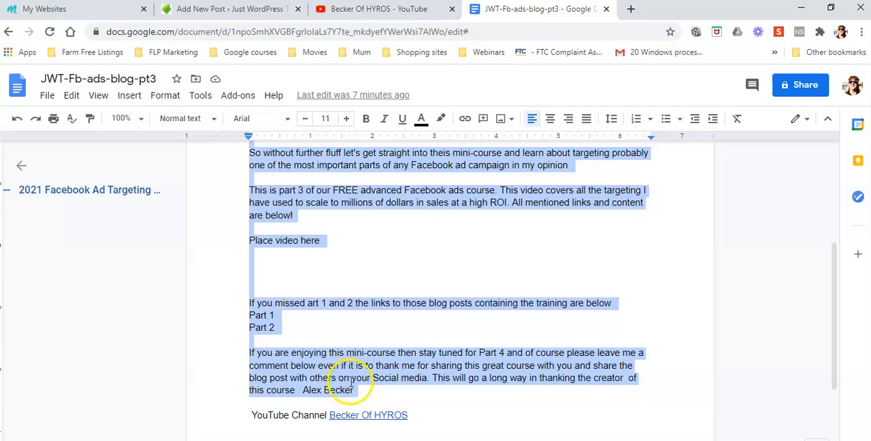
left_click(352, 278)
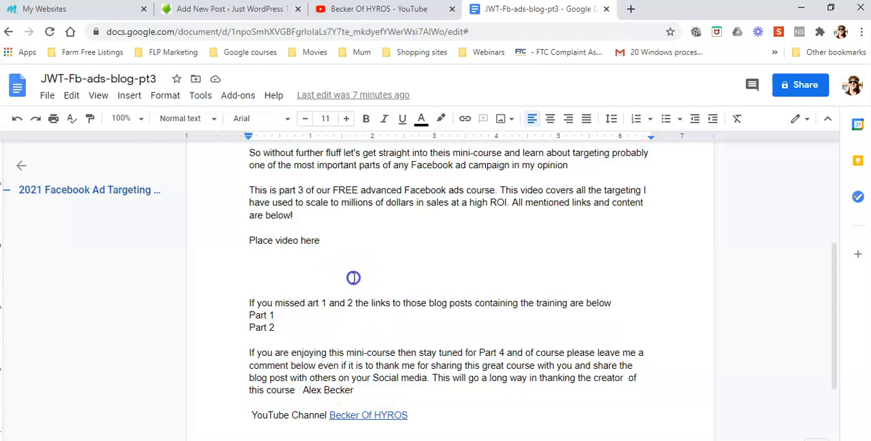
Copy the four introductory paragraphs above "Place video here" and paste them as plain text into the WordPress post body
scroll(341, 241, "up", 3)
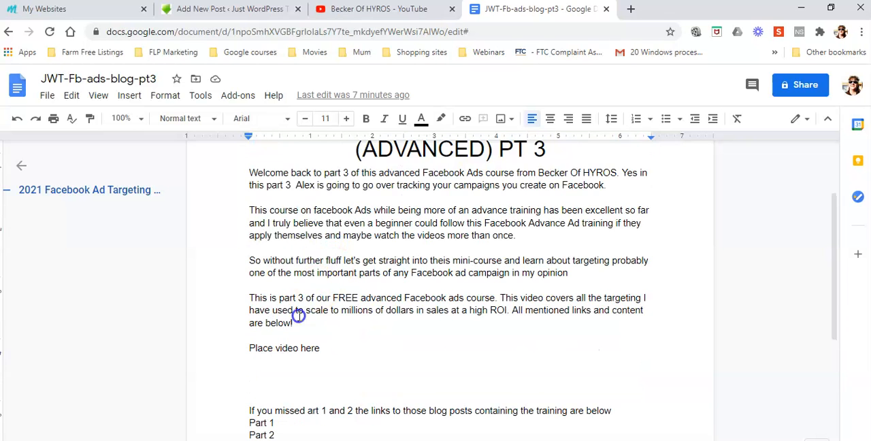
left_click_drag(297, 325, 253, 175)
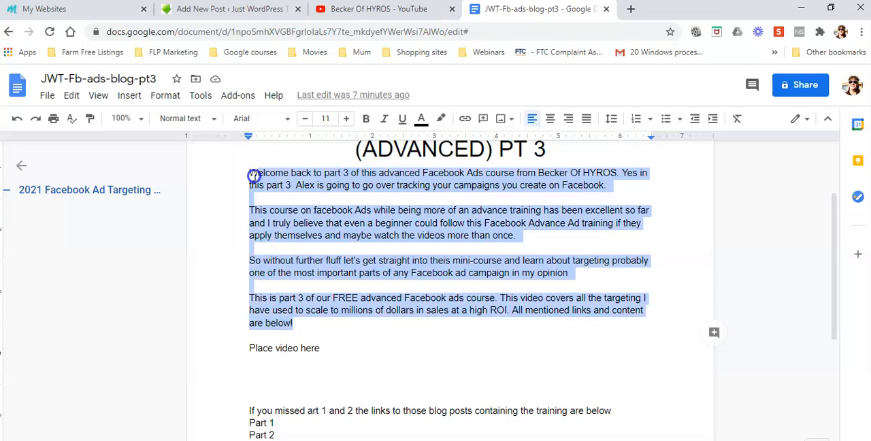
right_click(339, 233)
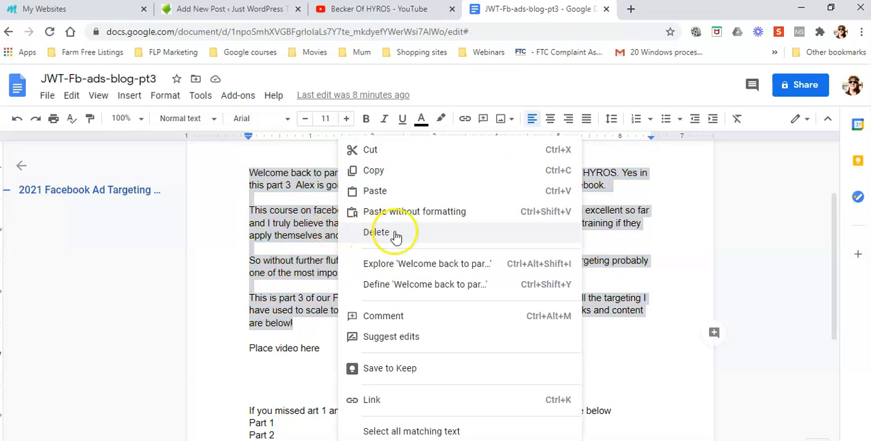
left_click(373, 170)
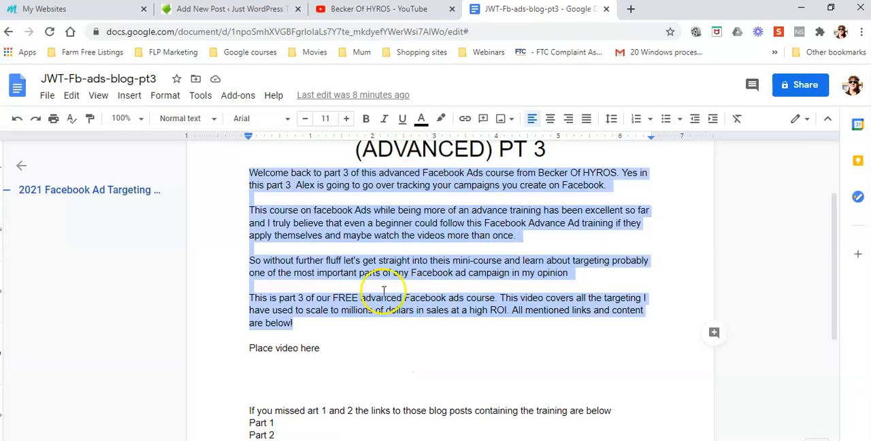
left_click(236, 11)
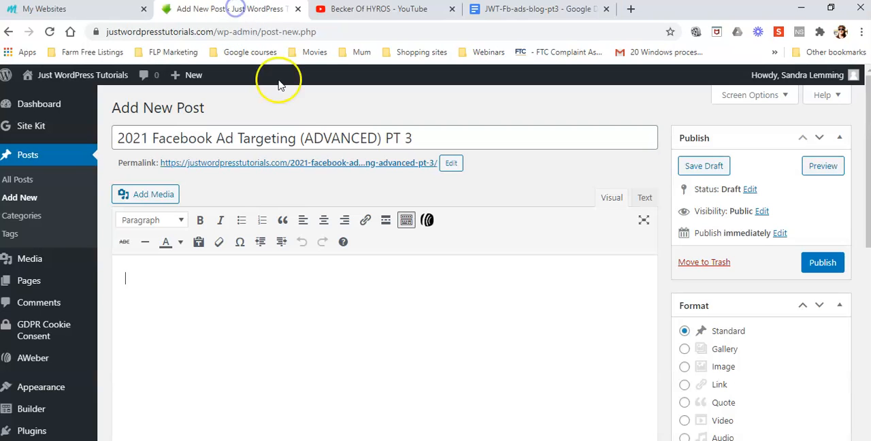
right_click(127, 277)
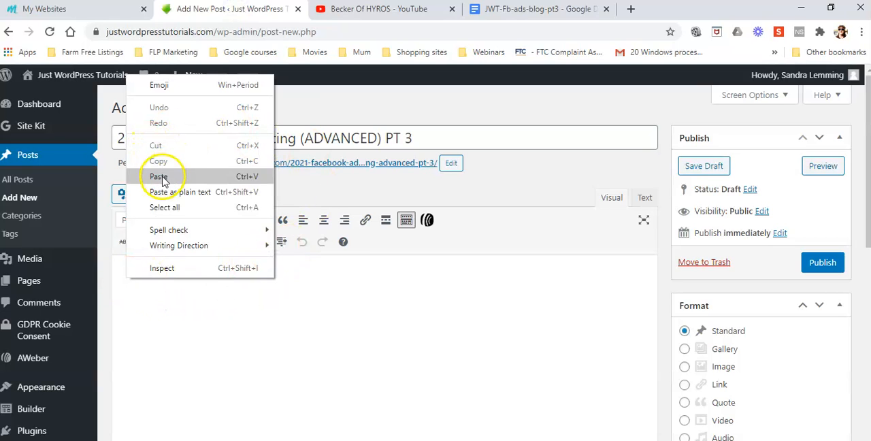
left_click(186, 193)
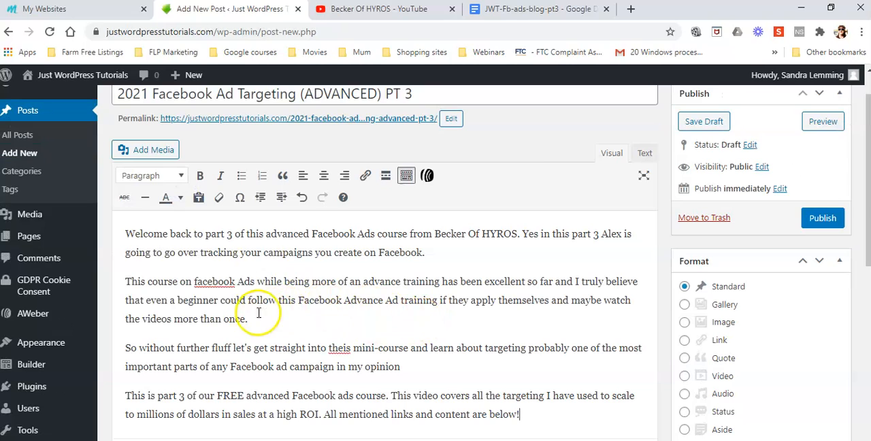
Correct the spelling in the post body, changing "facebook" to "Facebook" and "theis" to "this"
right_click(211, 284)
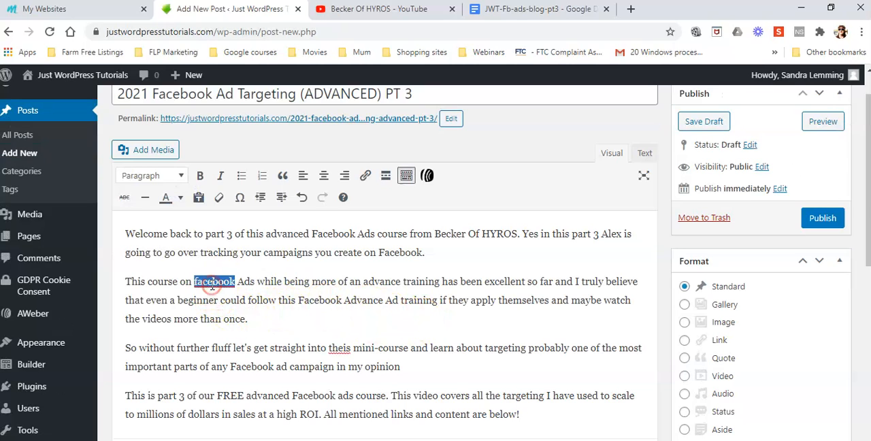
left_click(236, 298)
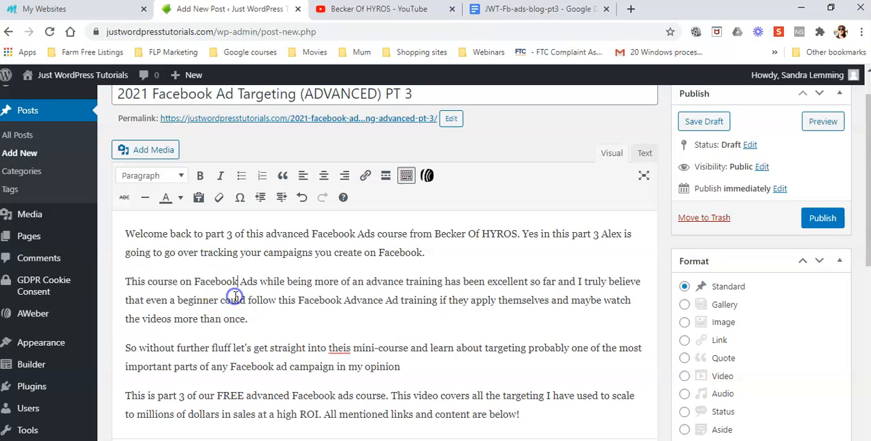
right_click(338, 351)
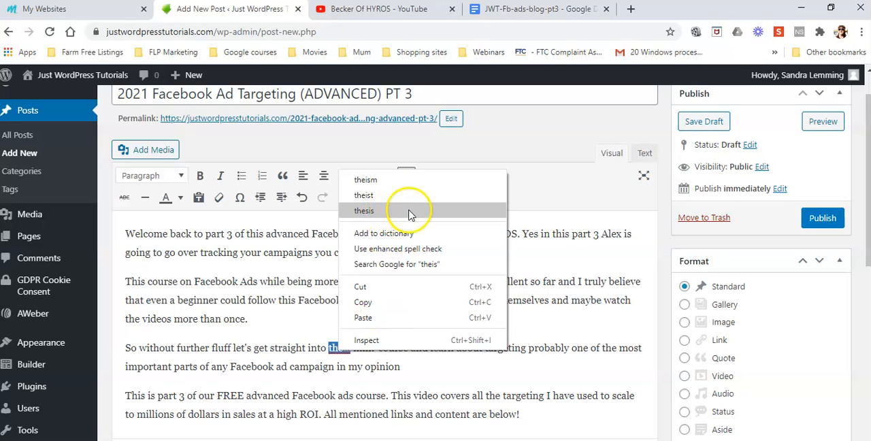
left_click(338, 348)
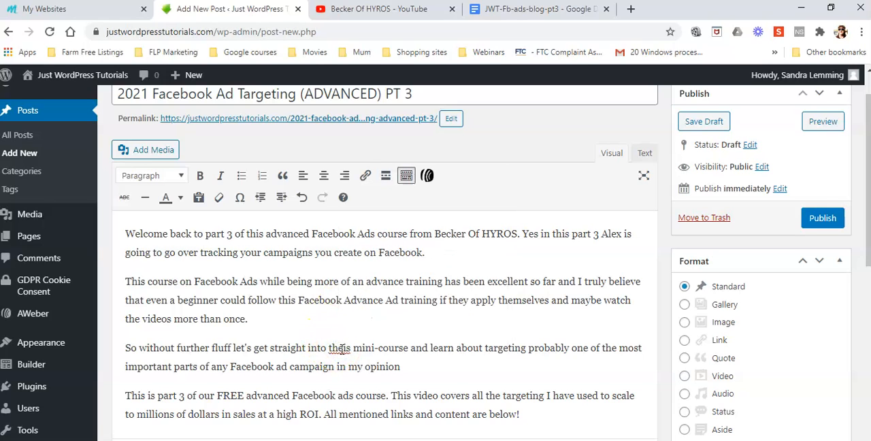
key("Delete")
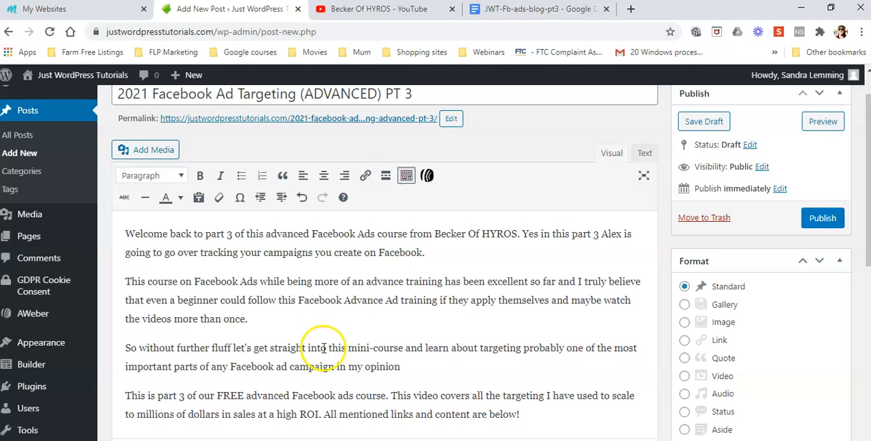
Add a placeholder line of repeated x characters below the last body paragraph, followed by a new empty paragraph
scroll(349, 348, "down", 3)
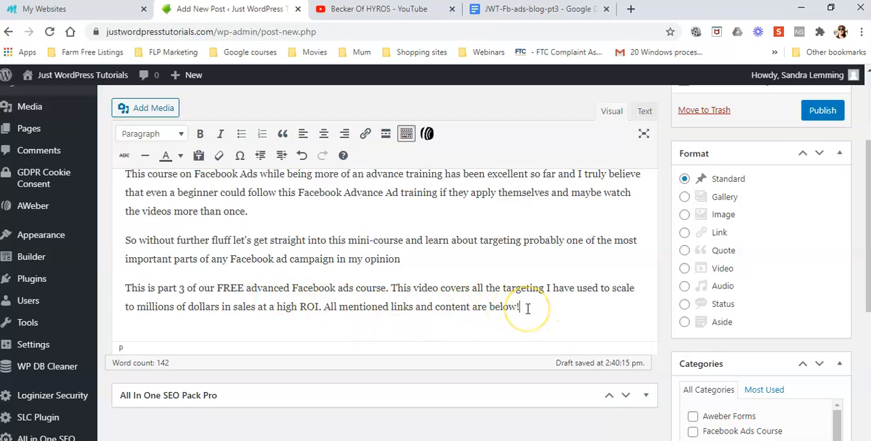
key("Return")
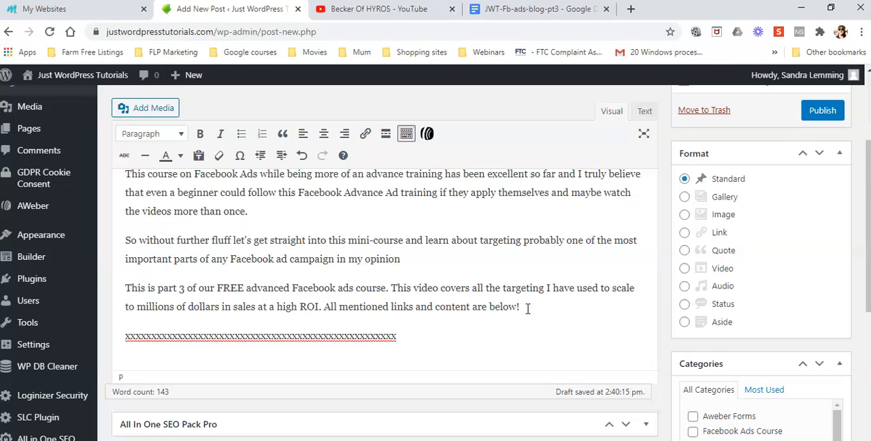
key("Return")
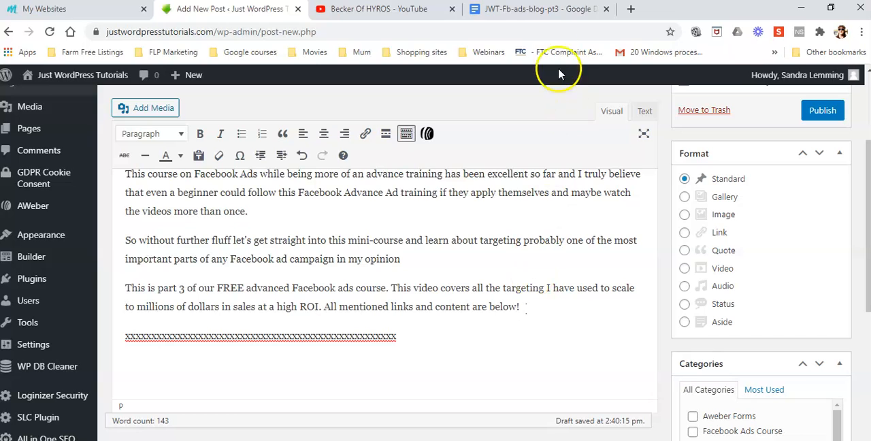
Copy the closing section from "If you missed art 1 and 2" through the YouTube Channel line in the Google Docs draft, and return to the WordPress post
left_click(529, 9)
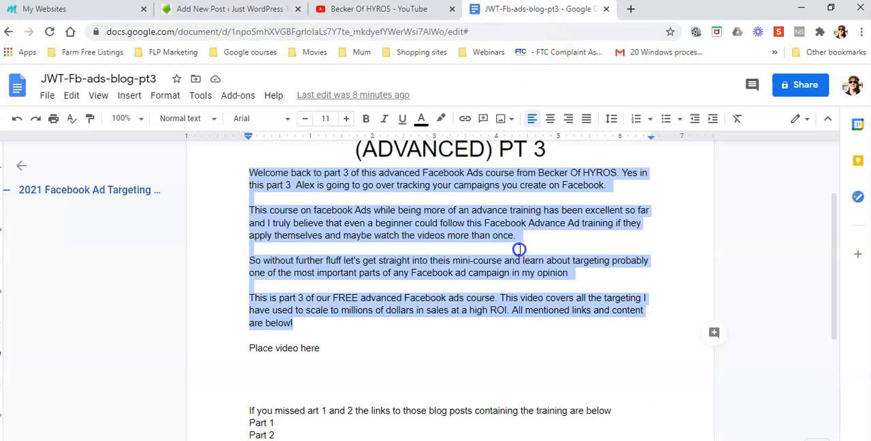
scroll(406, 314, "down", 3)
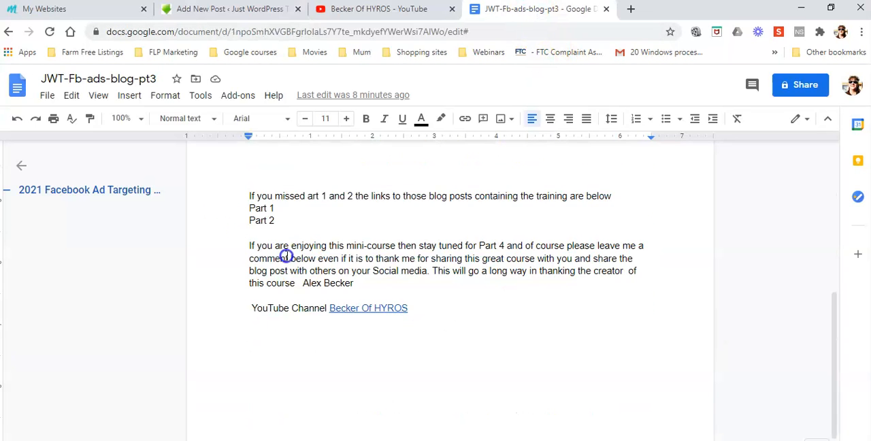
left_click_drag(243, 196, 417, 302)
right_click(413, 266)
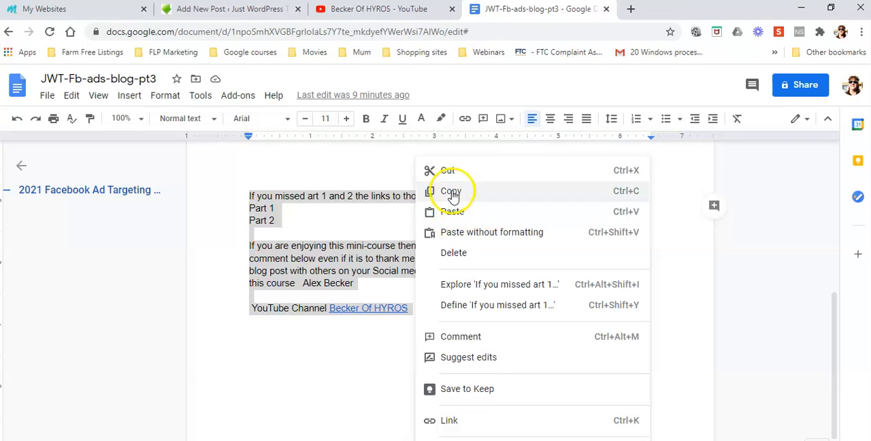
left_click(437, 191)
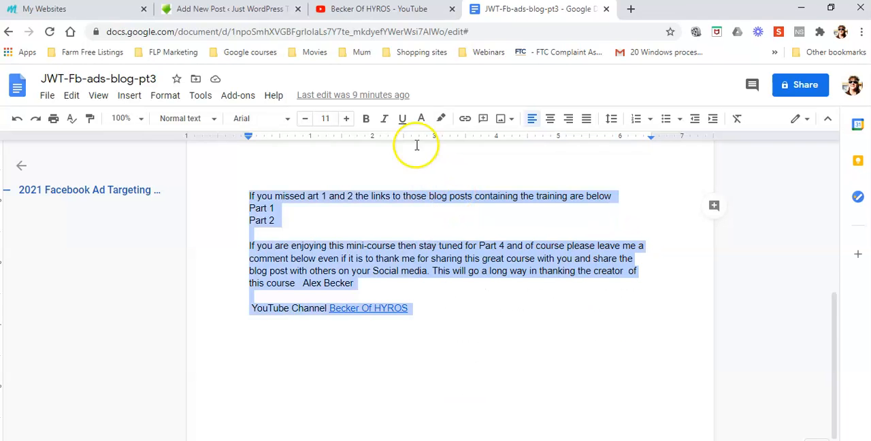
left_click(246, 9)
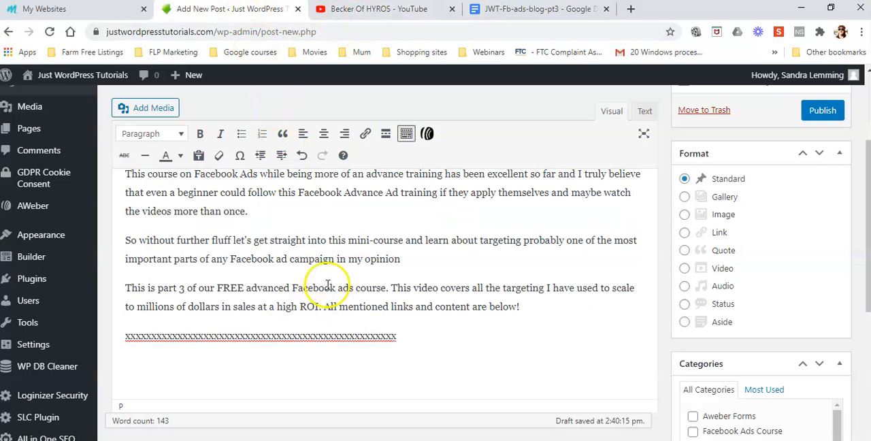
right_click(126, 366)
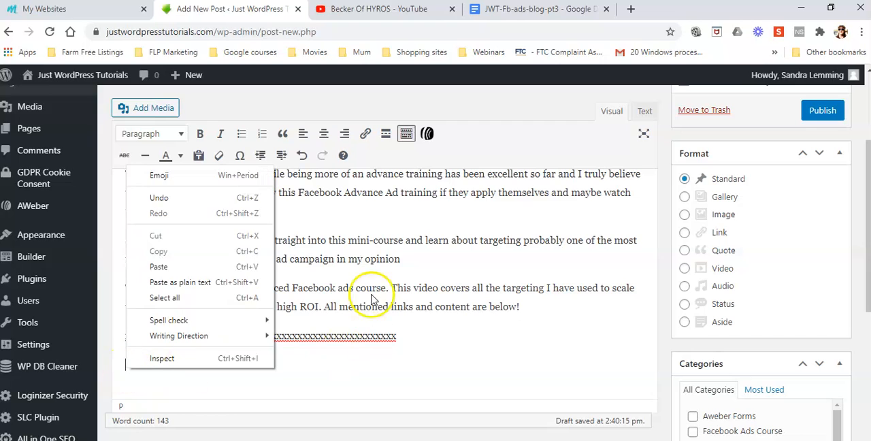
left_click(162, 266)
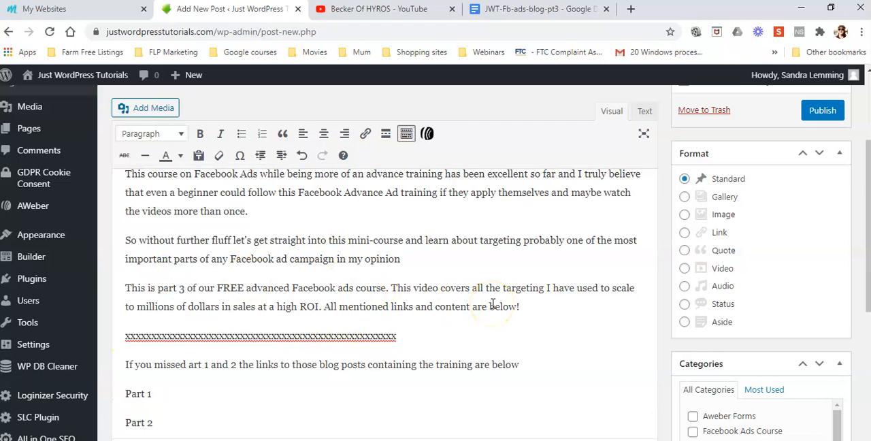
scroll(493, 303, "down", 3)
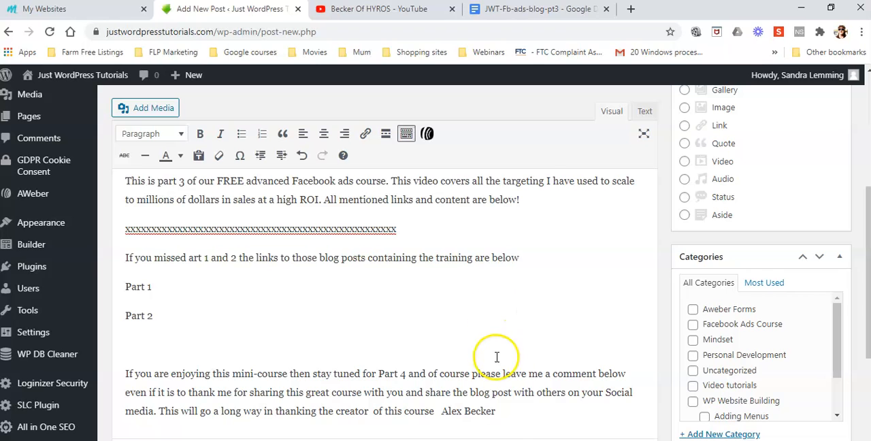
key("ctrl+v")
scroll(320, 331, "up", 3)
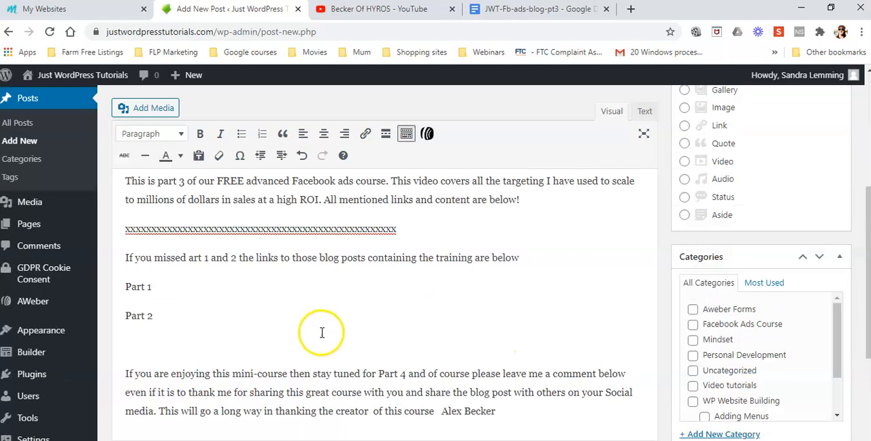
left_click(121, 259)
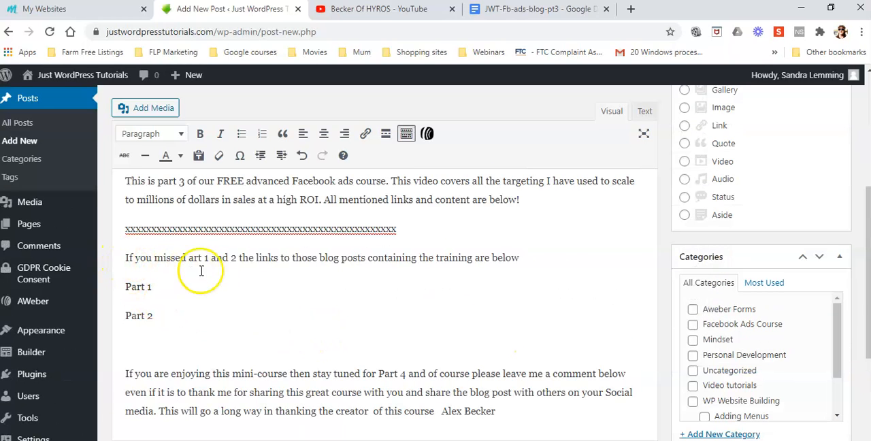
left_click(123, 256)
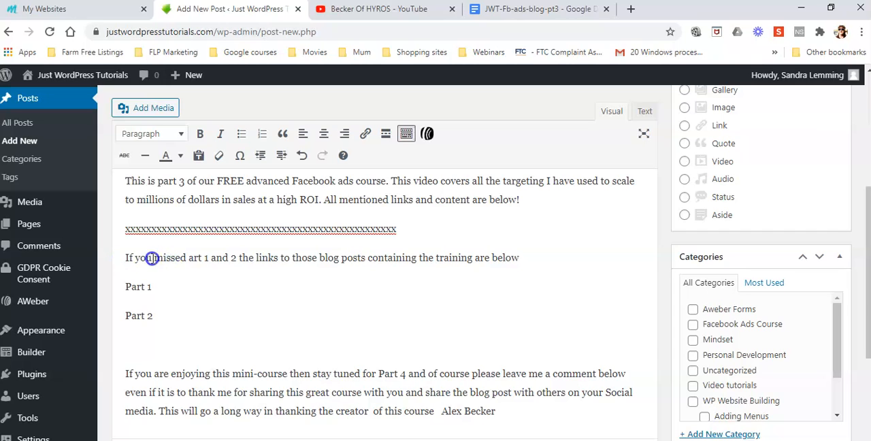
scroll(276, 350, "down", 2)
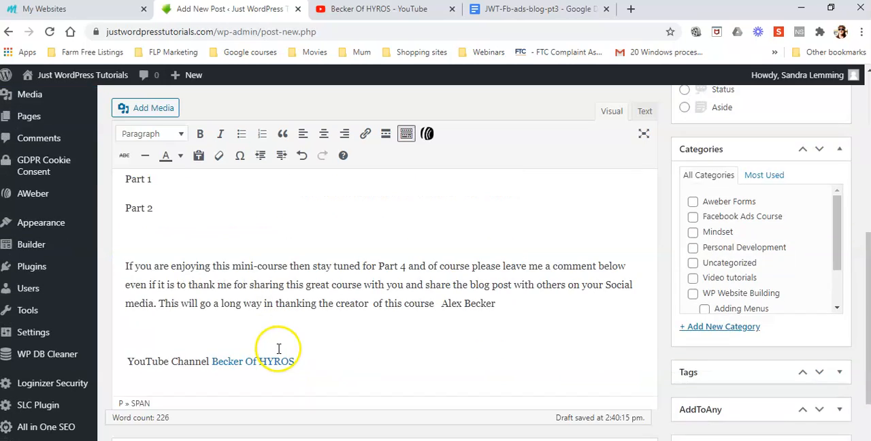
left_click(294, 359)
left_click_drag(294, 359, 124, 256)
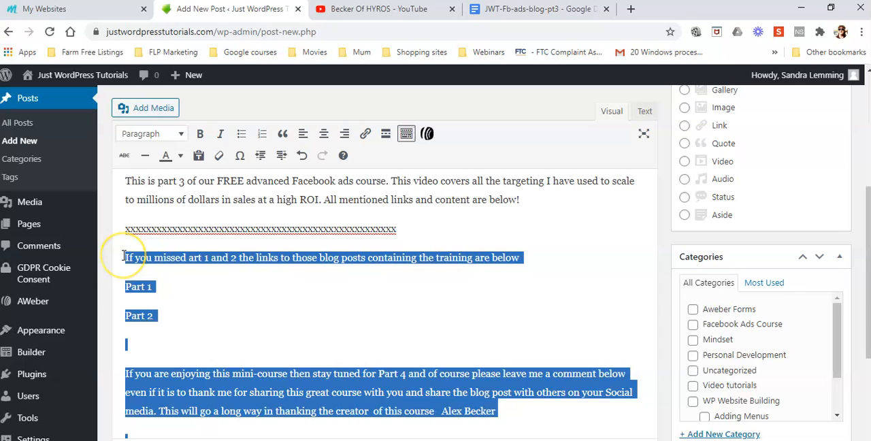
key("Delete")
Paste the copied closing section as plain text below the x placeholder line, and insert a dash between "YouTube Channel" and "Becker Of HYROS"
left_click(123, 255)
right_click(125, 259)
left_click(194, 375)
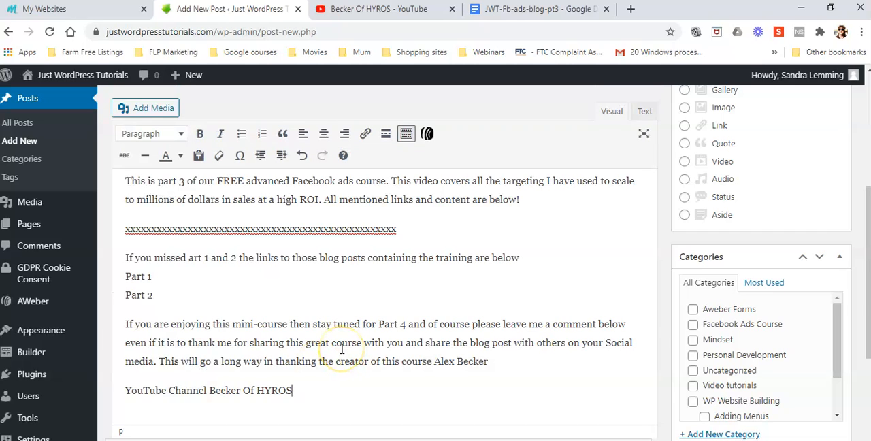
left_click(292, 388)
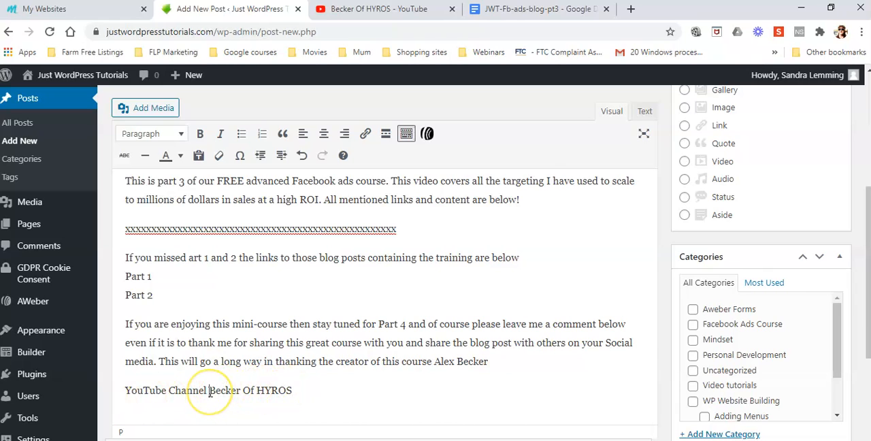
type("-")
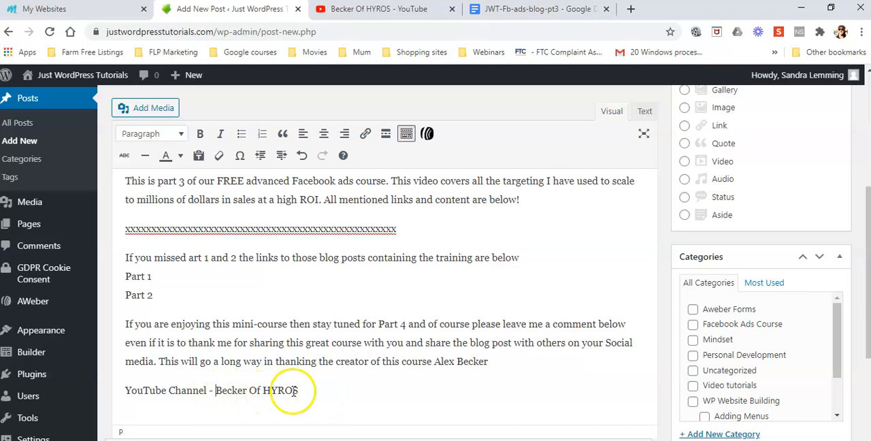
Select "Becker Of HYROS" in the post, copy the URL of that channel's About page on YouTube, and return to the WordPress post
left_click_drag(301, 390, 215, 390)
left_click(389, 9)
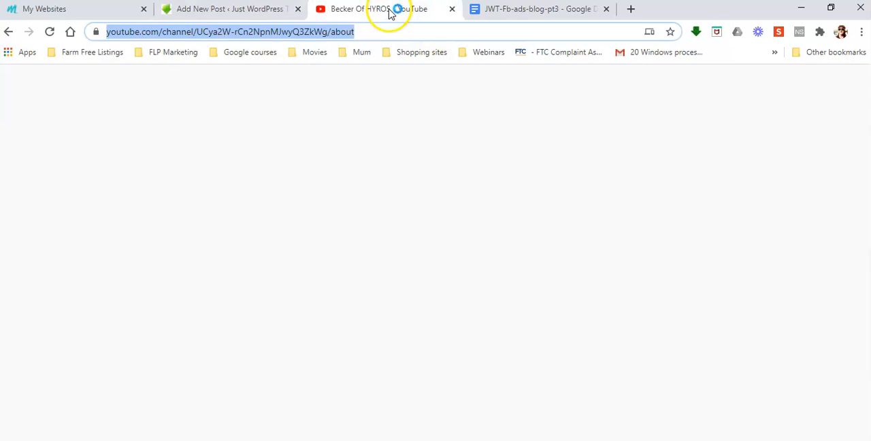
left_click(284, 32)
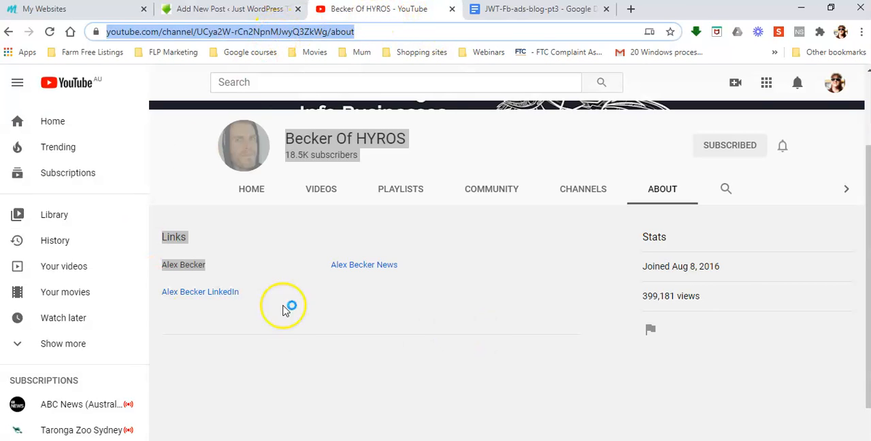
left_click(670, 191)
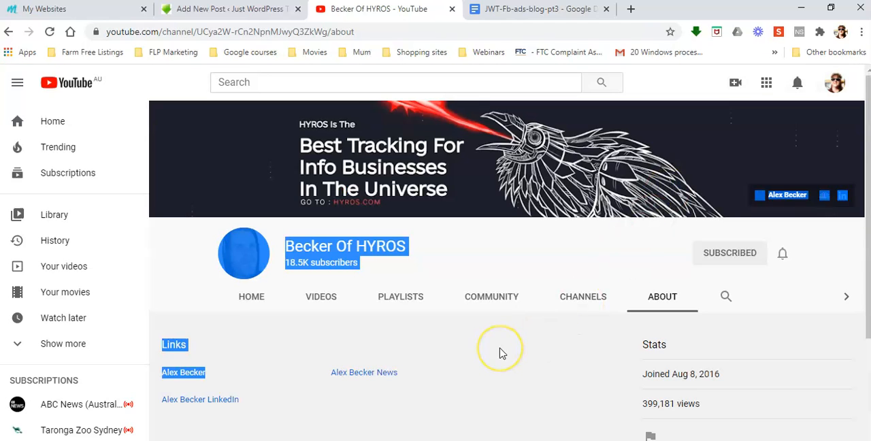
left_click(495, 257)
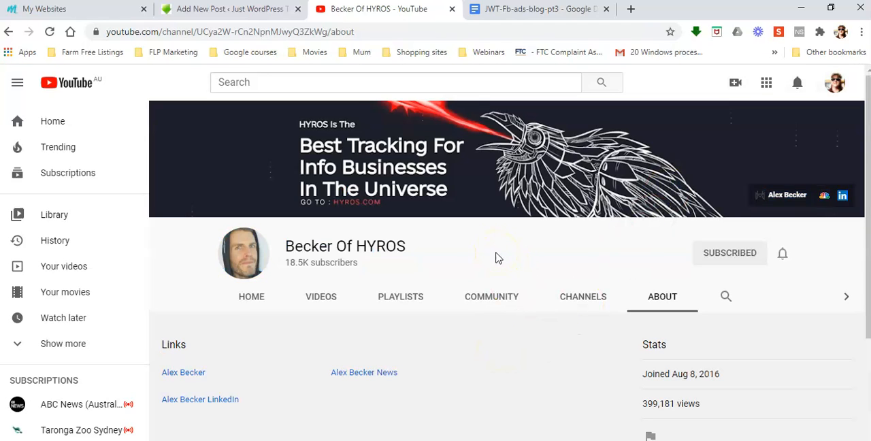
left_click(364, 32)
right_click(216, 31)
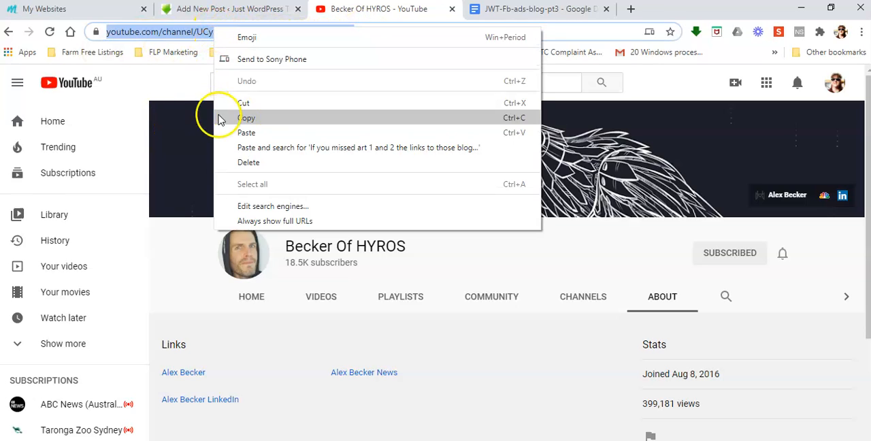
left_click(241, 118)
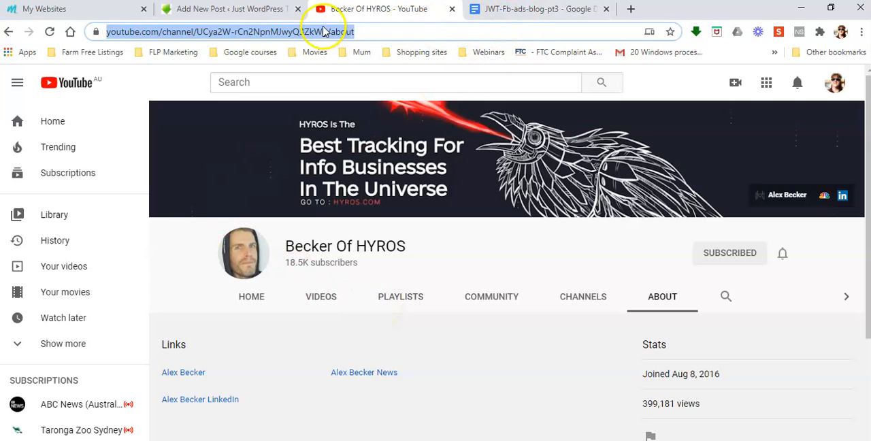
left_click(232, 9)
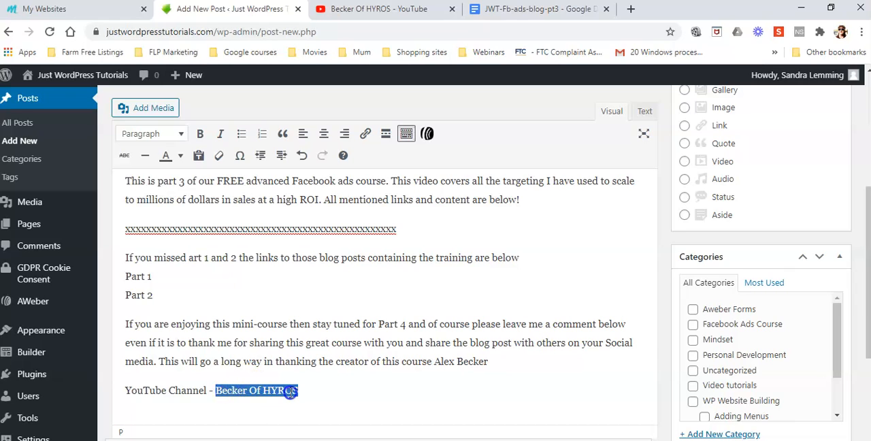
Link the selected "Becker Of HYROS" text to the copied YouTube channel URL and set the link to open in a new tab
left_click(365, 133)
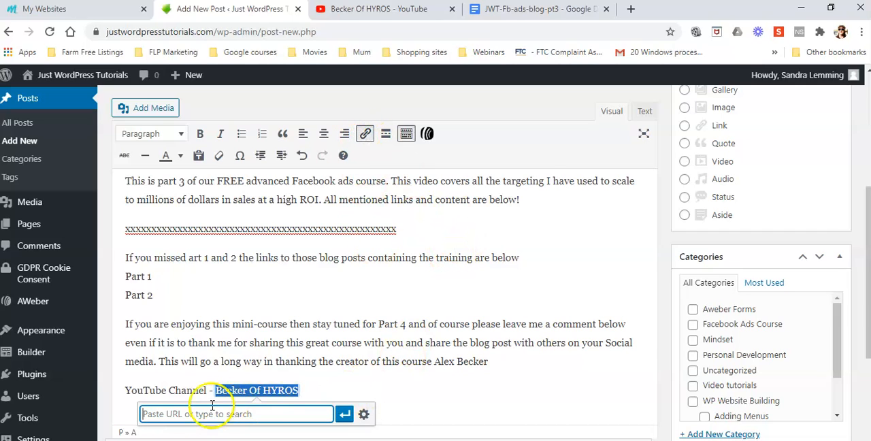
right_click(181, 415)
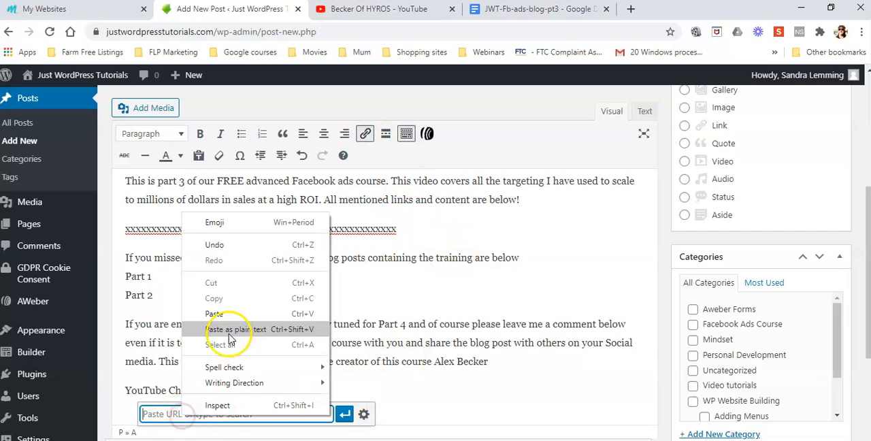
left_click(213, 313)
scroll(467, 346, "down", 3)
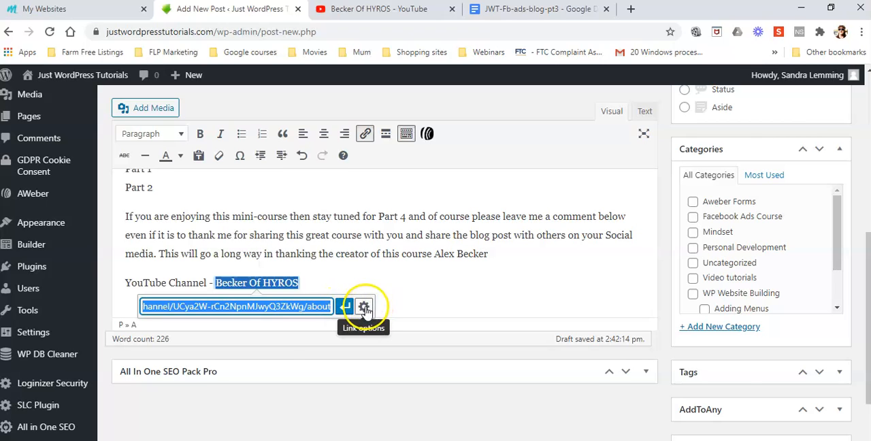
left_click(364, 307)
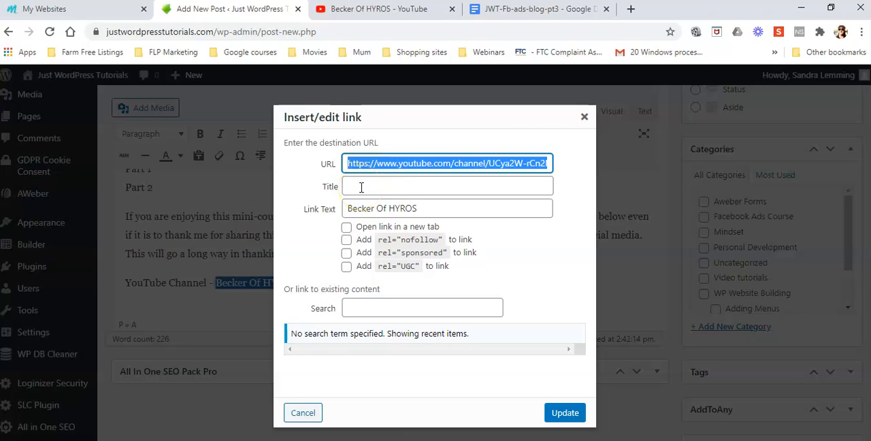
left_click(346, 227)
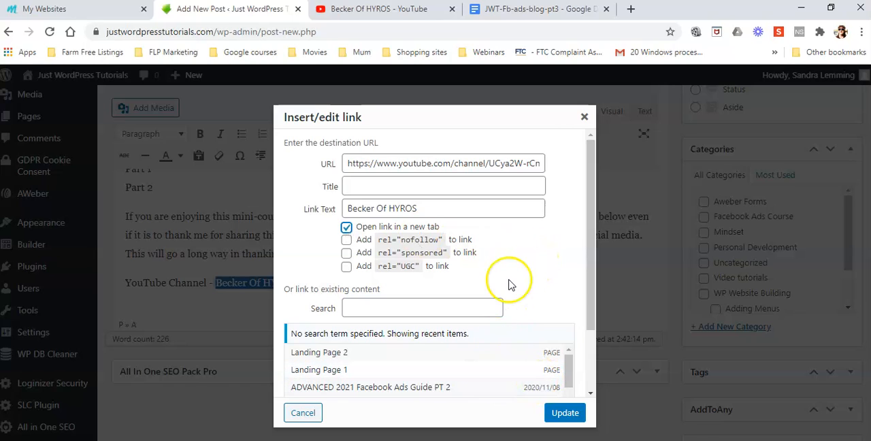
left_click(564, 412)
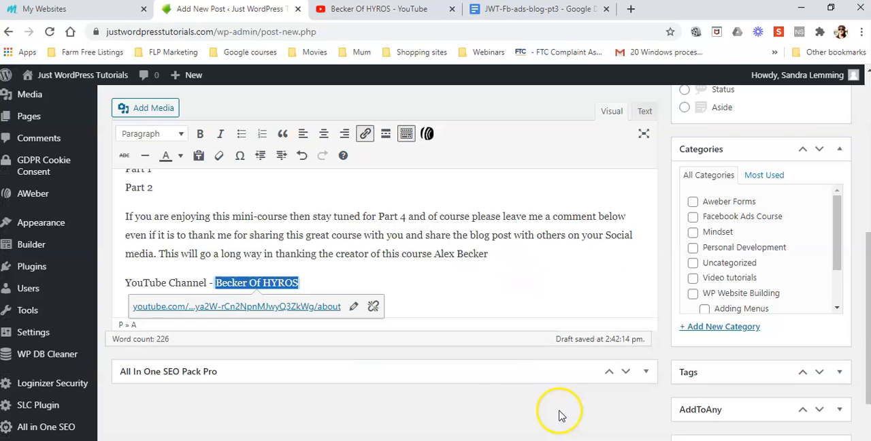
left_click(447, 288)
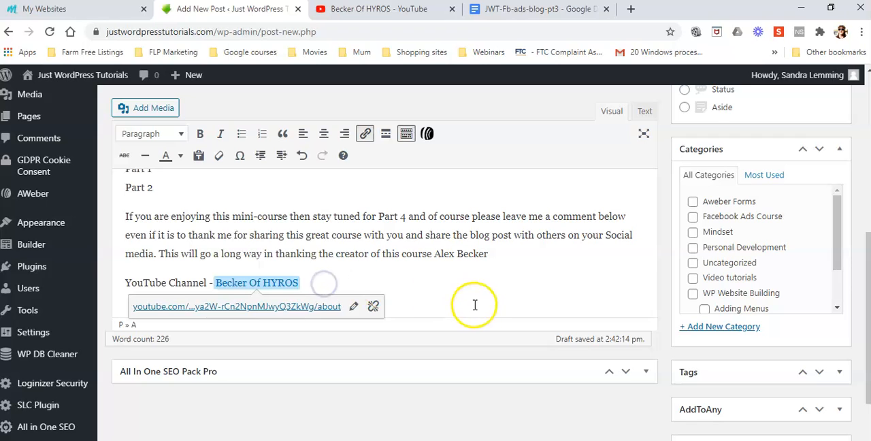
Append "> CLICK HERE" to the "Part 1" line in the post body
scroll(476, 305, "up", 2)
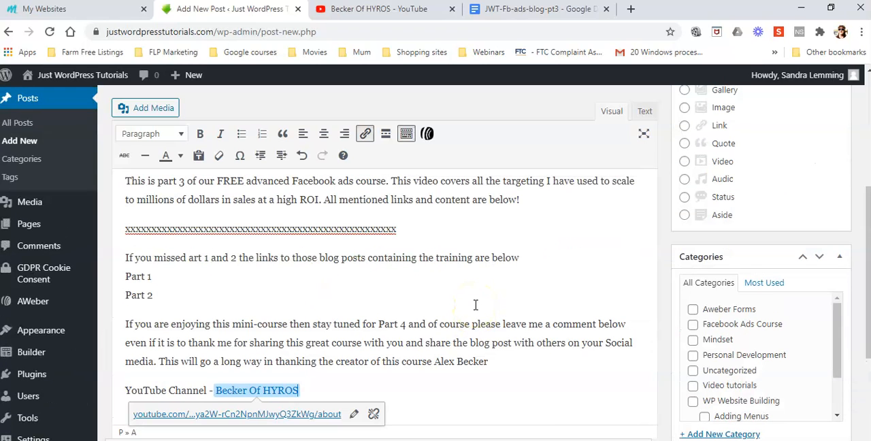
left_click(187, 296)
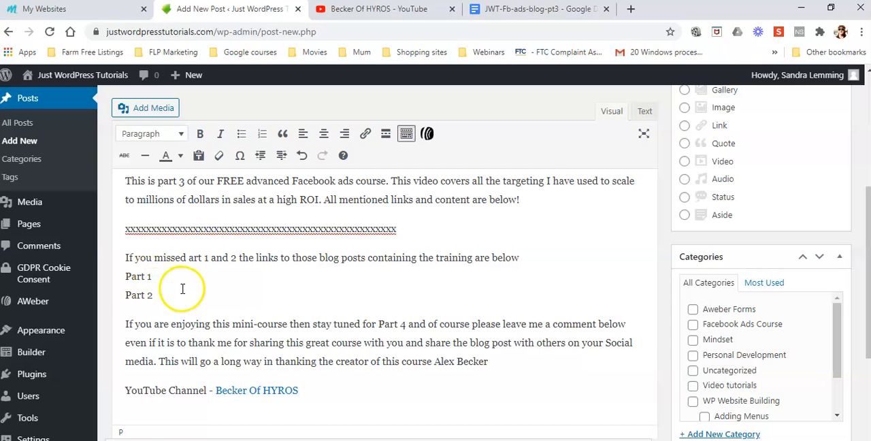
left_click(168, 277)
type("> CLIV")
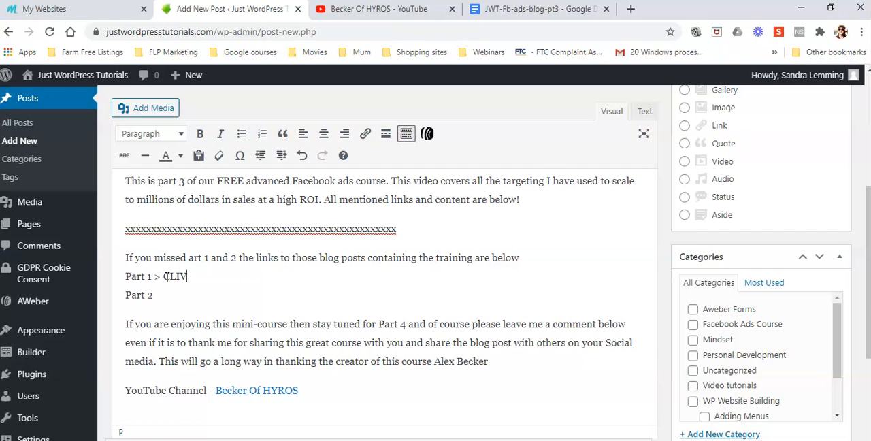
key("BackSpace")
type("CK HERE")
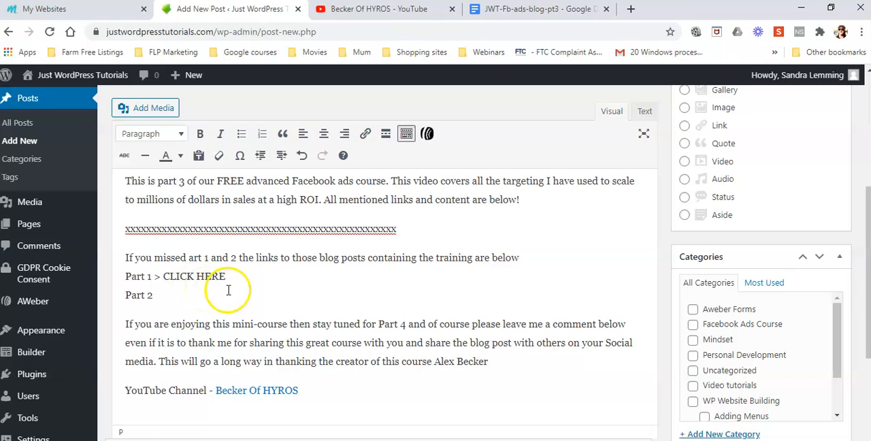
Append "> CLICK HERE" to the "Part 2" line in the post body
left_click(165, 297)
type("> CLIC")
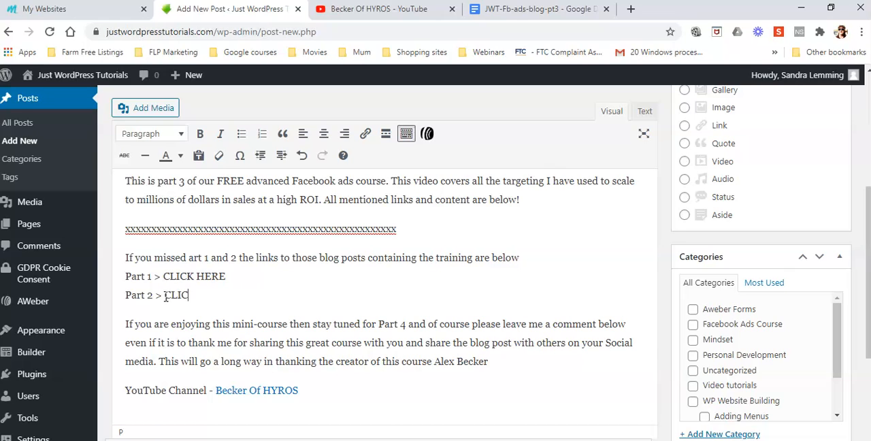
type("K HERE")
Open the "2021 Facebook Ad Targeting (ADVANCED) PT 3" video from the Becker Of HYROS channel's uploads on YouTube and pause it
scroll(281, 293, "up", 2)
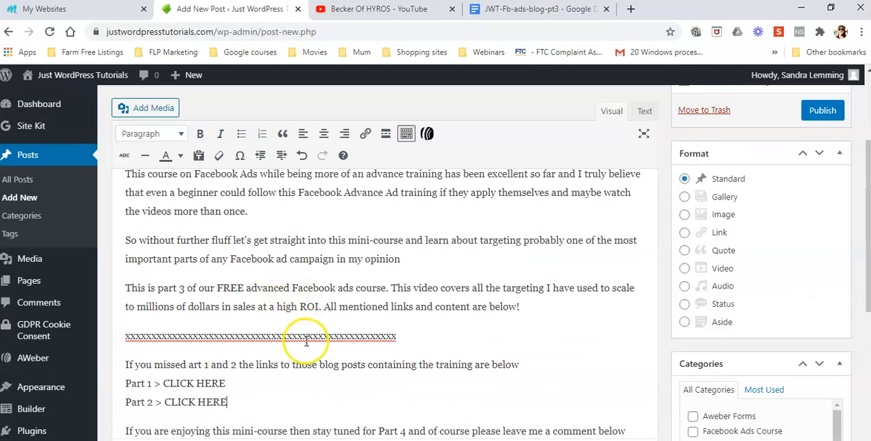
left_click(390, 13)
left_click(321, 299)
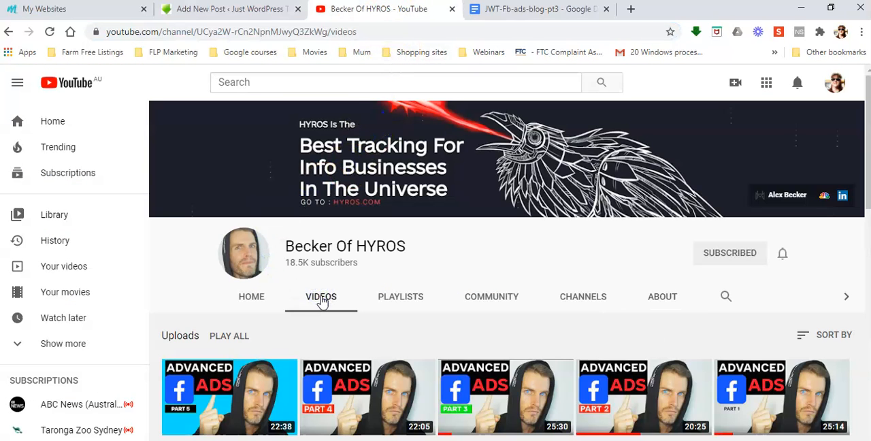
scroll(323, 301, "down", 2)
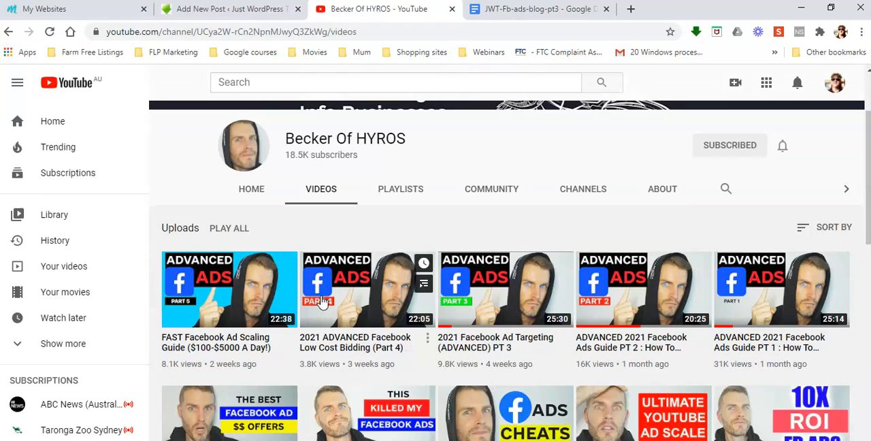
left_click(500, 300)
left_click(578, 306)
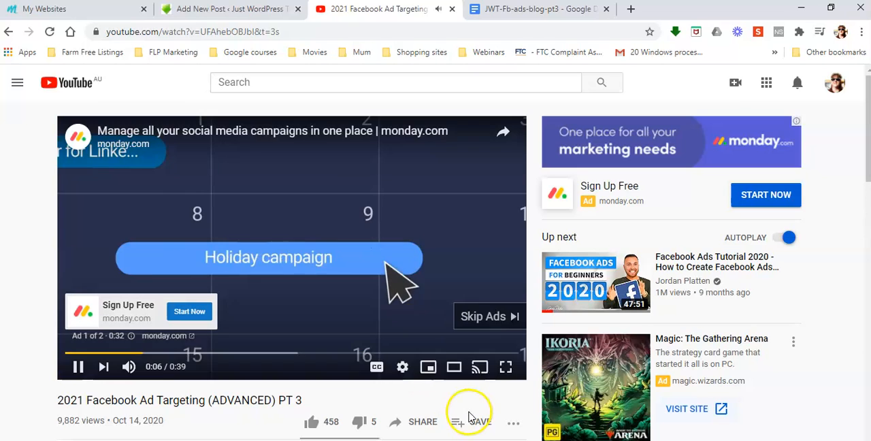
left_click(494, 317)
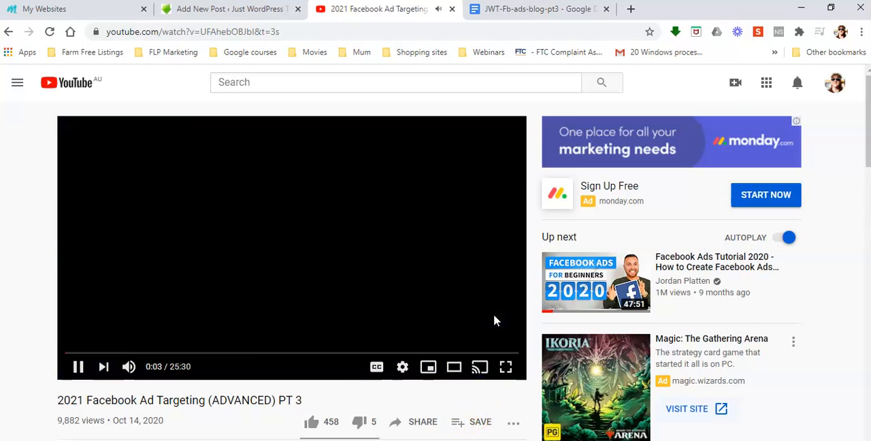
left_click(76, 366)
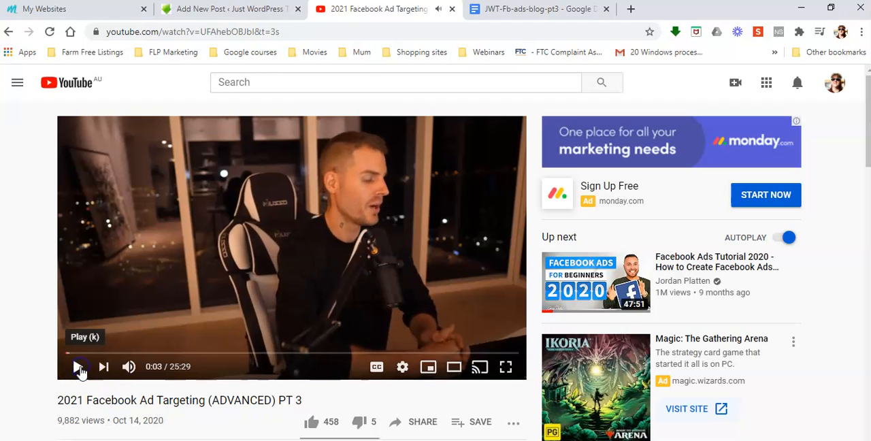
Copy the full iframe embed code from the Part 3 video's share options
scroll(342, 320, "down", 3)
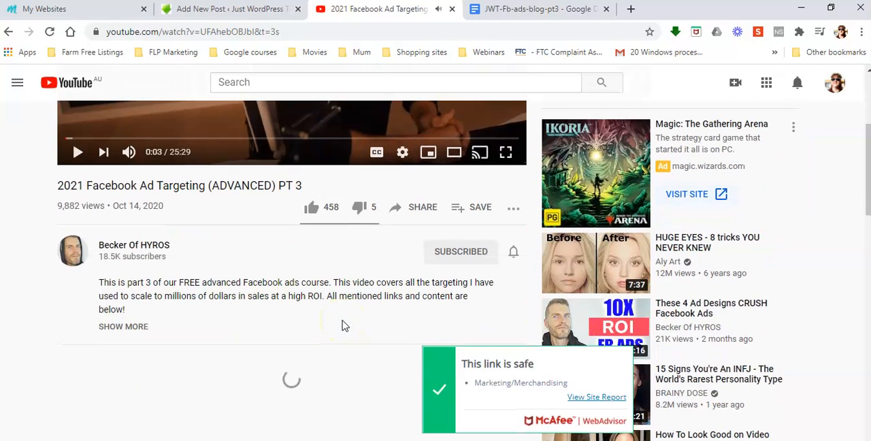
left_click(422, 207)
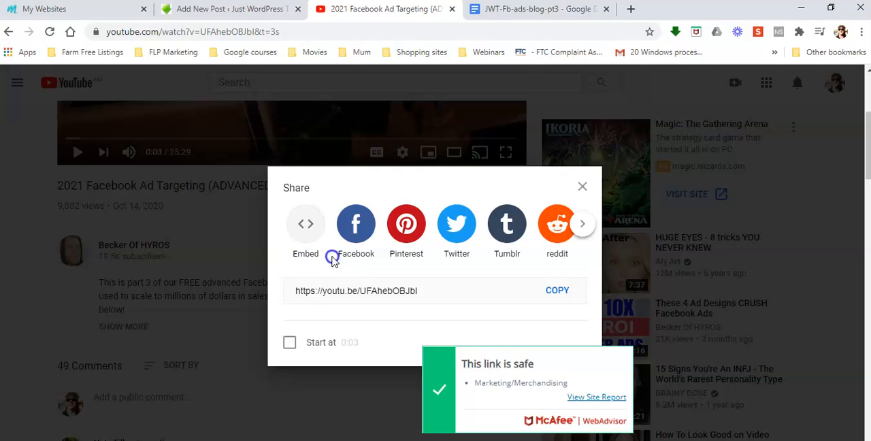
left_click(307, 220)
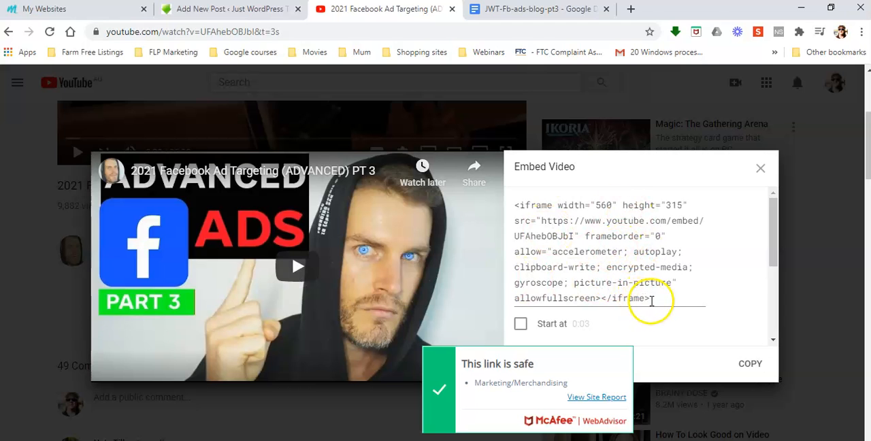
left_click_drag(649, 298, 512, 206)
right_click(587, 240)
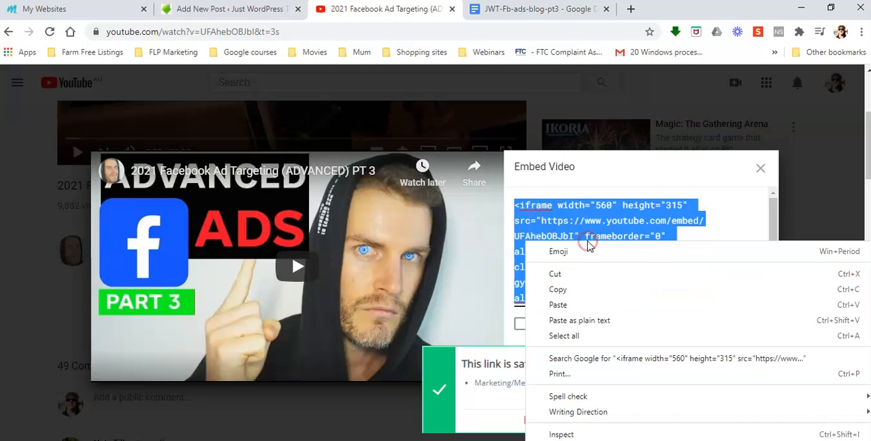
left_click(575, 296)
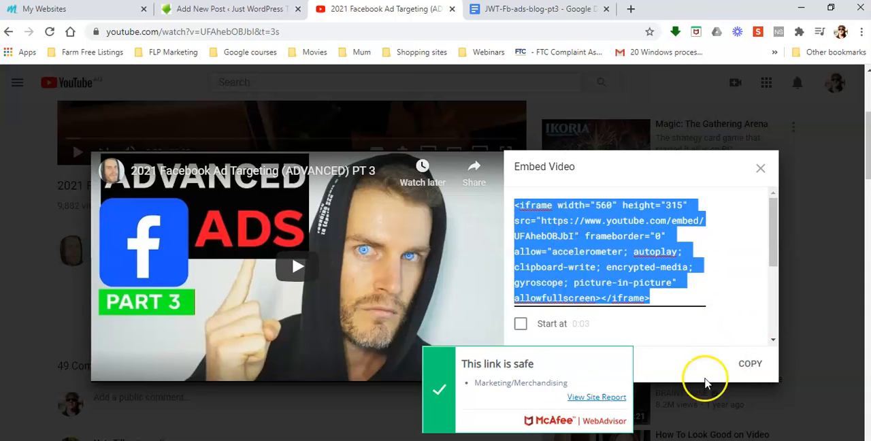
Replace the x placeholder line in the WordPress post's HTML text with the copied YouTube embed code, and check the video in visual mode
left_click(196, 11)
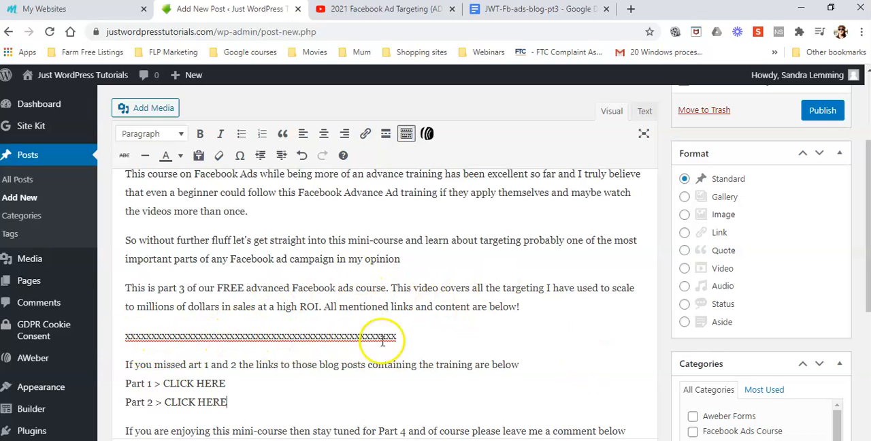
left_click(644, 113)
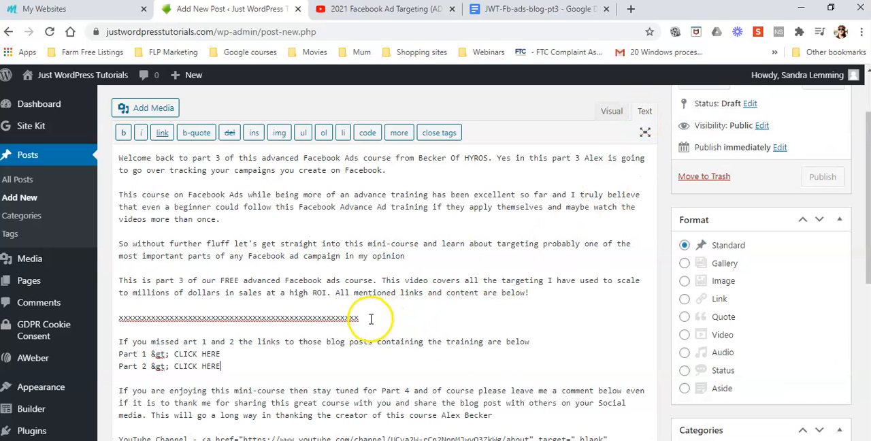
left_click_drag(361, 317, 118, 318)
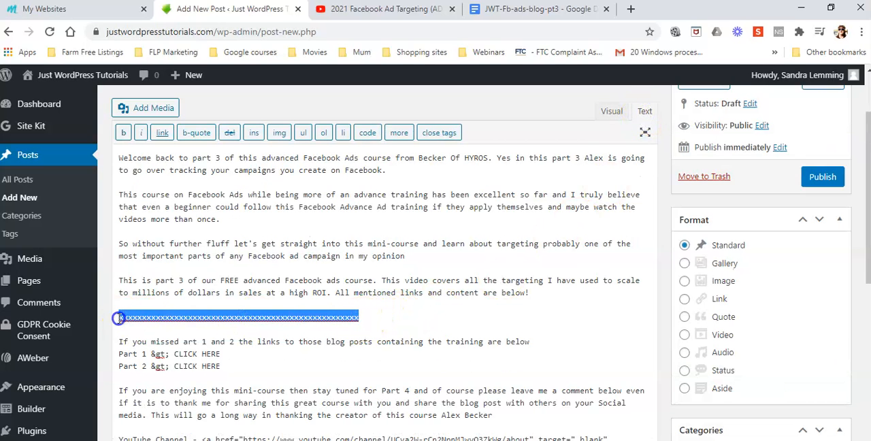
right_click(182, 321)
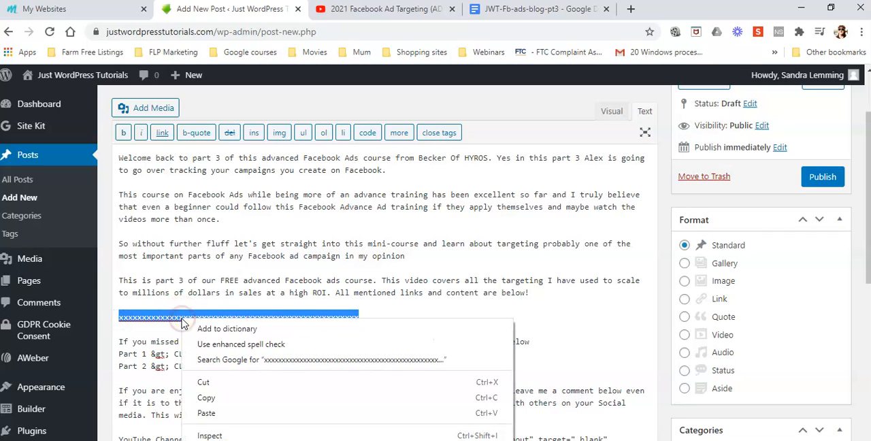
left_click(208, 413)
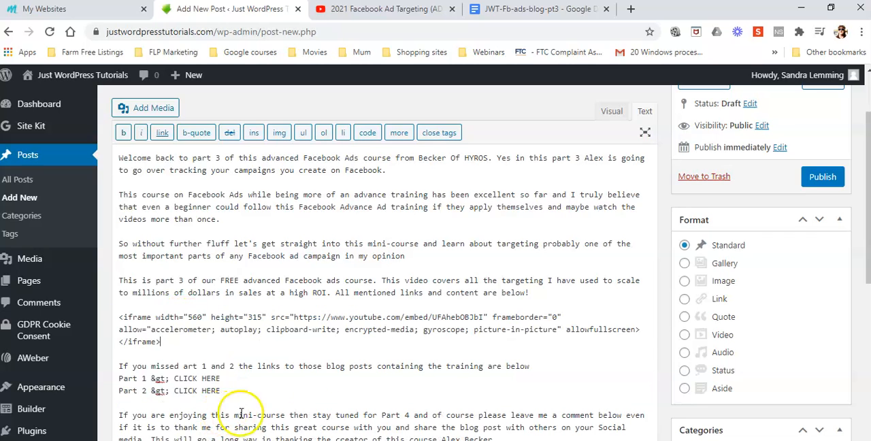
left_click(605, 115)
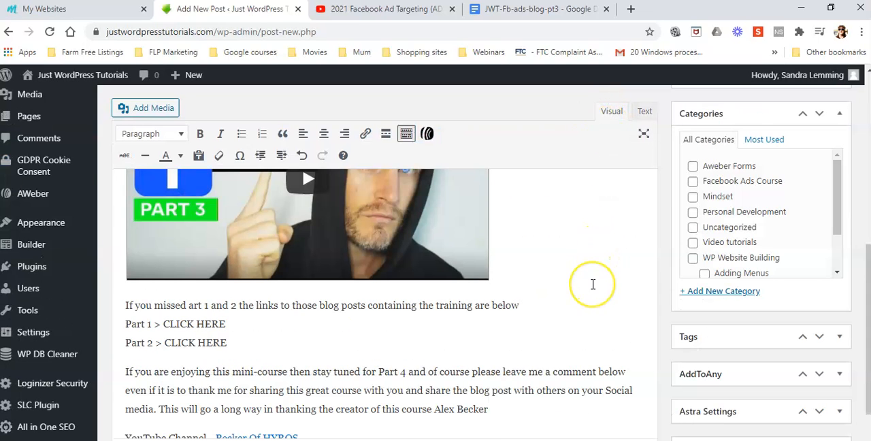
scroll(593, 272, "up", 2)
scroll(526, 314, "up", 2)
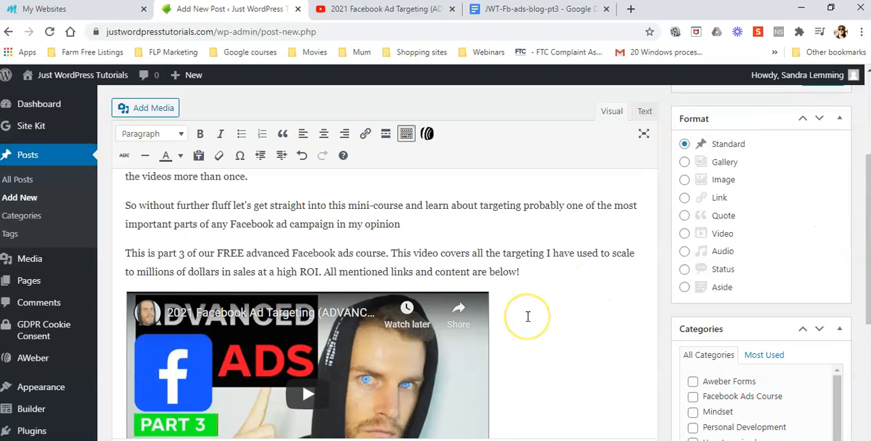
scroll(555, 313, "down", 4)
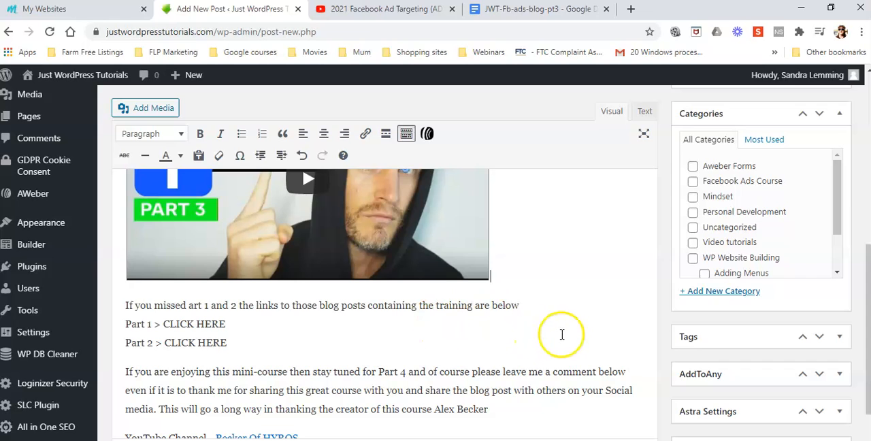
scroll(563, 334, "up", 2)
scroll(564, 334, "up", 6)
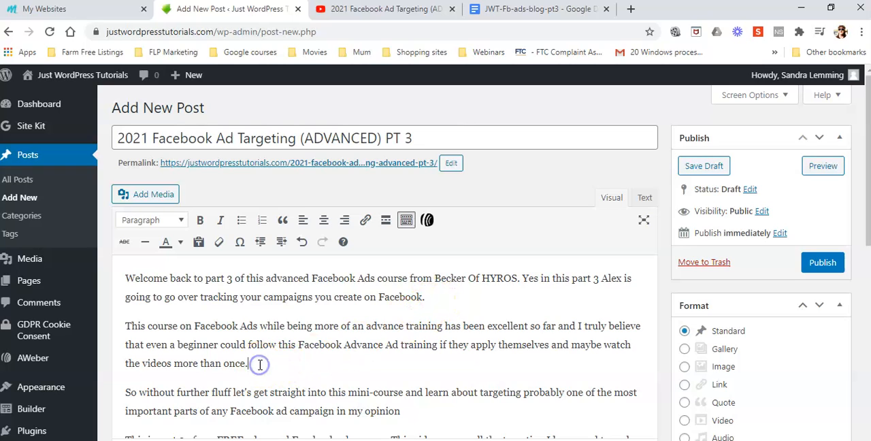
key("Return")
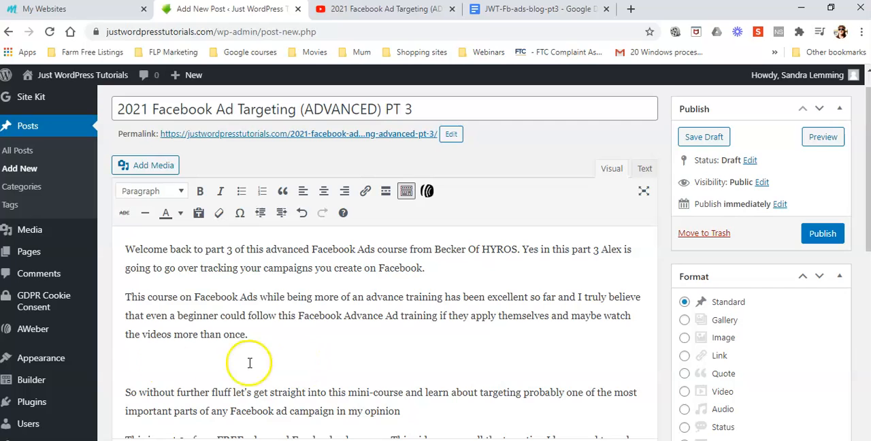
left_click(148, 168)
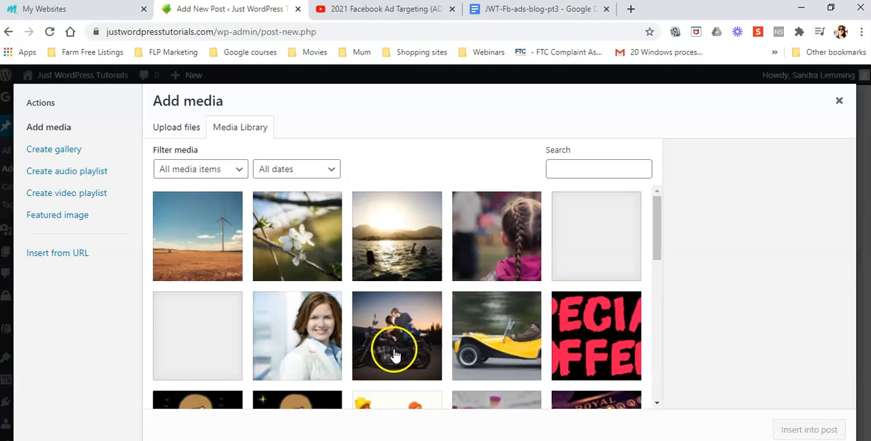
left_click(175, 127)
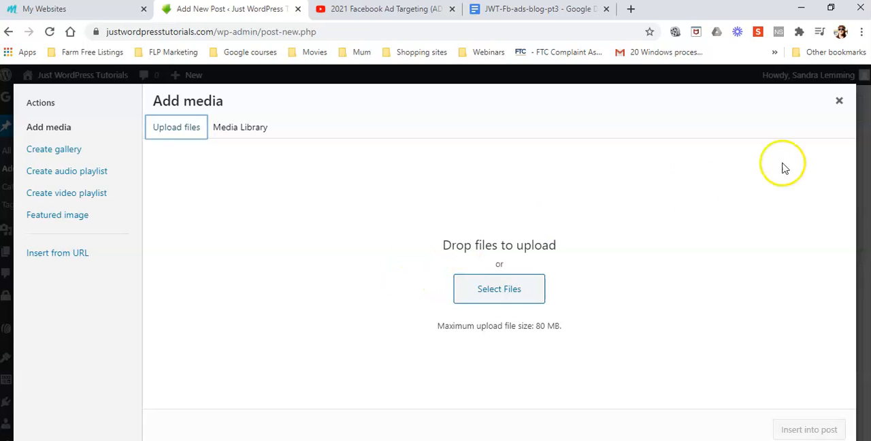
left_click(838, 100)
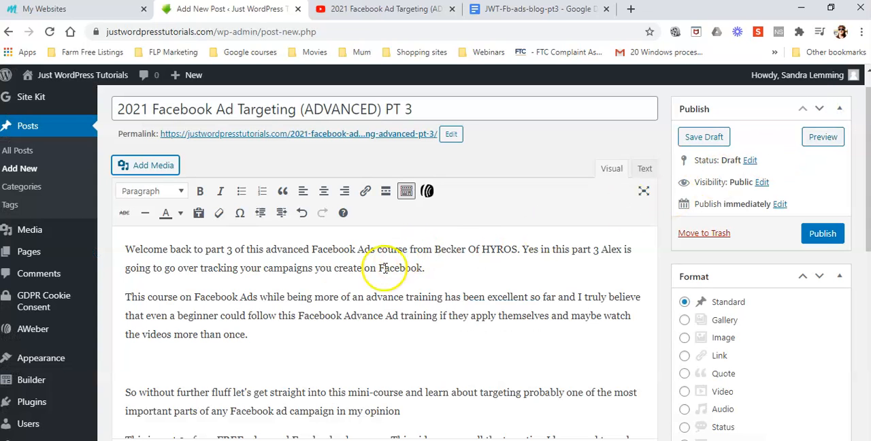
left_click(127, 370)
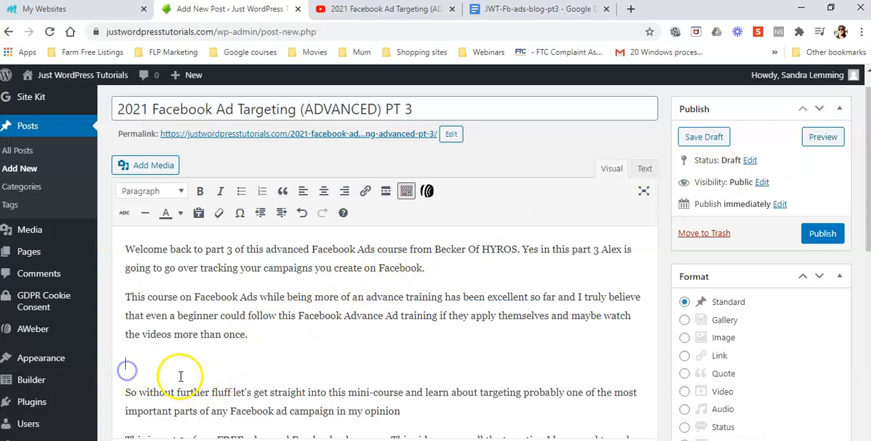
key("BackSpace")
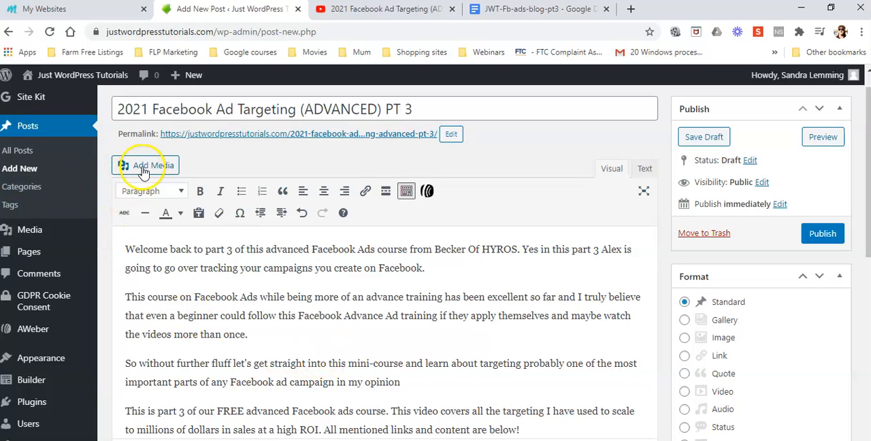
left_click(271, 341)
left_click(274, 340)
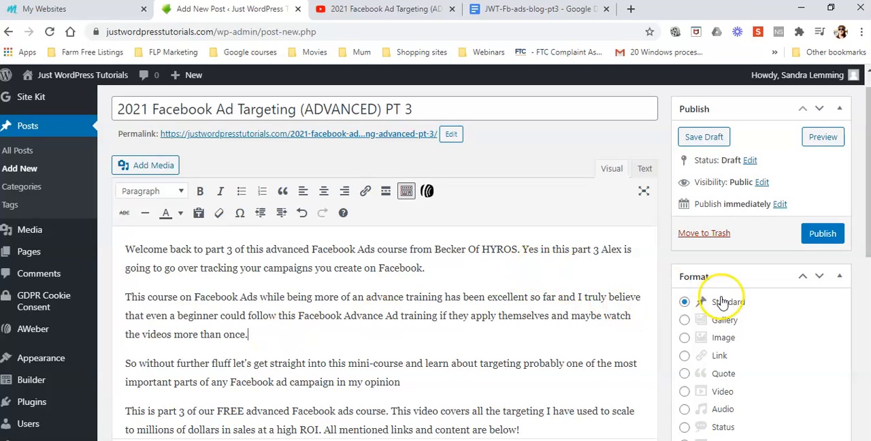
Start setting the post's featured image from the free Pixabay images and limit them to horizontal orientation
scroll(849, 304, "down", 1)
scroll(849, 304, "down", 8)
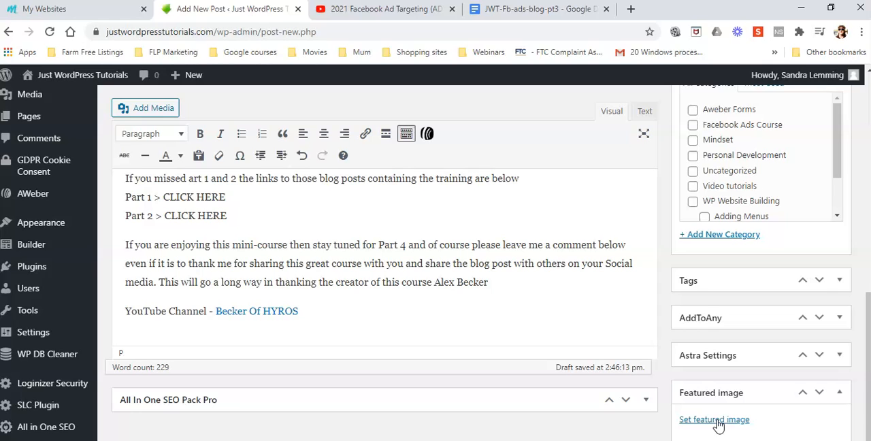
left_click(717, 421)
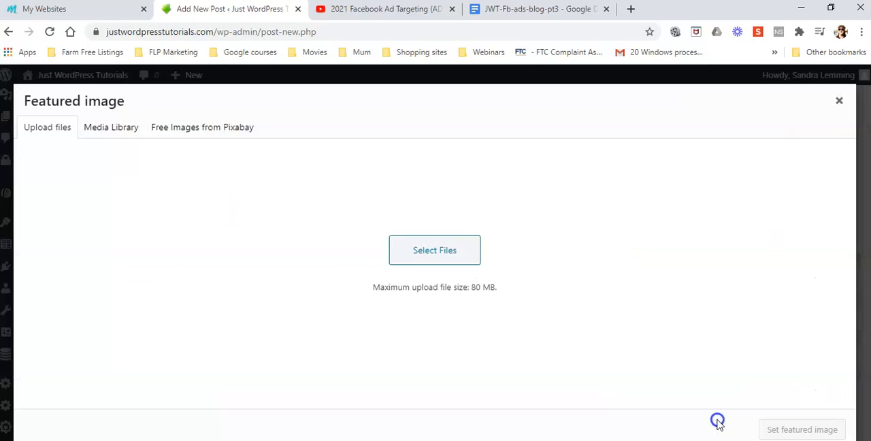
left_click(189, 129)
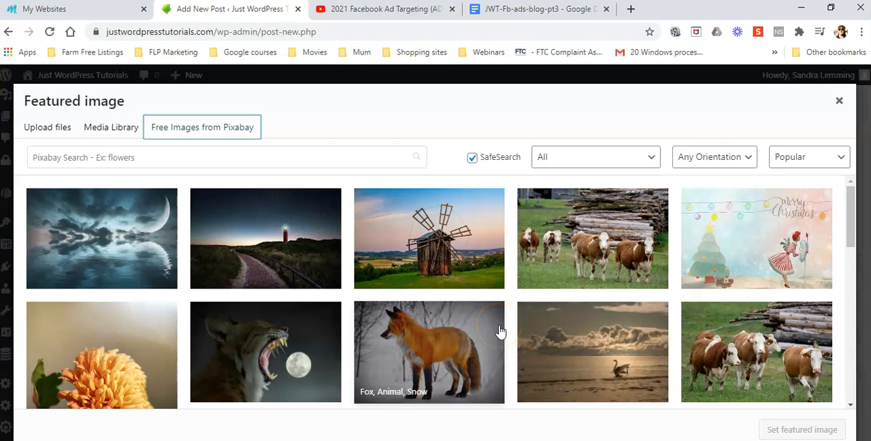
left_click(652, 159)
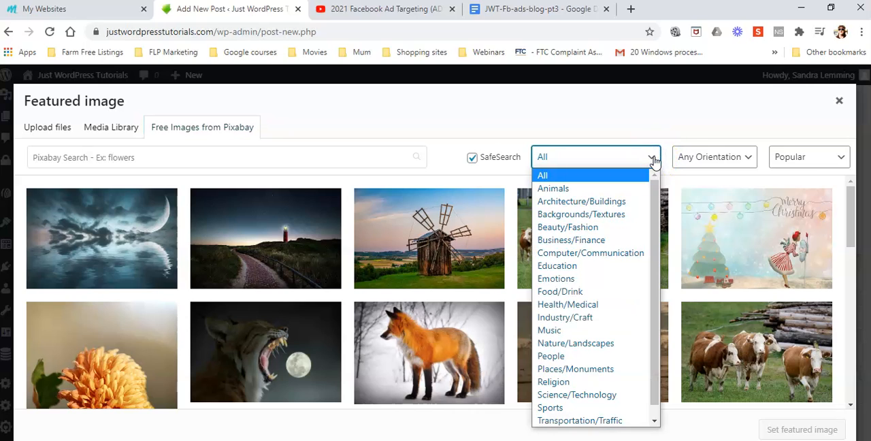
left_click(652, 159)
left_click(748, 158)
left_click(698, 202)
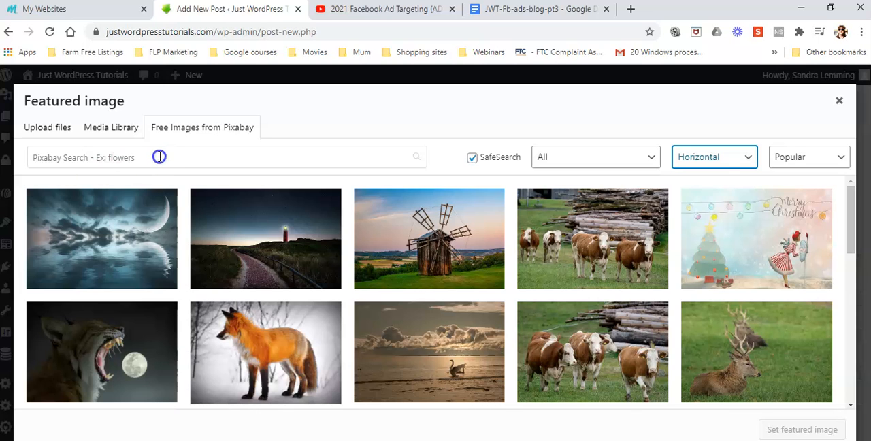
Search the free Pixabay images for "Social Media"
left_click(158, 157)
type("Social ")
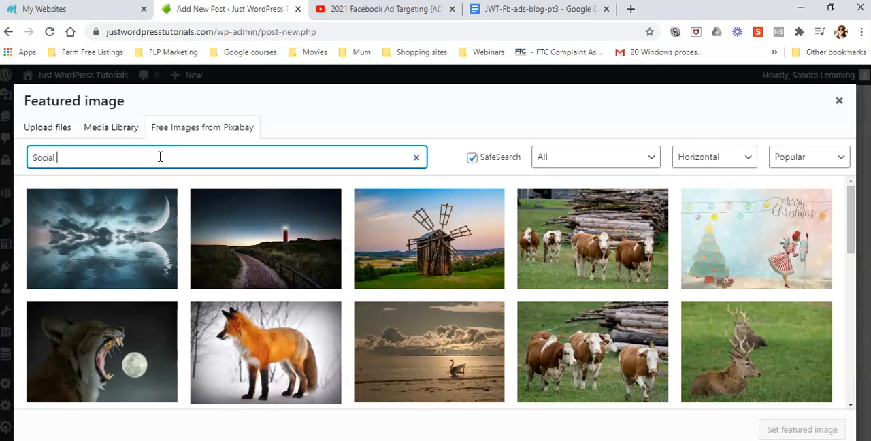
type("Media")
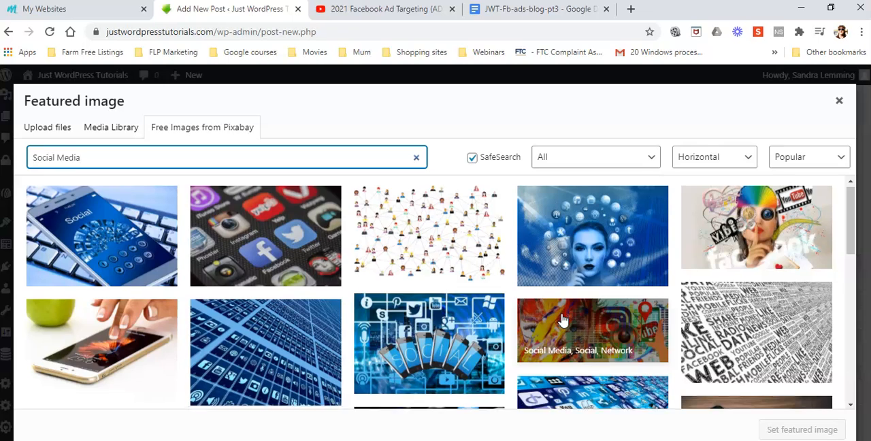
Look through the Social Media image results for a Facebook-themed picture to use as the featured image
scroll(561, 320, "down", 5)
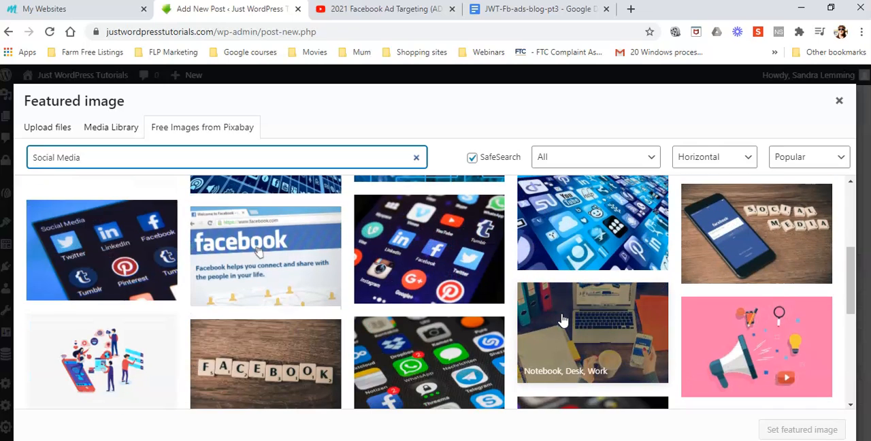
scroll(560, 320, "down", 2)
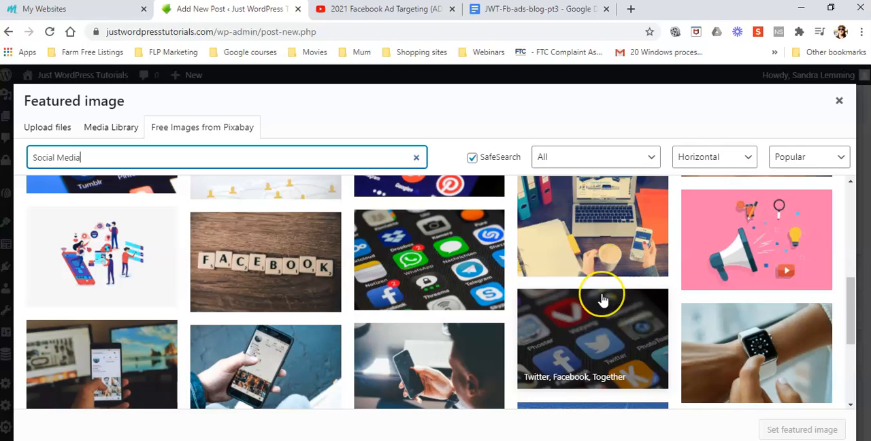
scroll(603, 297, "down", 2)
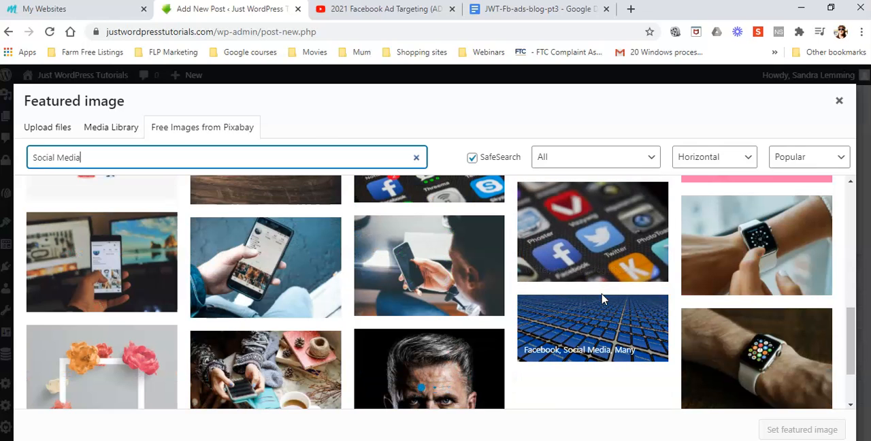
scroll(603, 297, "down", 2)
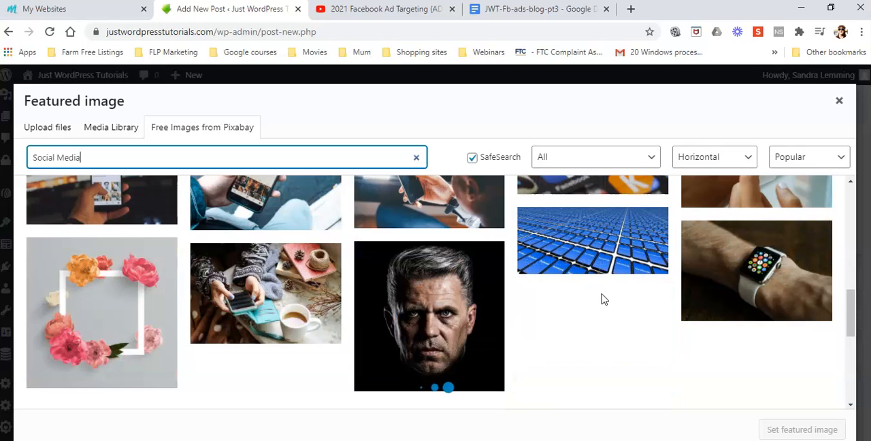
scroll(603, 297, "down", 2)
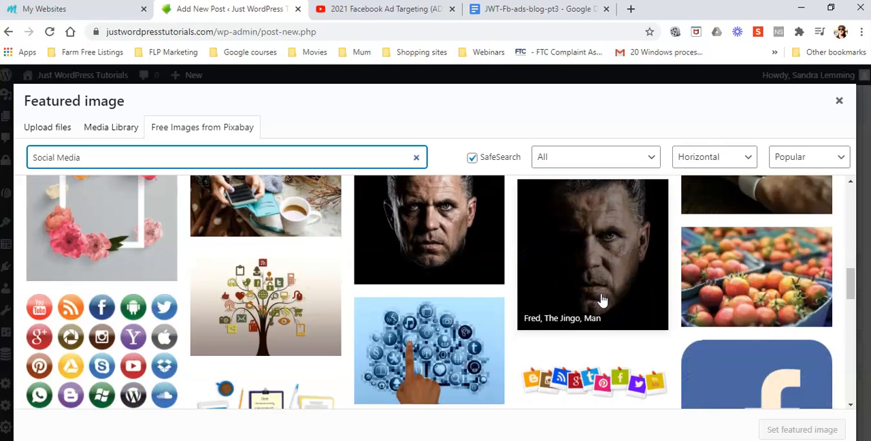
scroll(603, 300, "down", 3)
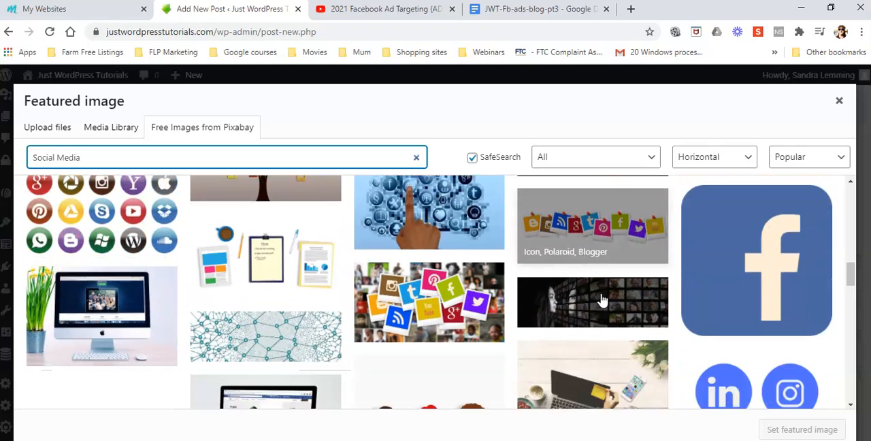
scroll(603, 299, "down", 1)
scroll(602, 300, "down", 2)
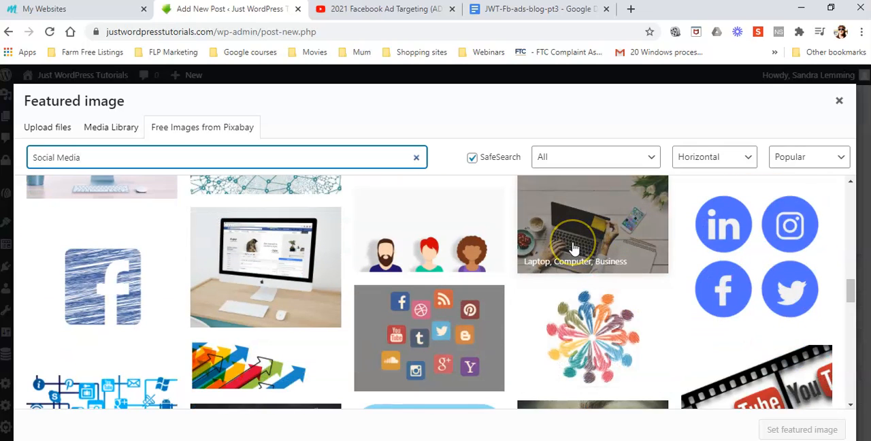
scroll(575, 246, "down", 3)
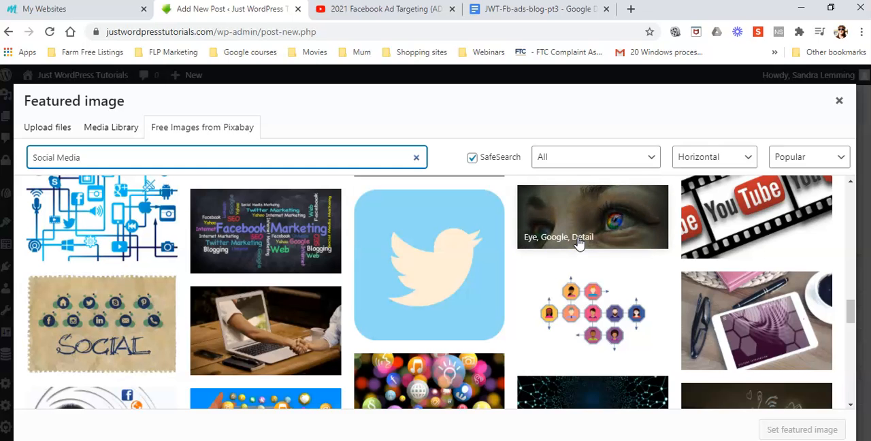
scroll(578, 244, "down", 3)
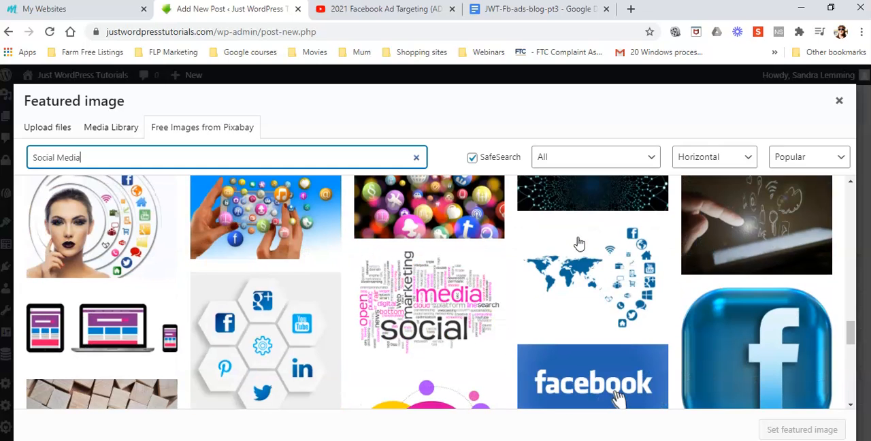
scroll(578, 243, "down", 2)
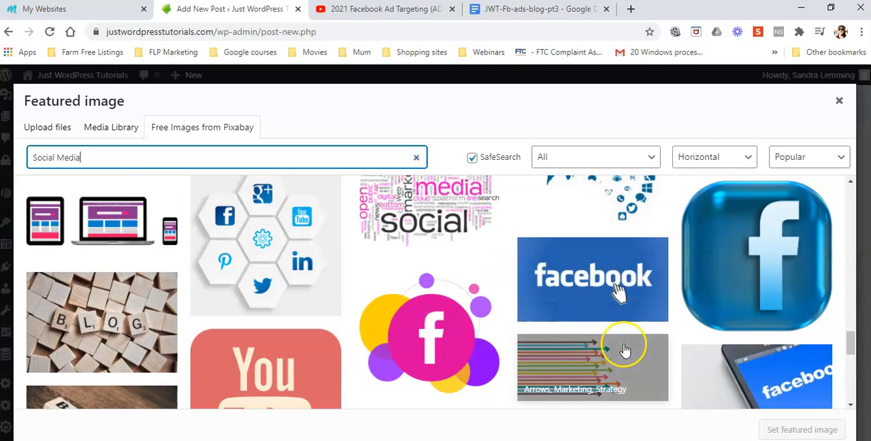
Save and insert the picture of a phone showing the Facebook logo as the post's featured image
left_click(566, 270)
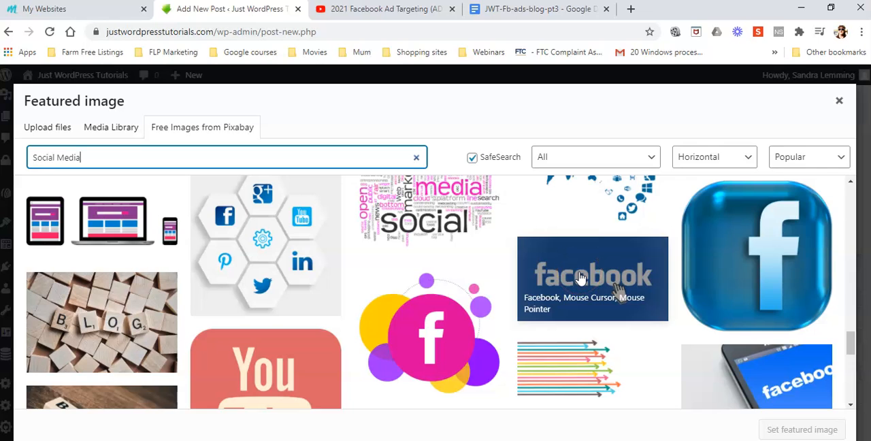
scroll(579, 277, "down", 2)
left_click(774, 273)
left_click(774, 272)
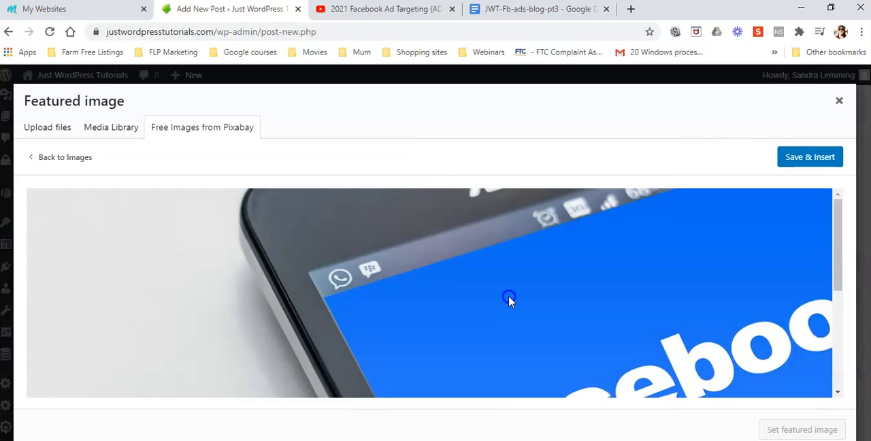
scroll(713, 354, "down", 3)
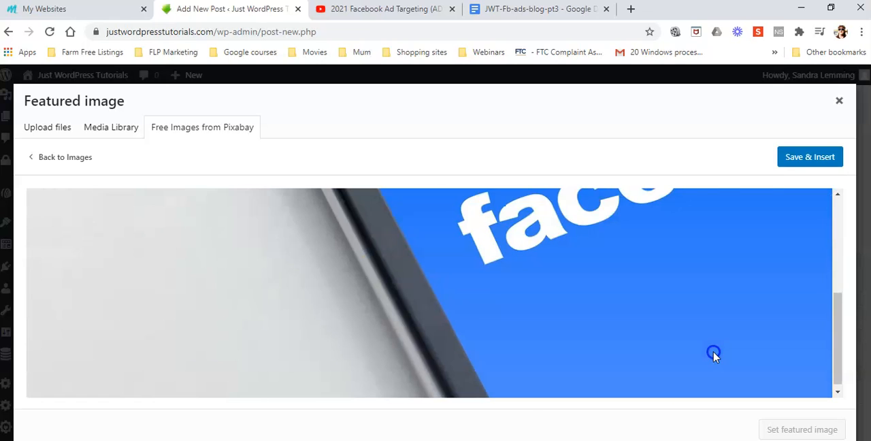
scroll(714, 354, "up", 3)
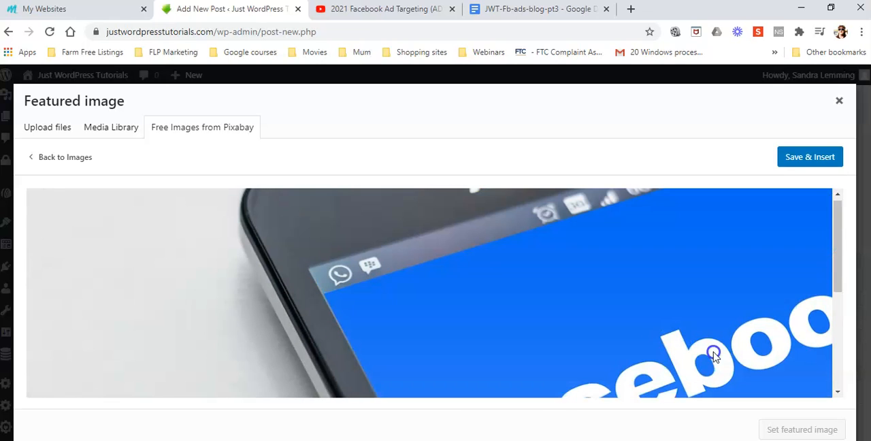
left_click(822, 156)
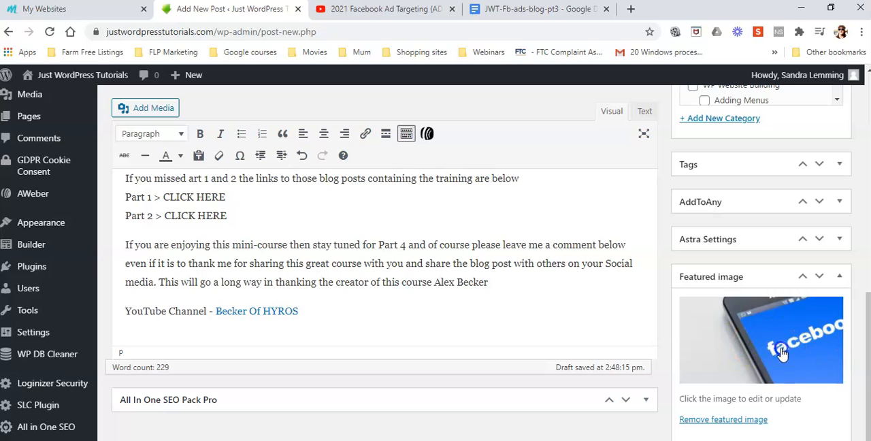
Switch to the YouTube video page, dismiss the embed code window and copy the Becker Of HYROS channel's link address
scroll(748, 353, "up", 2)
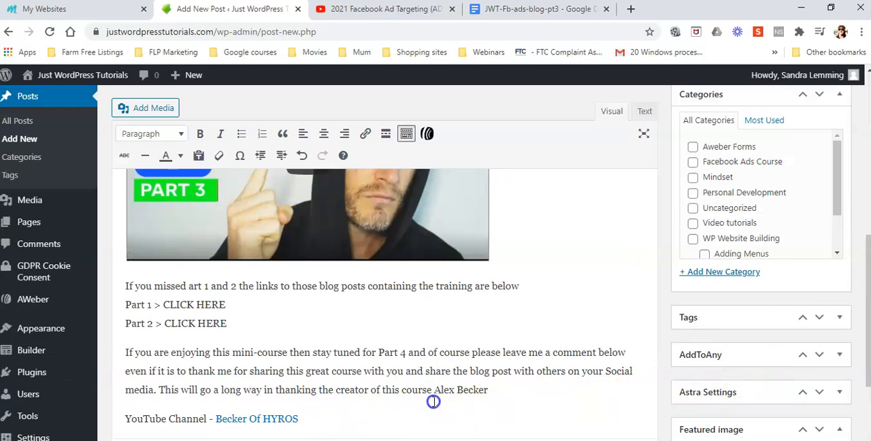
left_click(396, 8)
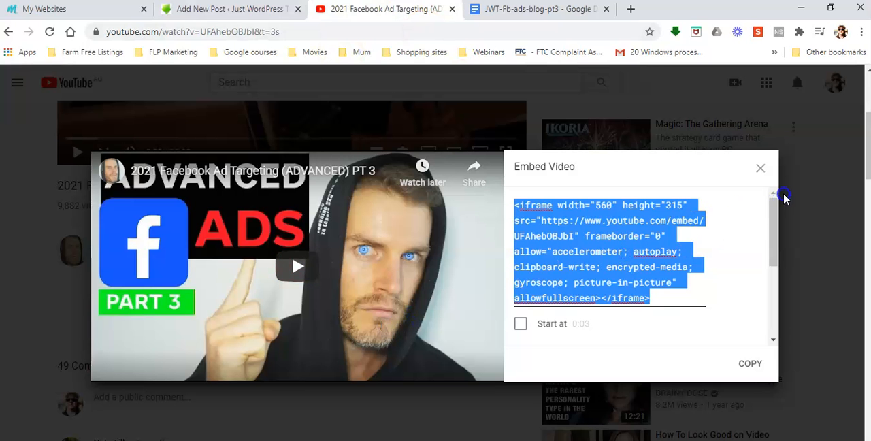
left_click(763, 170)
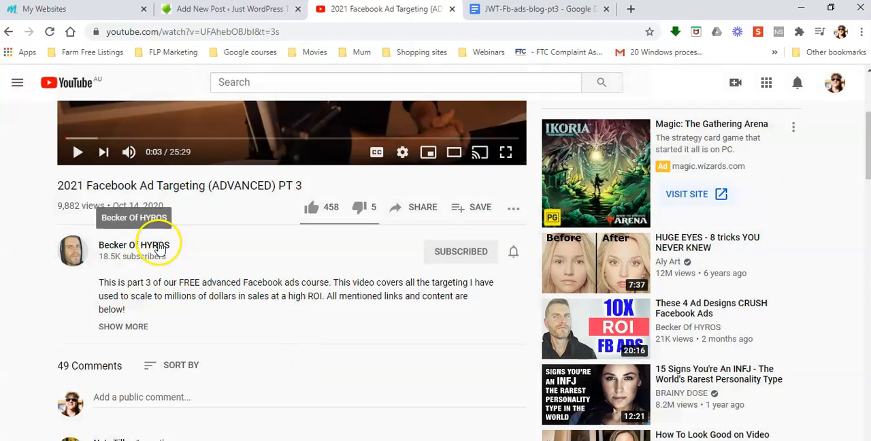
right_click(157, 244)
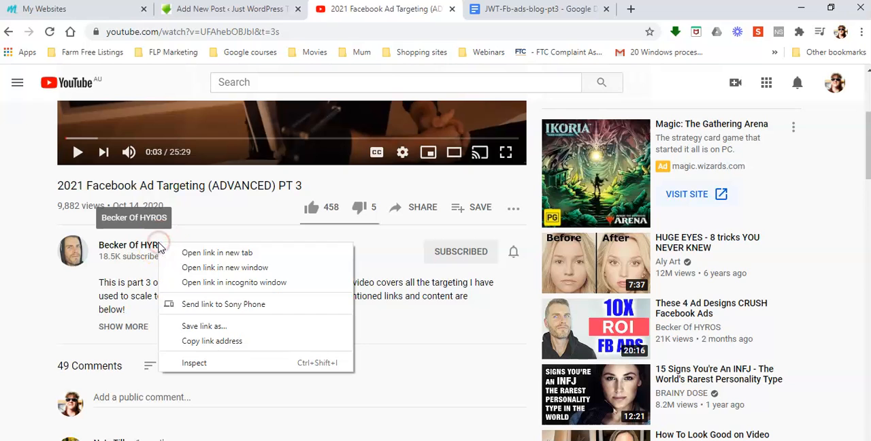
left_click(245, 340)
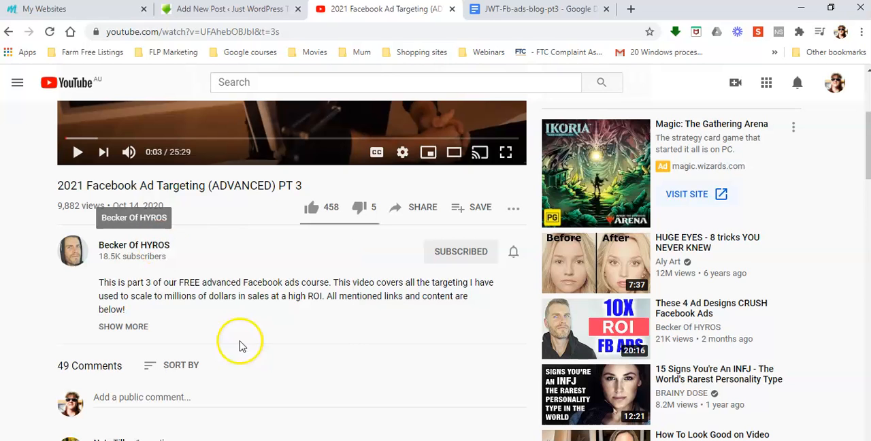
Link "Becker Of HYROS" in the WordPress post's opening paragraph to the copied YouTube channel address, opening in a new tab
left_click(219, 10)
scroll(490, 334, "up", 5)
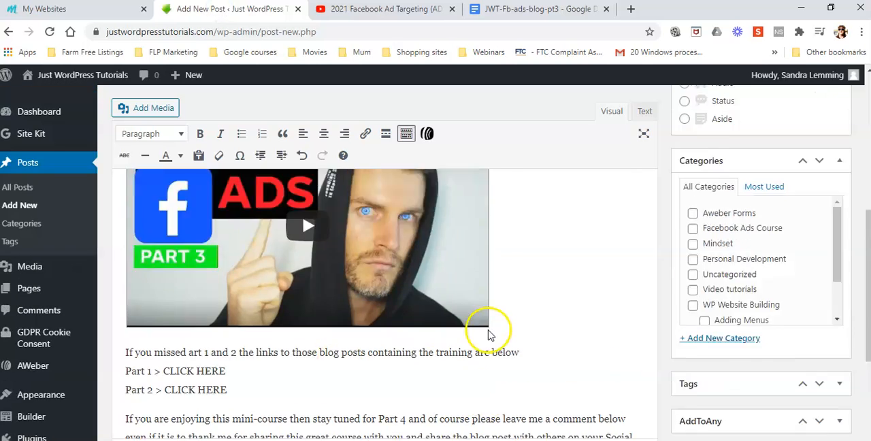
scroll(488, 335, "up", 3)
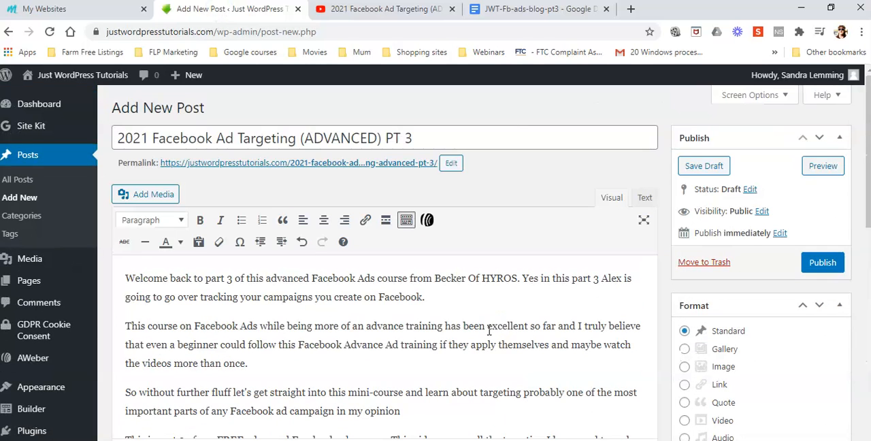
left_click_drag(518, 279, 466, 277)
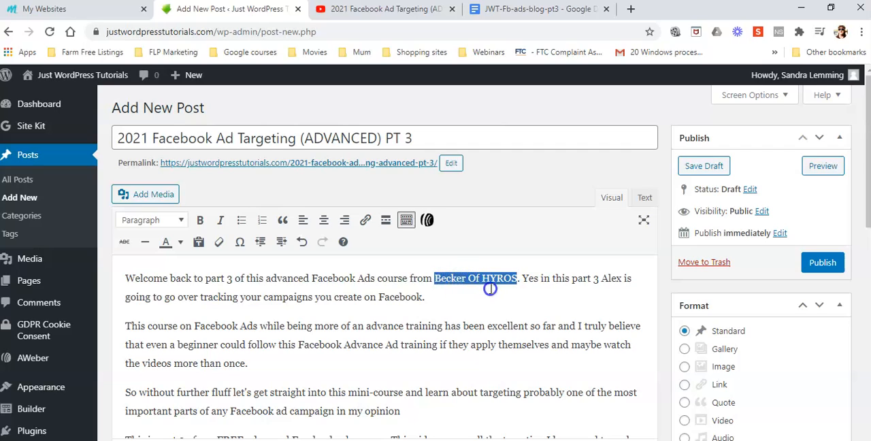
left_click(367, 219)
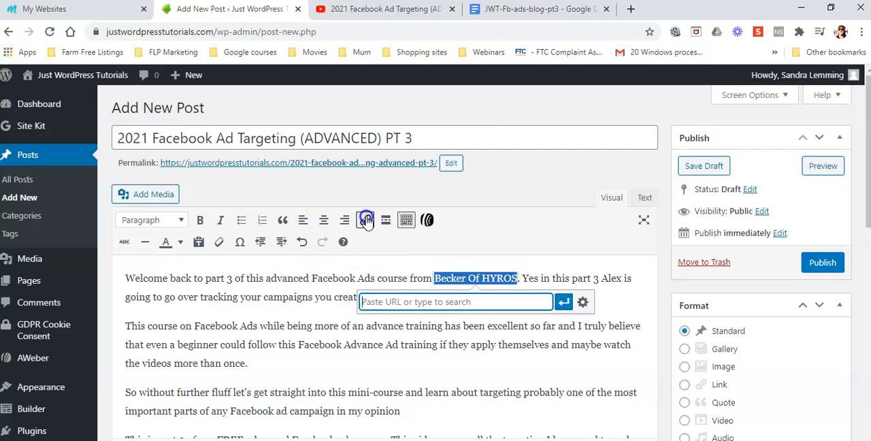
left_click(583, 301)
left_click(353, 163)
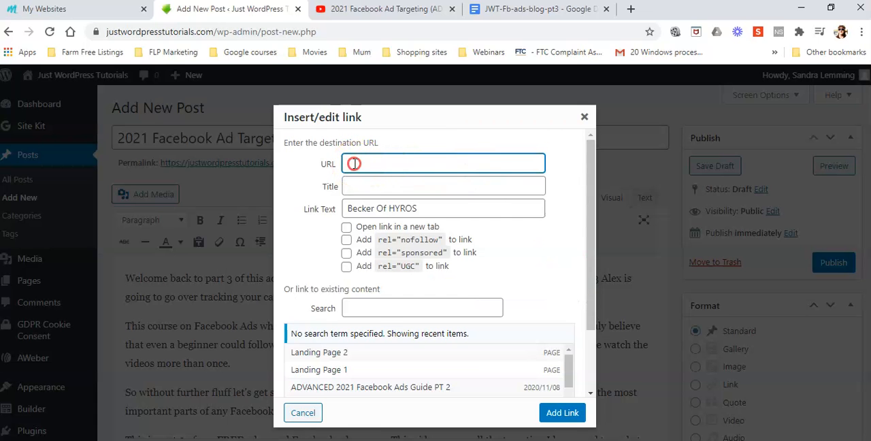
right_click(354, 163)
left_click(384, 265)
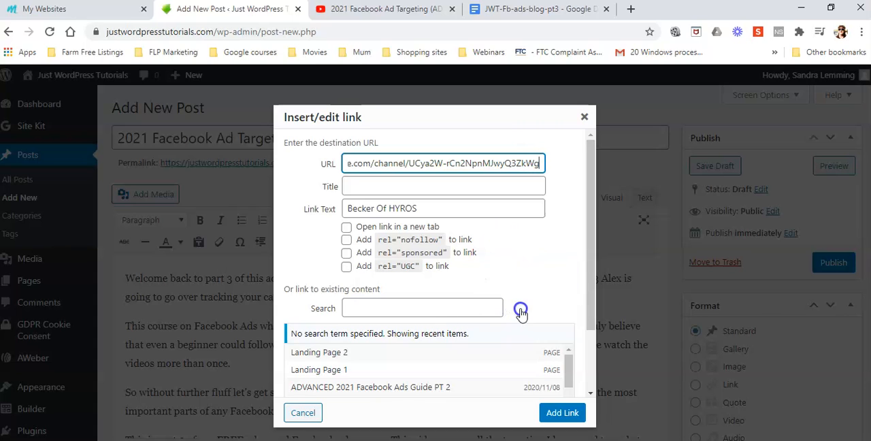
left_click(342, 227)
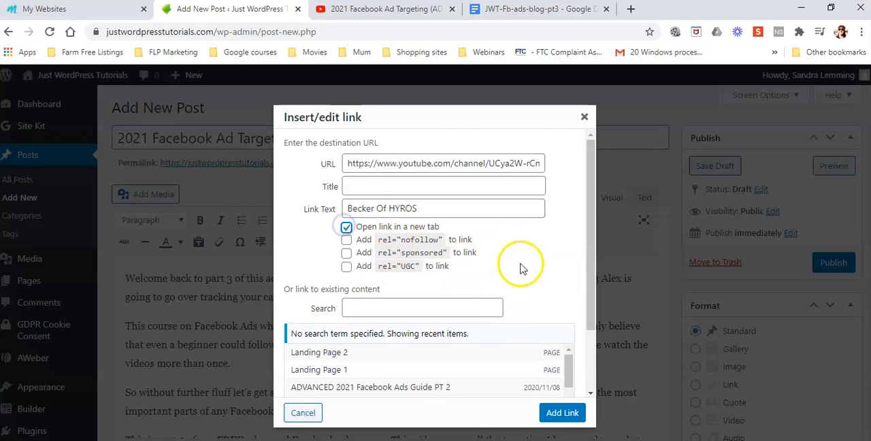
left_click(562, 414)
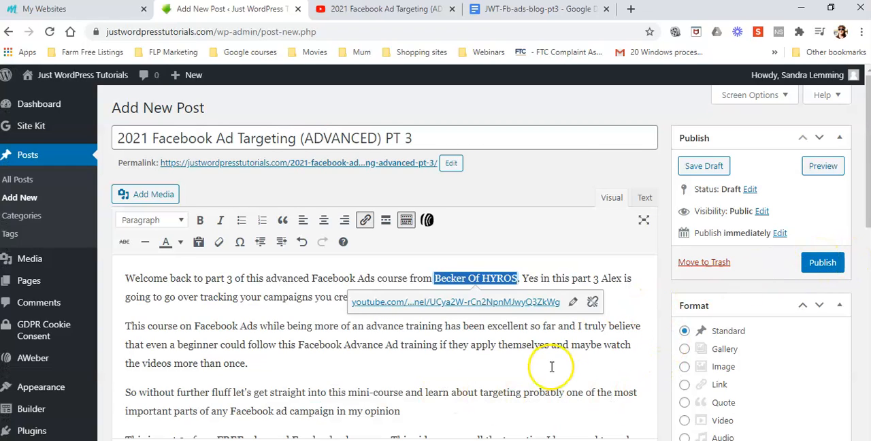
Open the Just WordPress Tutorials site's front end in a separate browser tab and close the YouTube and Google Docs tabs
scroll(583, 363, "down", 10)
scroll(408, 340, "down", 3)
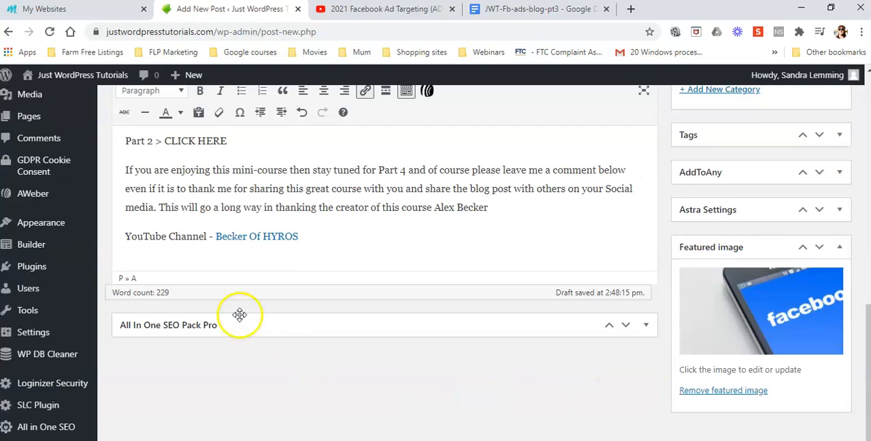
scroll(245, 266, "up", 2)
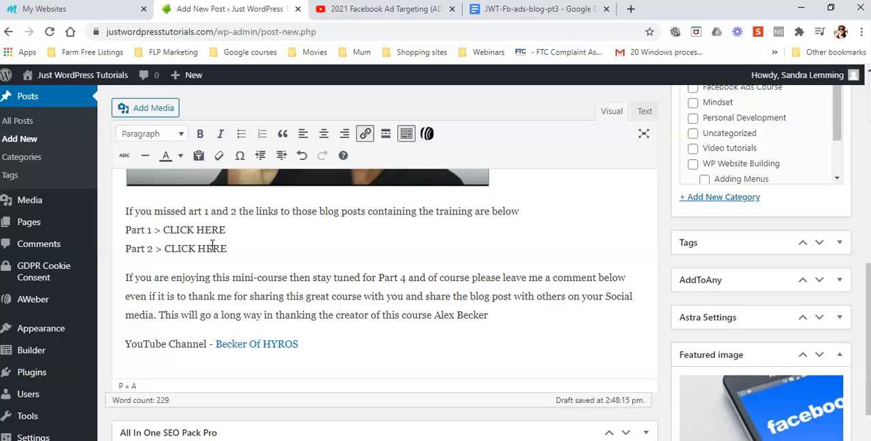
scroll(374, 305, "up", 3)
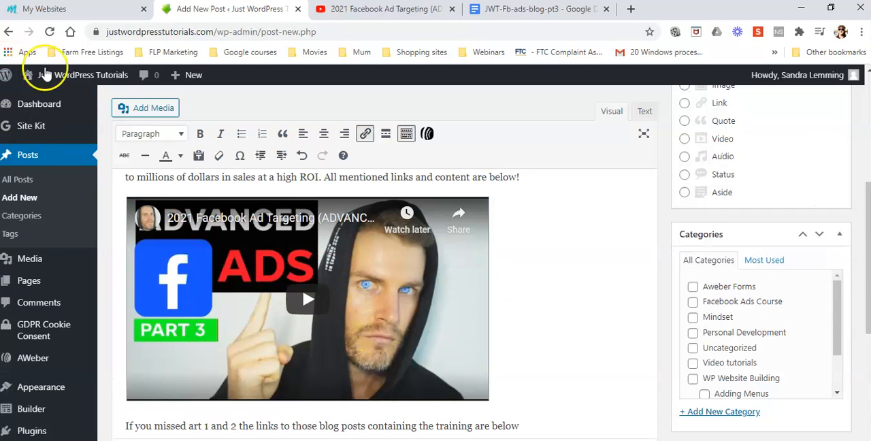
mouse_move(43, 75)
right_click(40, 101)
left_click(81, 108)
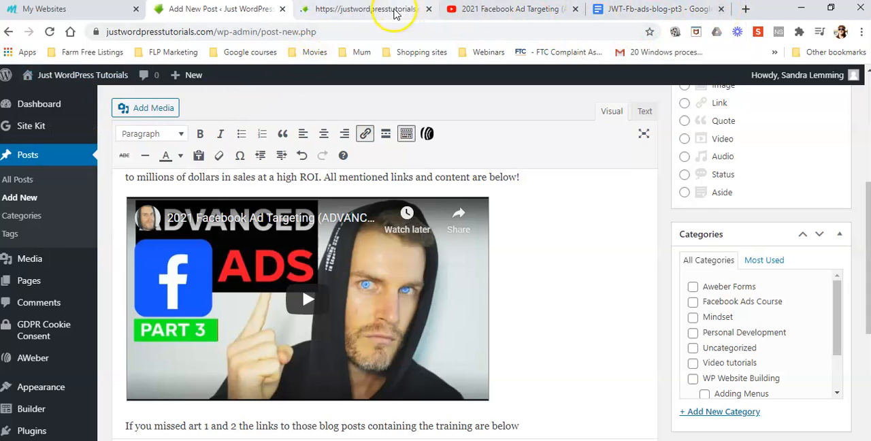
left_click(346, 9)
left_click(608, 9)
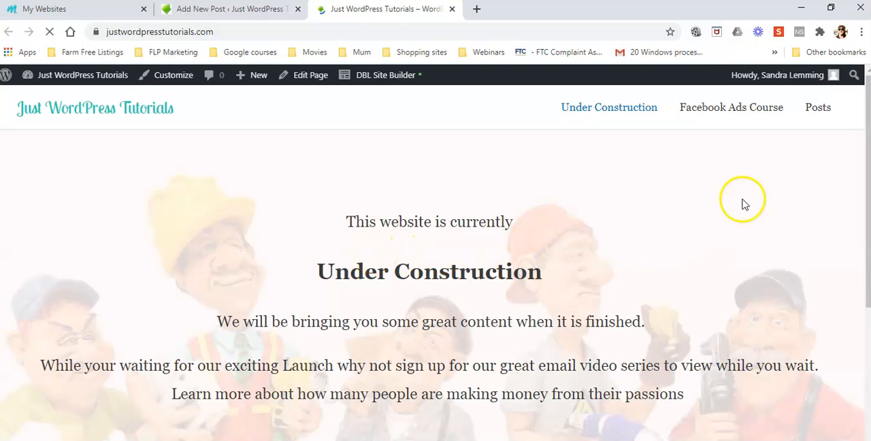
Open the site's Facebook Ads Course category page and copy the link address of the post "ADVANCED 2021 Facebook Ads Guide PT 1"
left_click(738, 109)
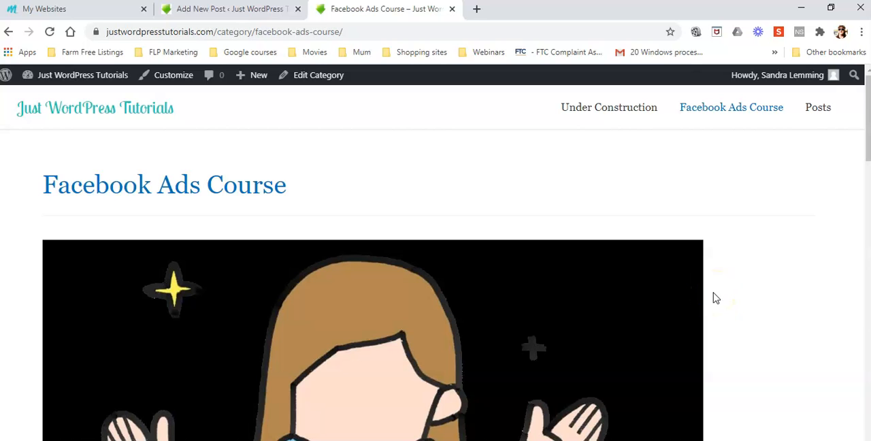
scroll(715, 298, "down", 8)
scroll(715, 298, "down", 8)
scroll(715, 298, "up", 5)
scroll(714, 298, "up", 3)
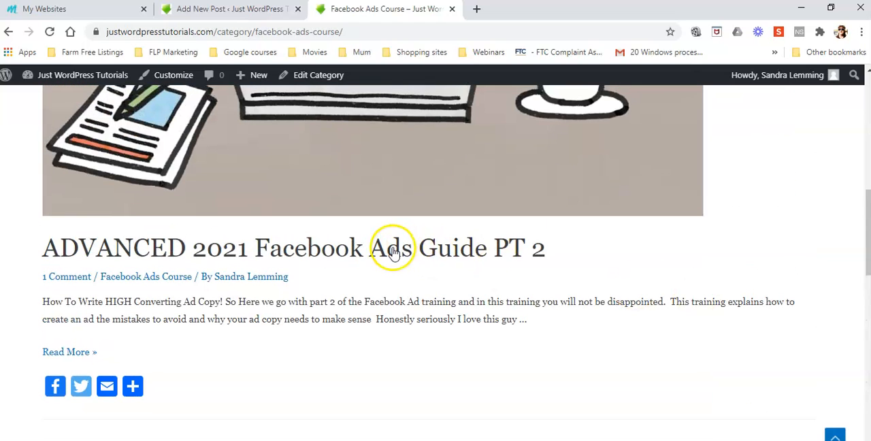
right_click(393, 252)
left_click(684, 287)
scroll(684, 287, "down", 7)
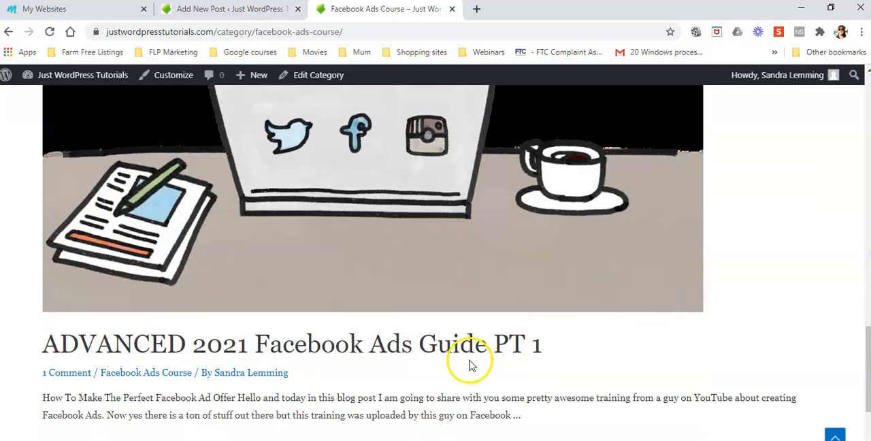
scroll(641, 365, "down", 2)
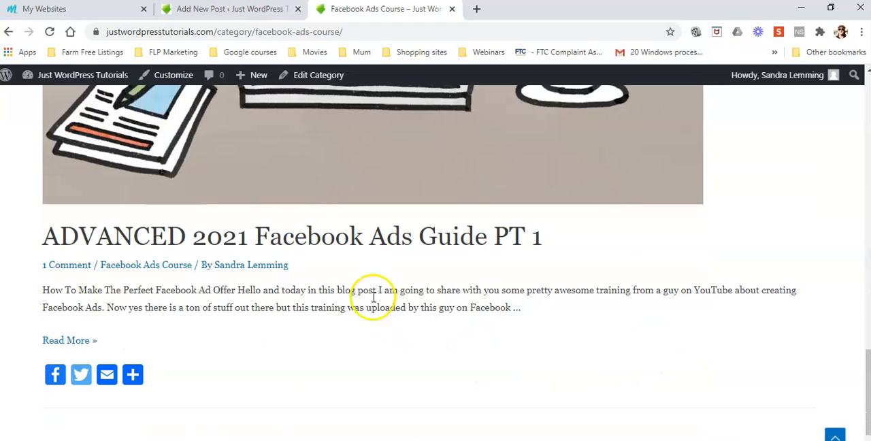
right_click(340, 243)
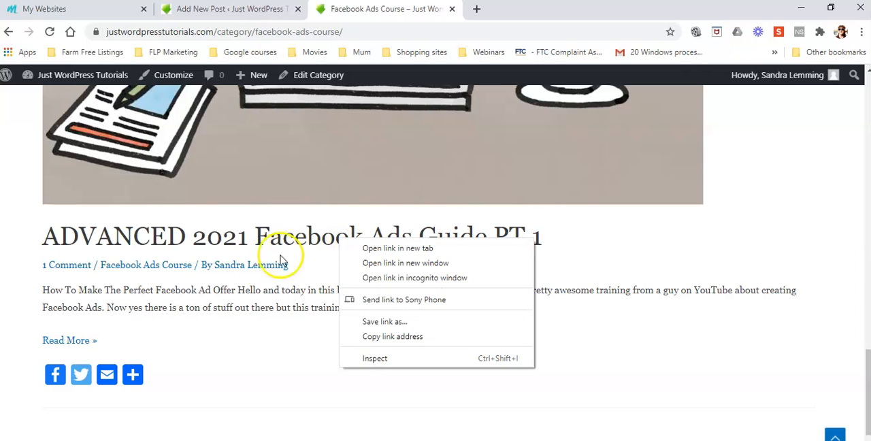
left_click(408, 337)
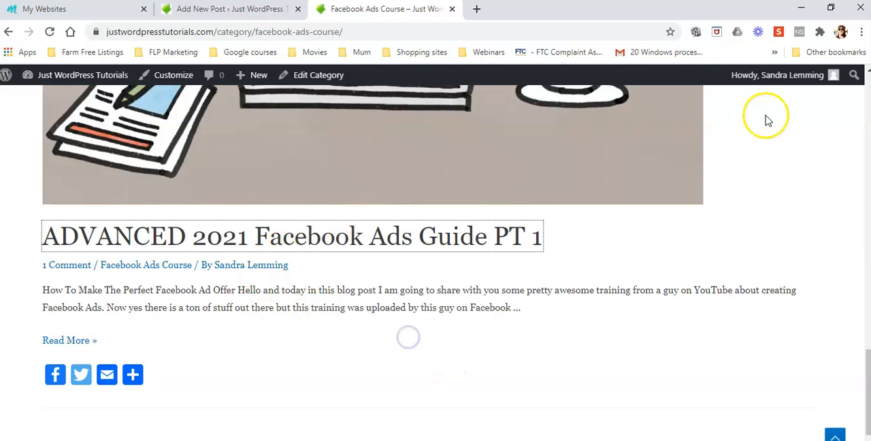
Open the copied Part 1 address in a new browser tab to check where it leads
left_click(477, 10)
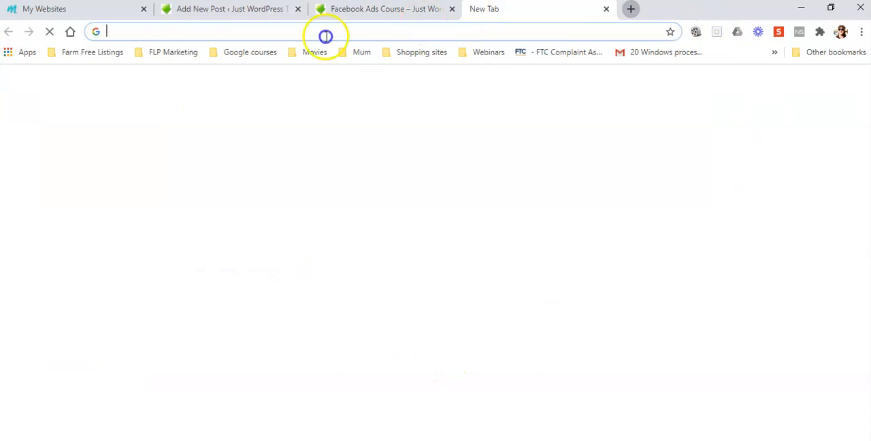
right_click(123, 31)
left_click(164, 117)
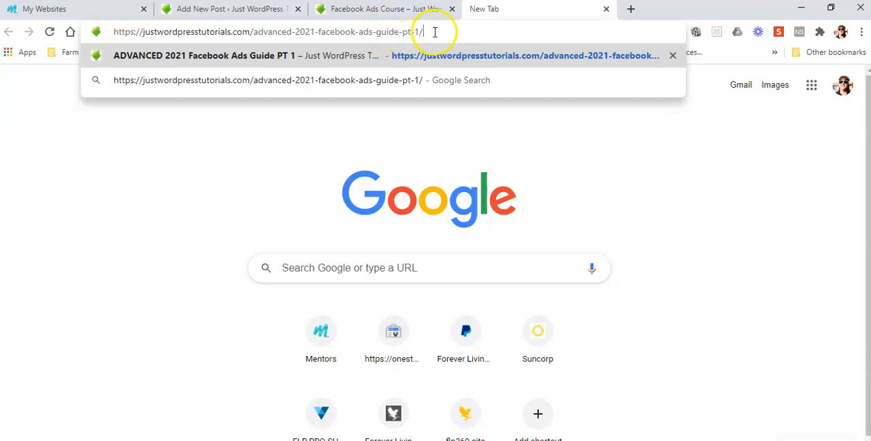
key("Return")
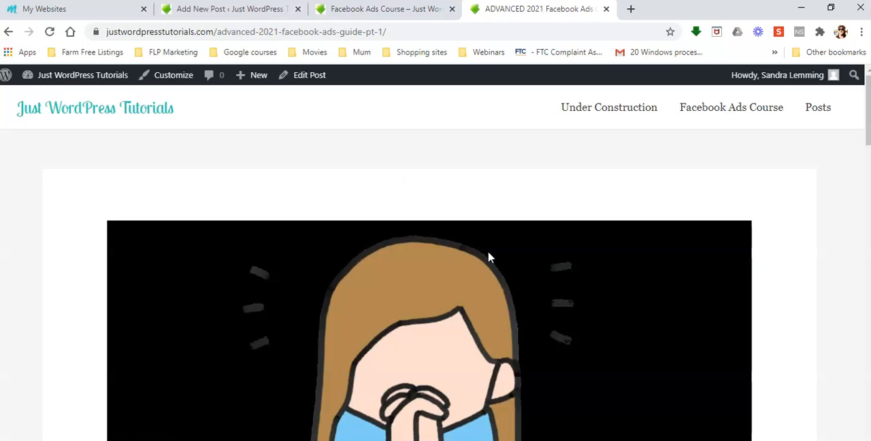
Look through the published Part 1 post, including its heading, introduction and closing link to Part 2
scroll(488, 257, "down", 7)
scroll(488, 257, "down", 10)
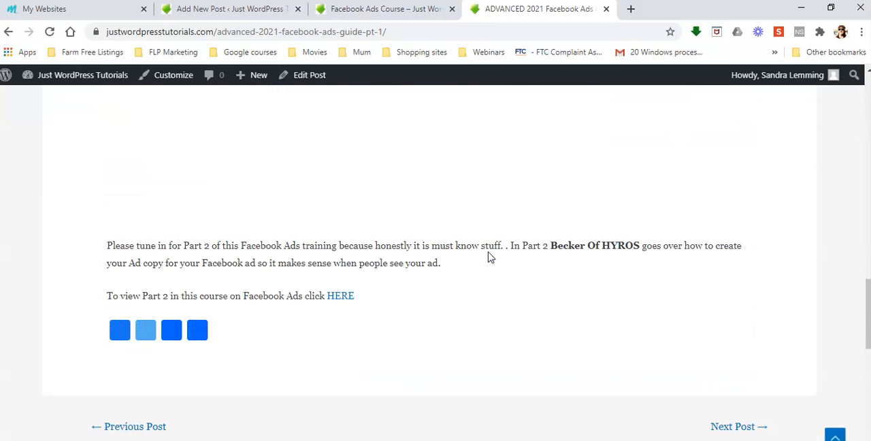
scroll(474, 319, "up", 12)
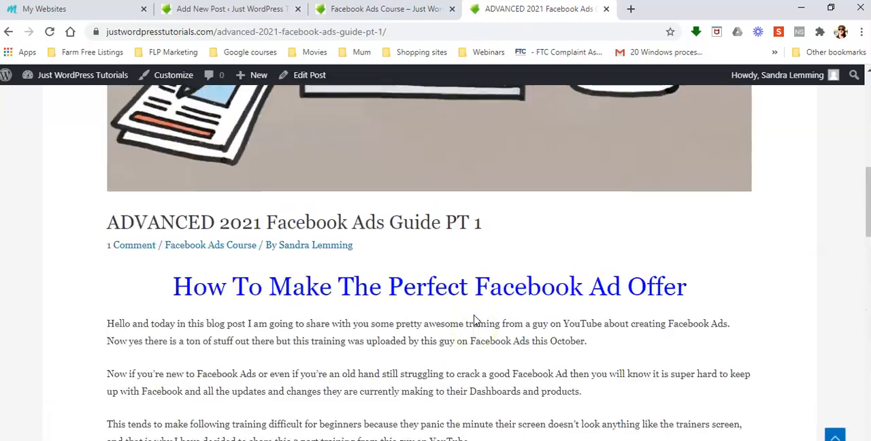
scroll(474, 319, "up", 3)
scroll(474, 320, "down", 8)
scroll(475, 317, "up", 7)
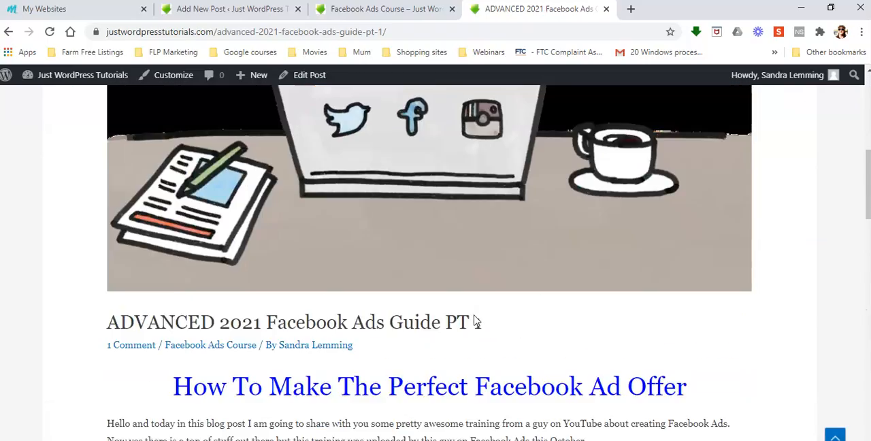
scroll(353, 279, "down", 12)
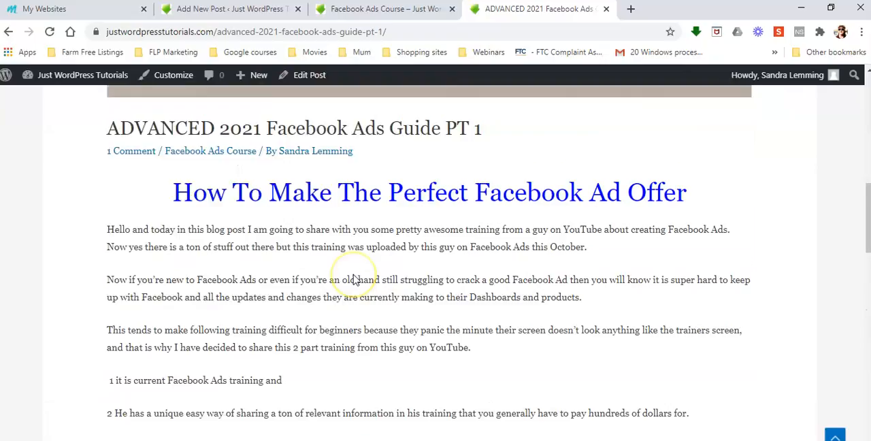
scroll(354, 274, "down", 3)
scroll(353, 276, "up", 15)
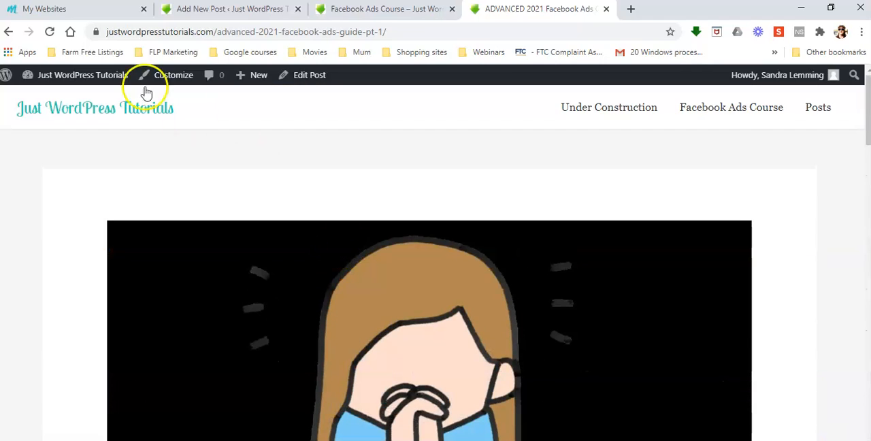
Close the Part 1 tab and, in the post editor, link the Part 1 "CLICK HERE" to the copied address, opening in a new tab
left_click(259, 9)
left_click(606, 9)
scroll(570, 285, "down", 3)
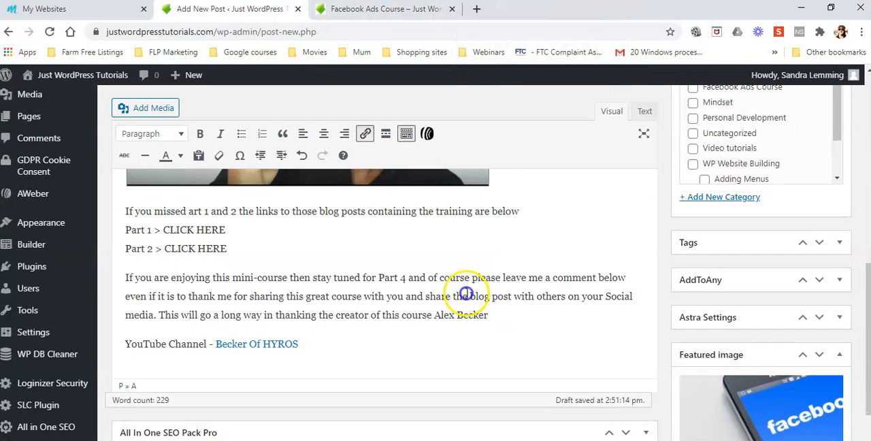
left_click_drag(225, 229, 195, 230)
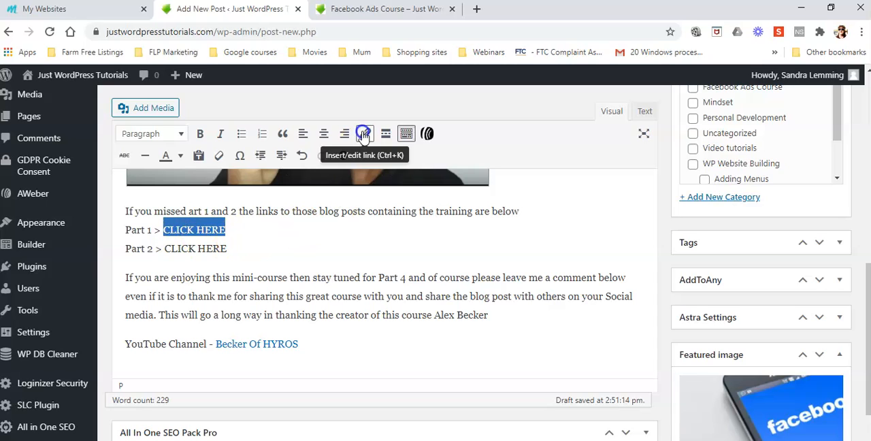
left_click(363, 135)
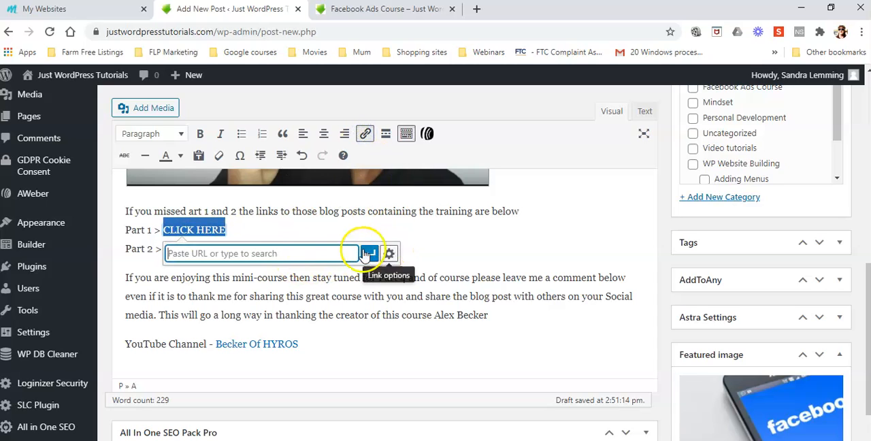
right_click(248, 253)
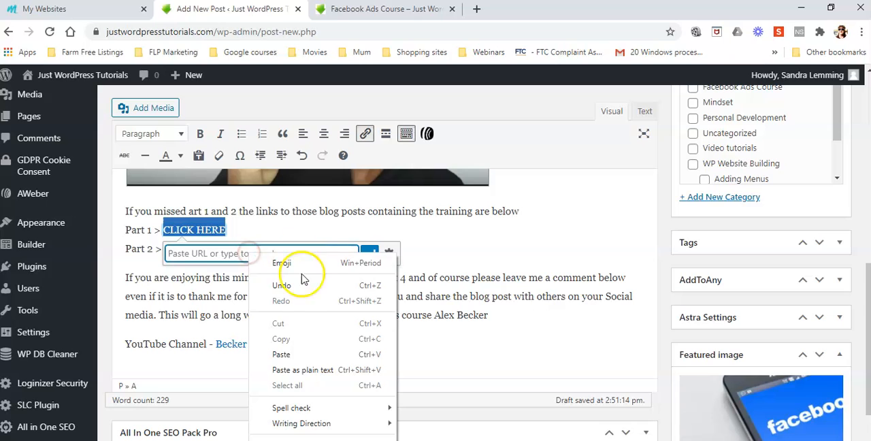
left_click(292, 344)
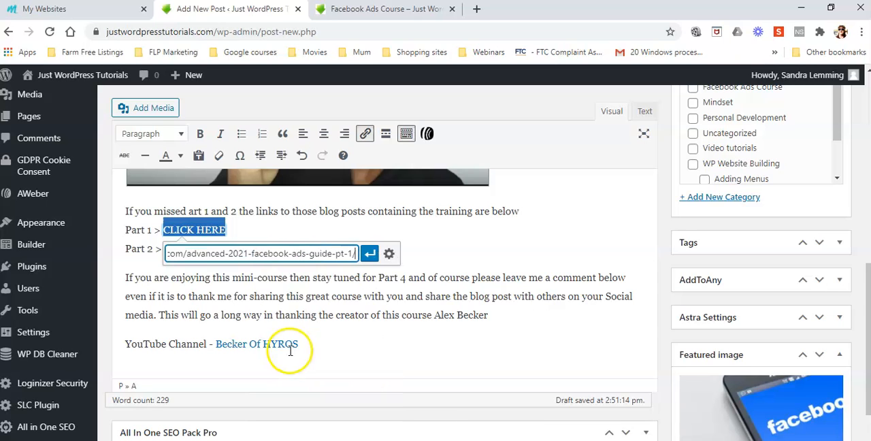
left_click(389, 256)
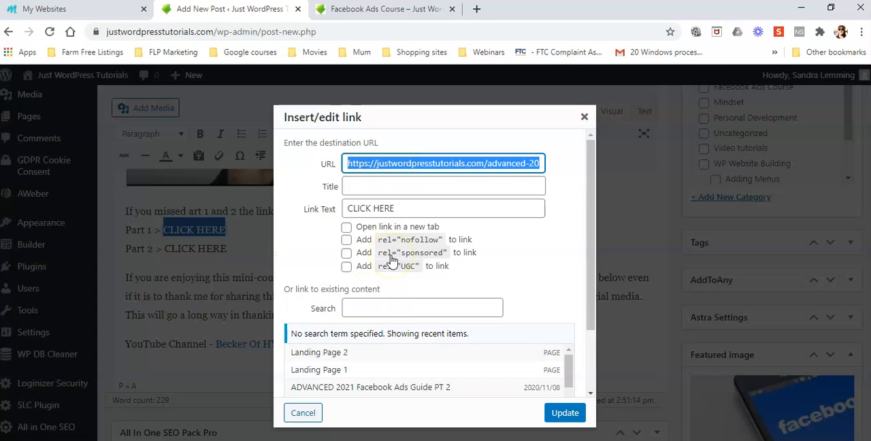
left_click(346, 227)
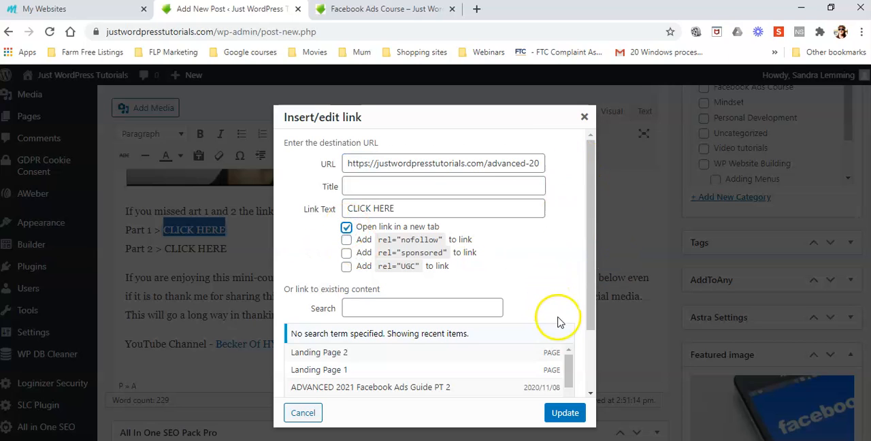
left_click(564, 412)
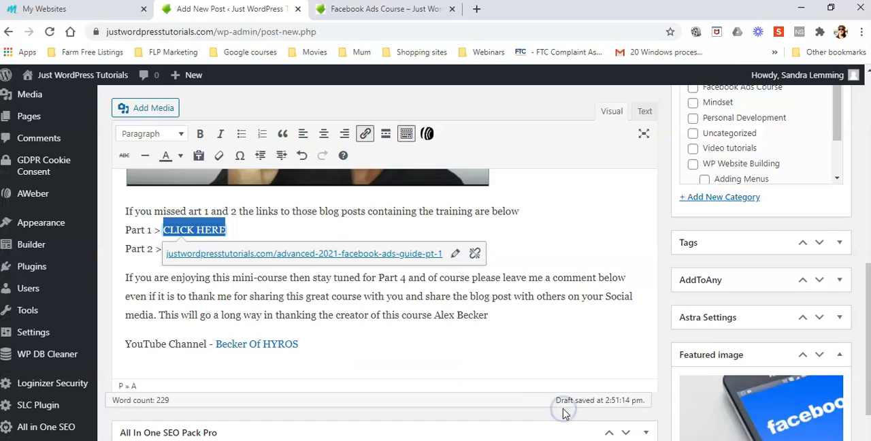
Return to the Facebook Ads Course page and copy the link address of "ADVANCED 2021 Facebook Ads Guide PT 2"
left_click(381, 14)
scroll(343, 325, "up", 4)
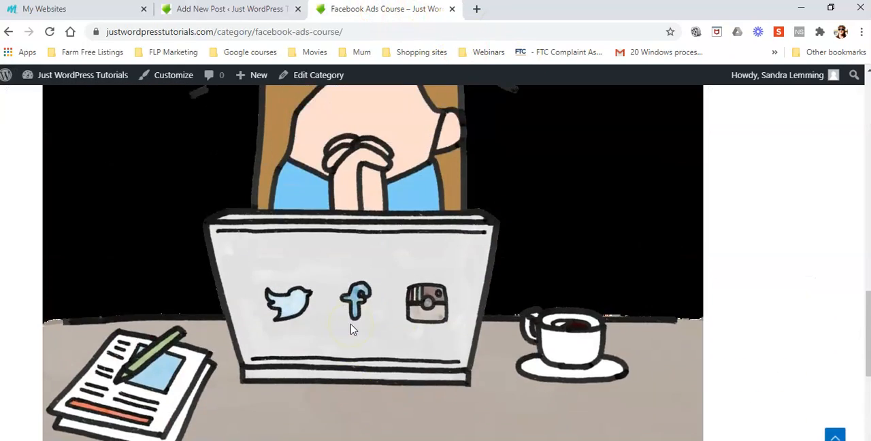
scroll(350, 329, "up", 10)
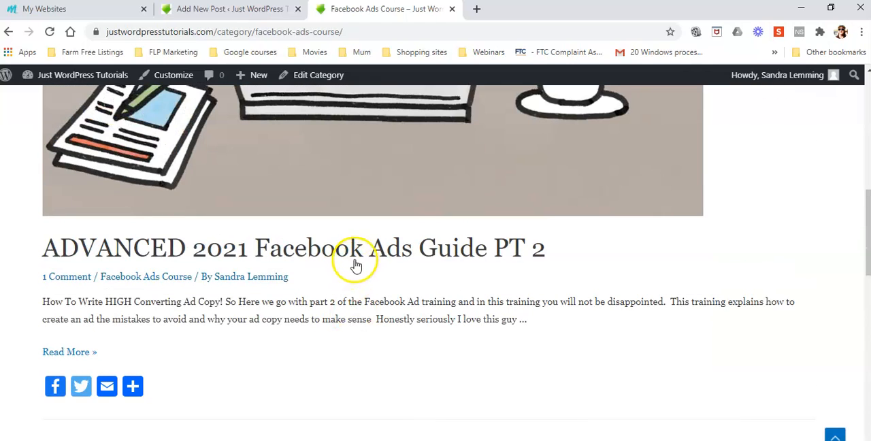
right_click(349, 252)
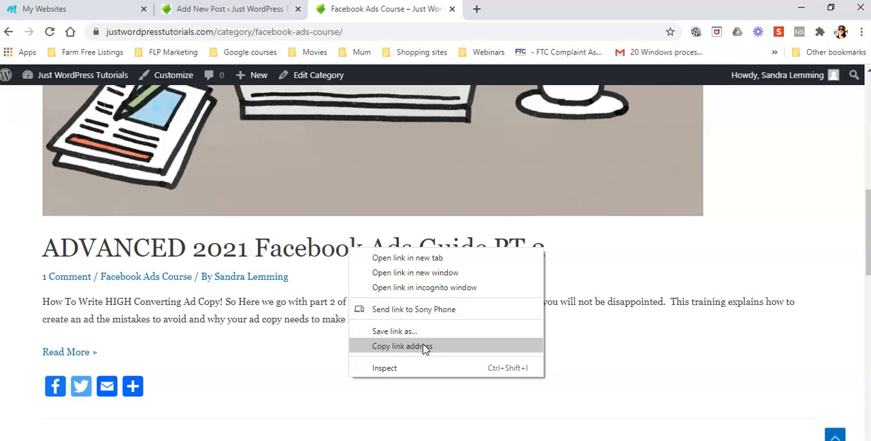
left_click(401, 347)
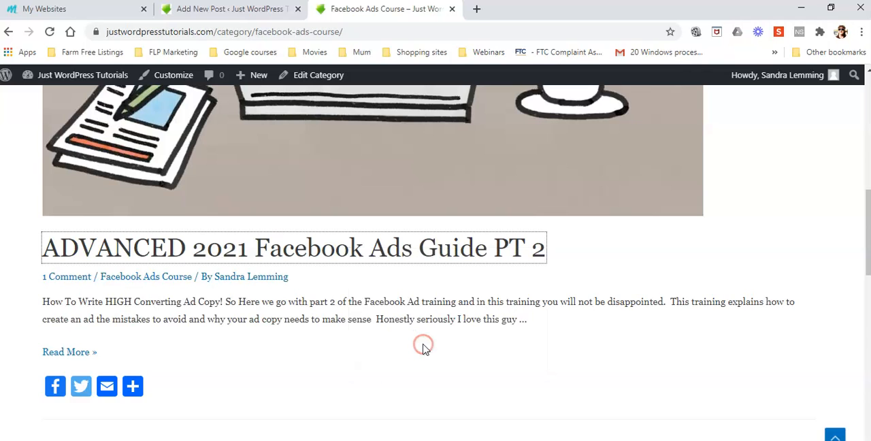
right_click(386, 249)
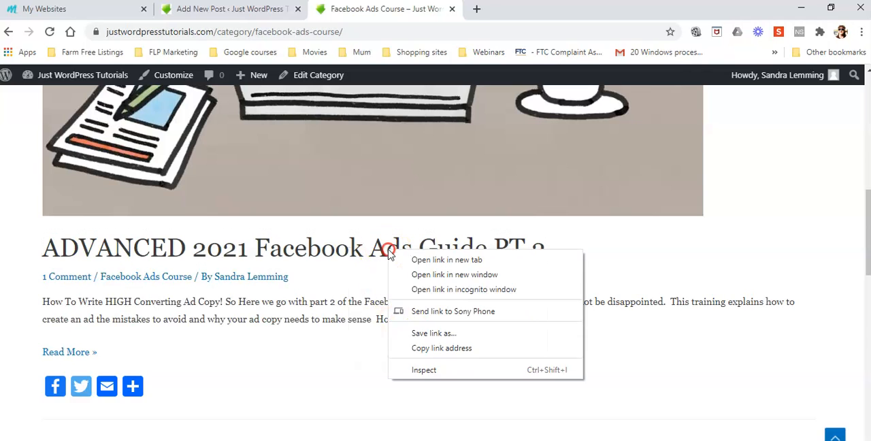
left_click(457, 349)
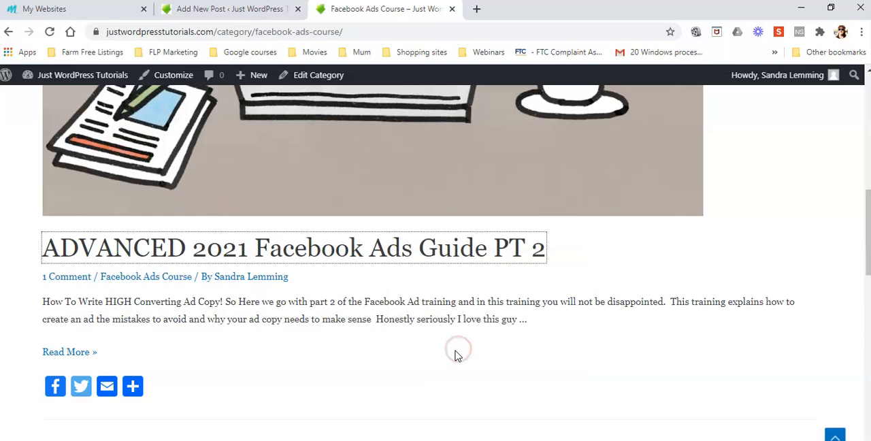
Back in the post editor, link the Part 2 "CLICK HERE" text to the copied Part 2 address, opening in a new tab
left_click(231, 9)
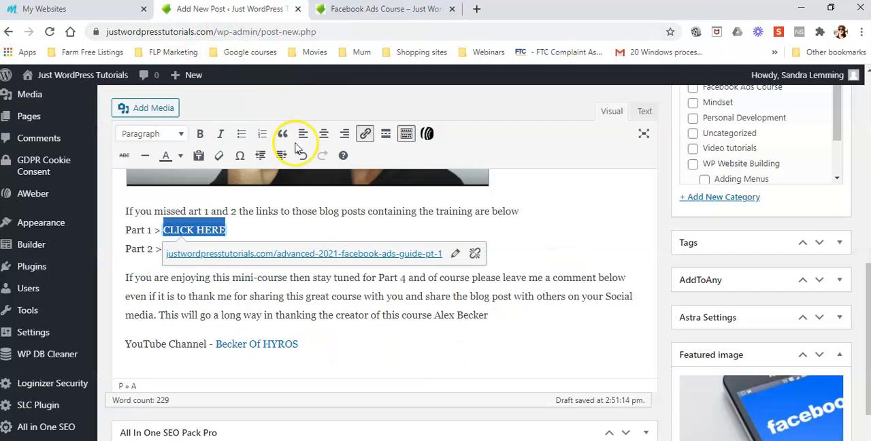
left_click(583, 255)
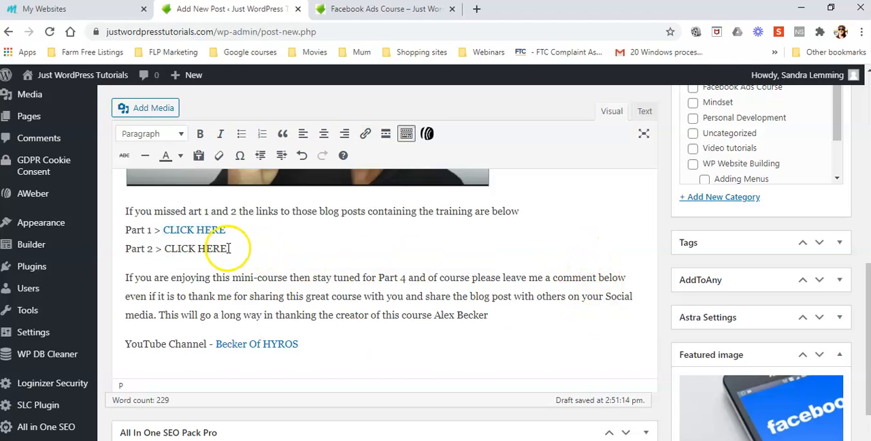
left_click_drag(230, 248, 164, 249)
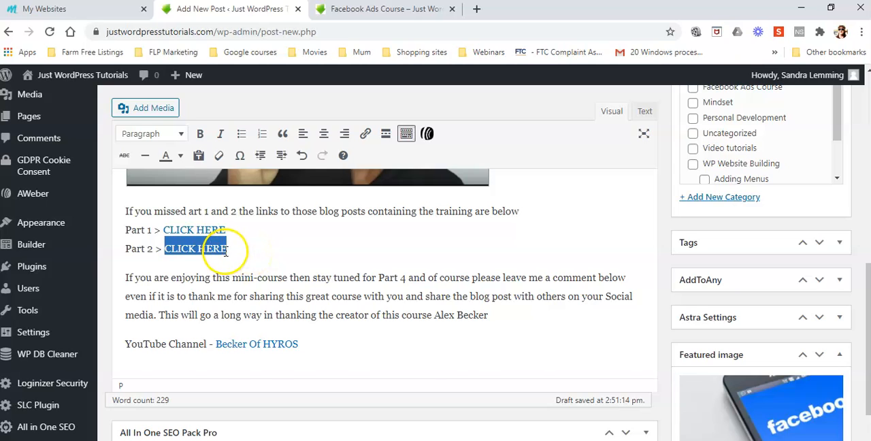
left_click(365, 134)
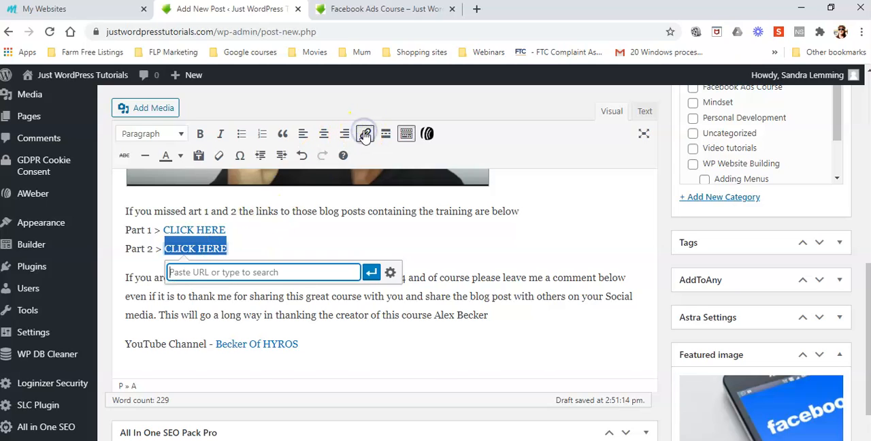
right_click(297, 270)
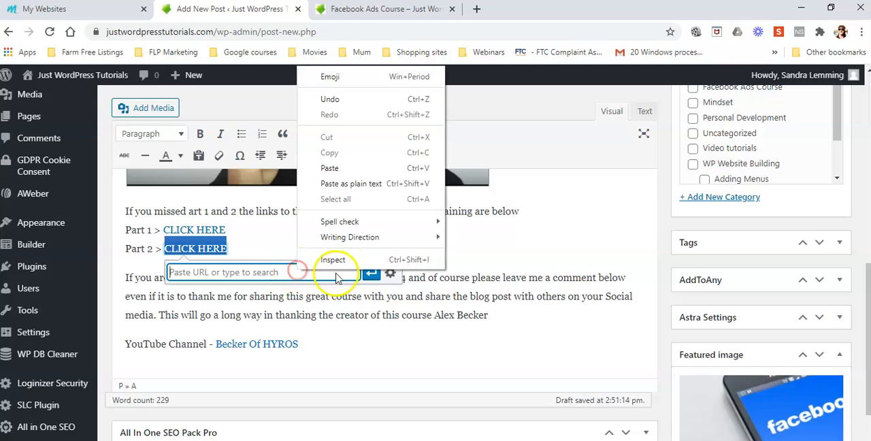
left_click(341, 168)
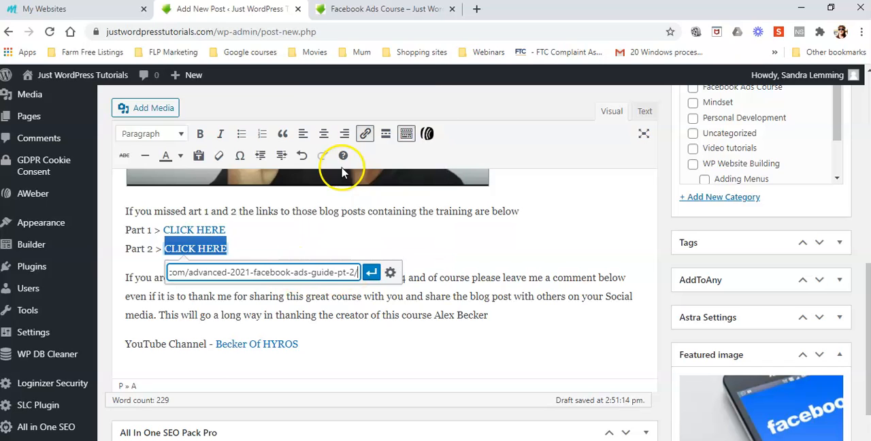
left_click(389, 274)
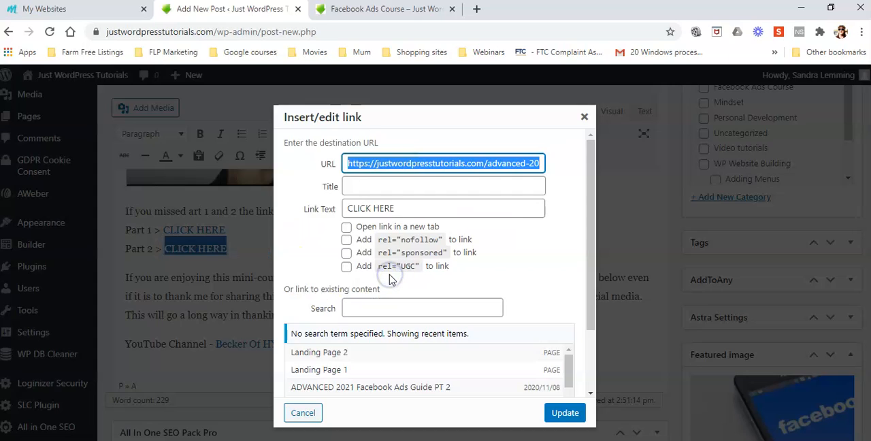
left_click(347, 228)
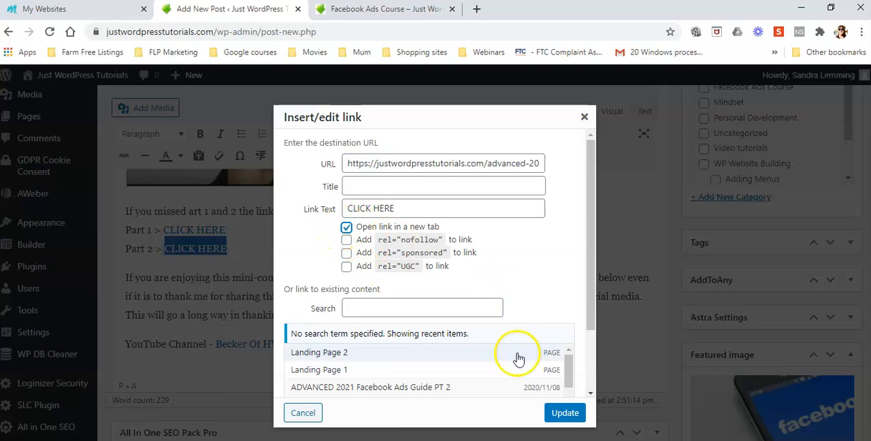
left_click(566, 413)
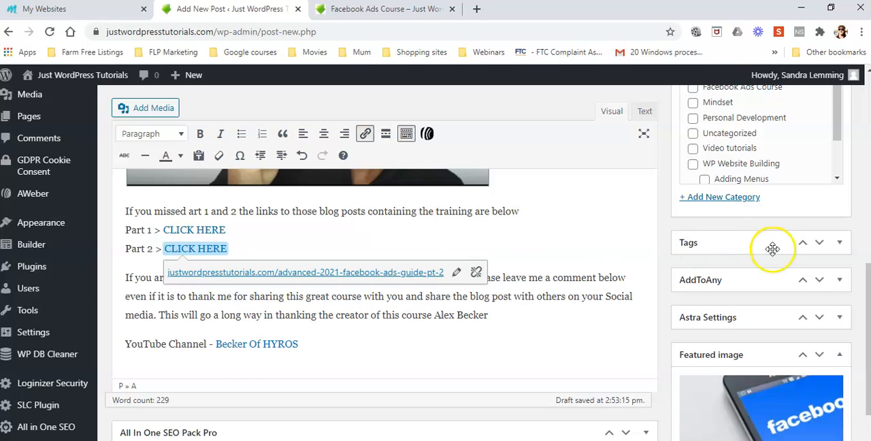
Publish the post and switch its category from Uncategorized to Facebook Ads Course
scroll(771, 248, "up", 10)
left_click(824, 263)
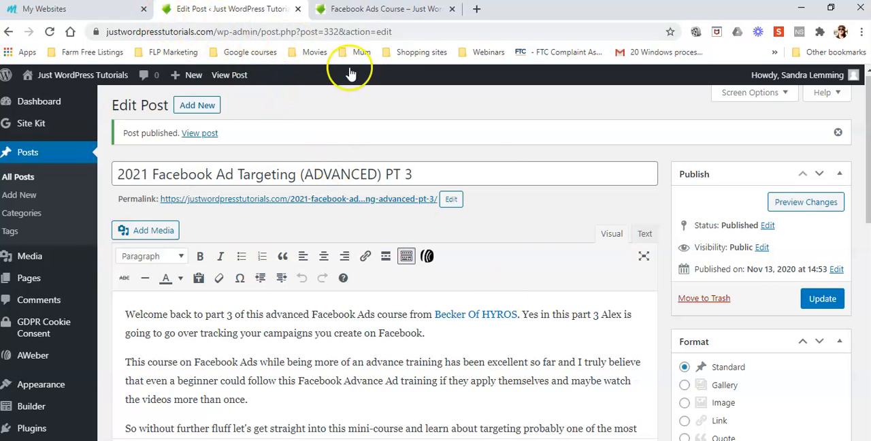
scroll(548, 256, "down", 15)
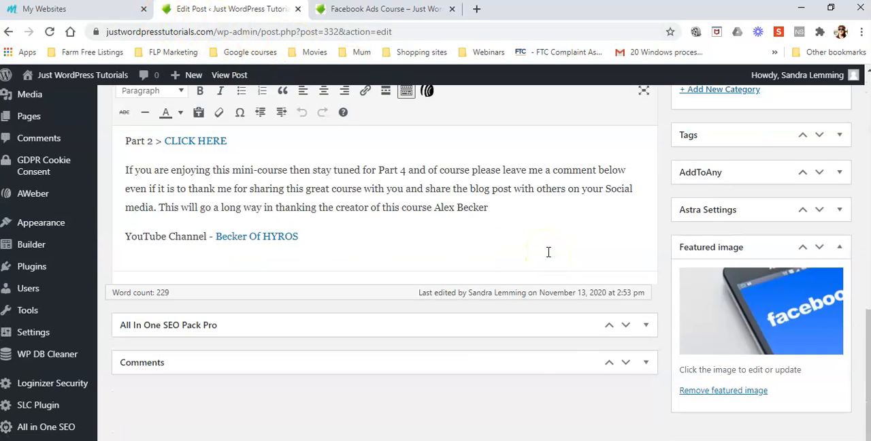
scroll(548, 251, "up", 15)
scroll(548, 252, "down", 6)
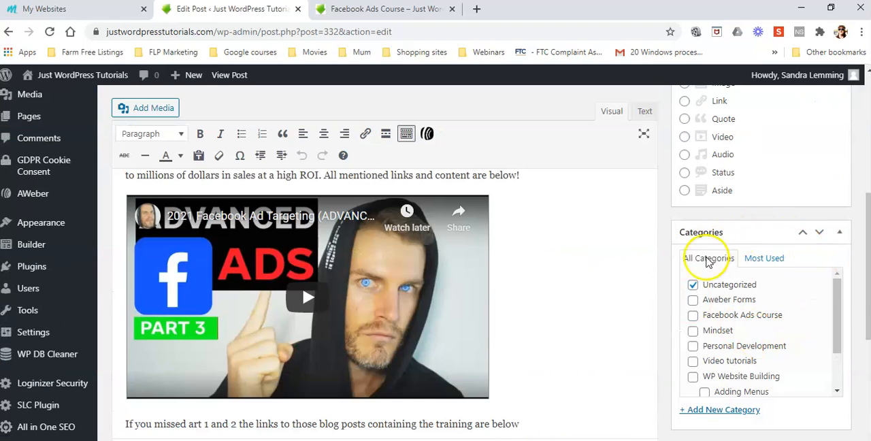
left_click(692, 315)
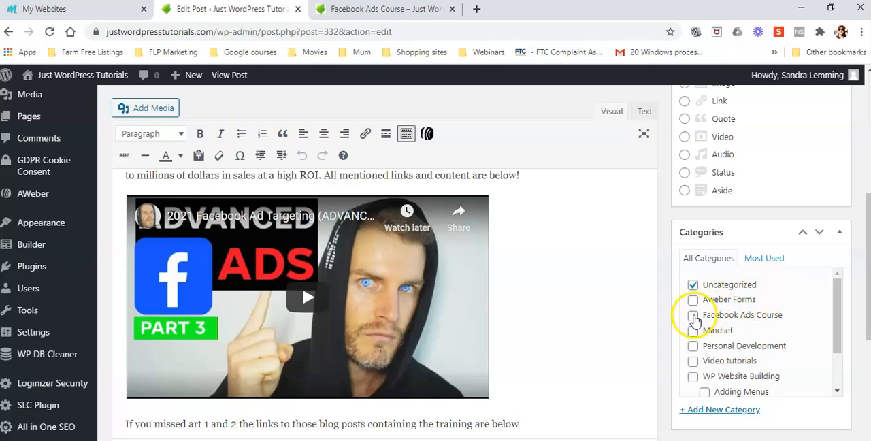
left_click(692, 287)
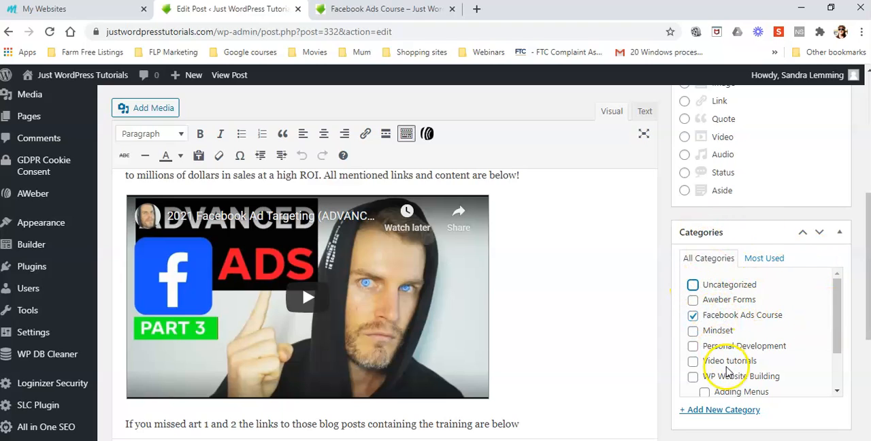
scroll(726, 371, "up", 3)
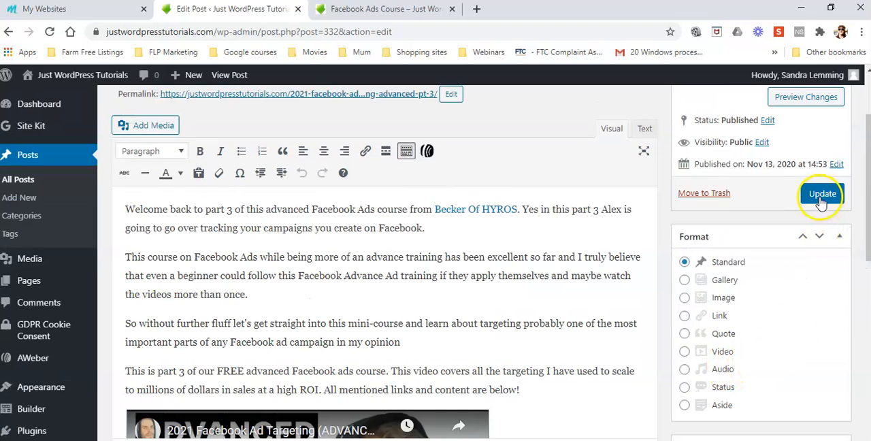
Add the tags ads, facebook ads, facebook ads course and facebook to the post from the most used tags
scroll(787, 370, "down", 5)
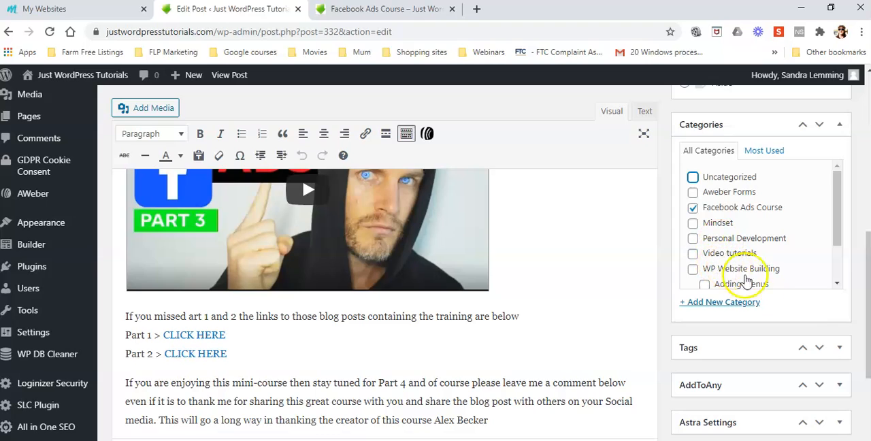
left_click(839, 348)
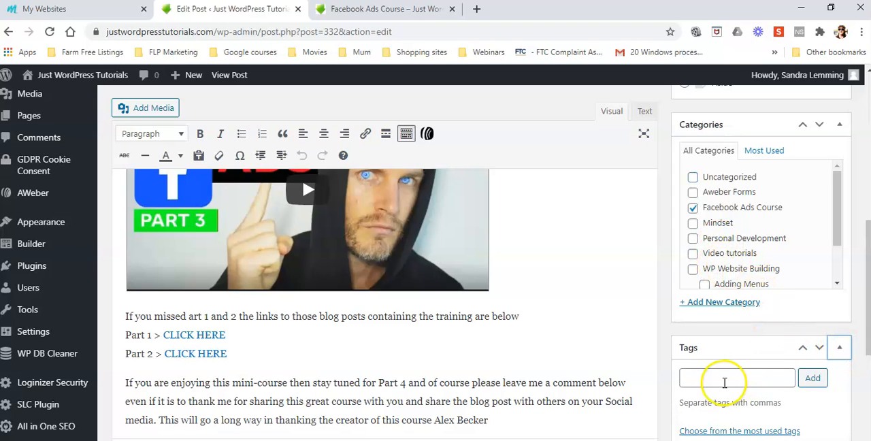
scroll(700, 379, "down", 2)
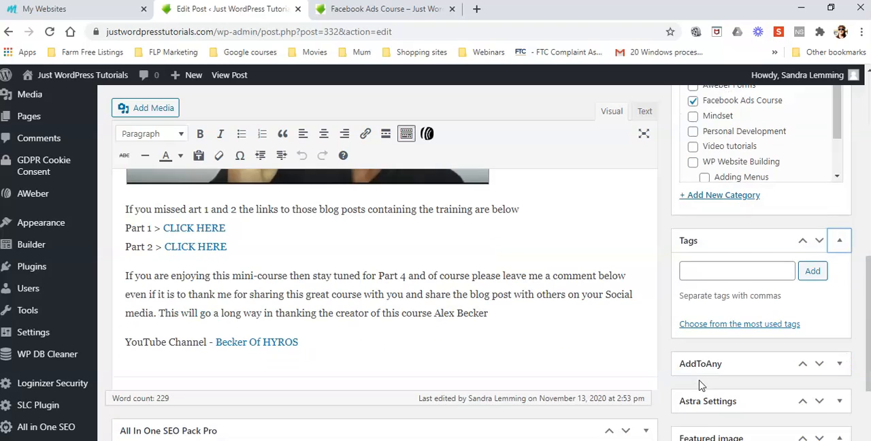
left_click(729, 327)
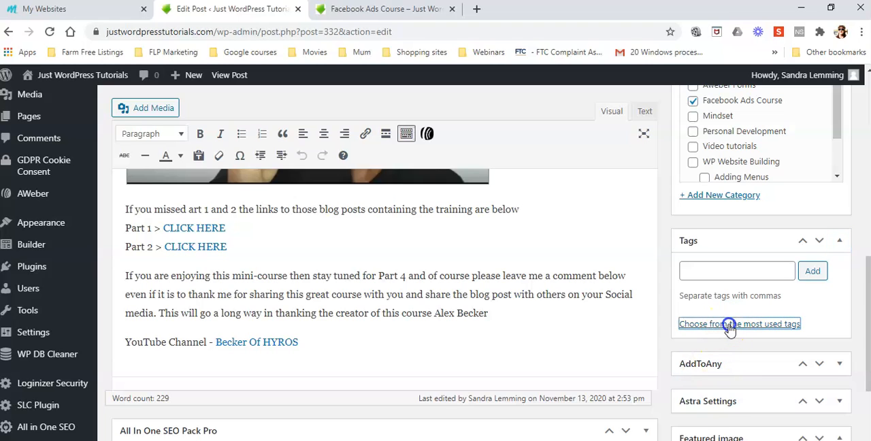
scroll(830, 343, "down", 3)
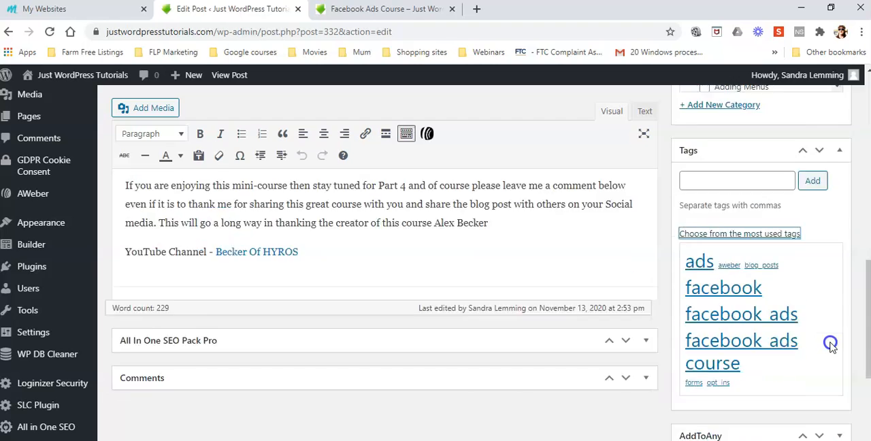
left_click(699, 138)
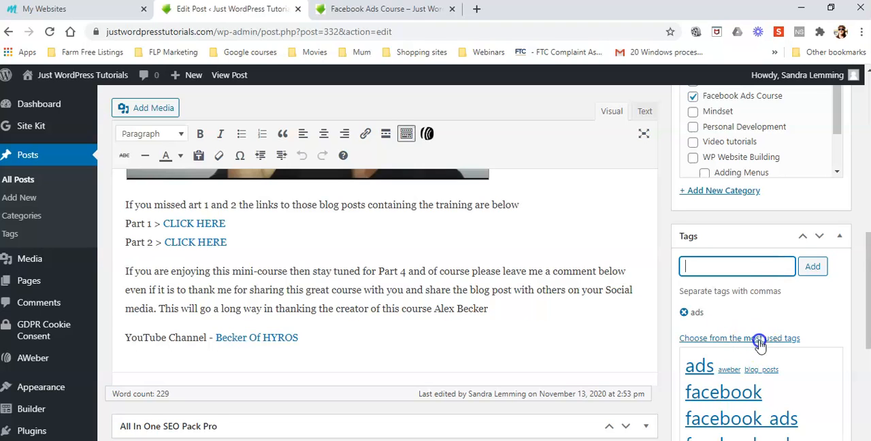
scroll(759, 343, "down", 2)
left_click(753, 313)
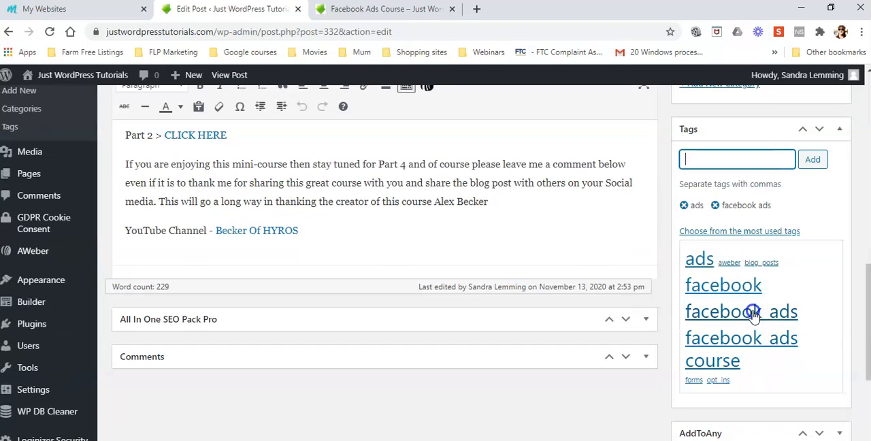
left_click(752, 339)
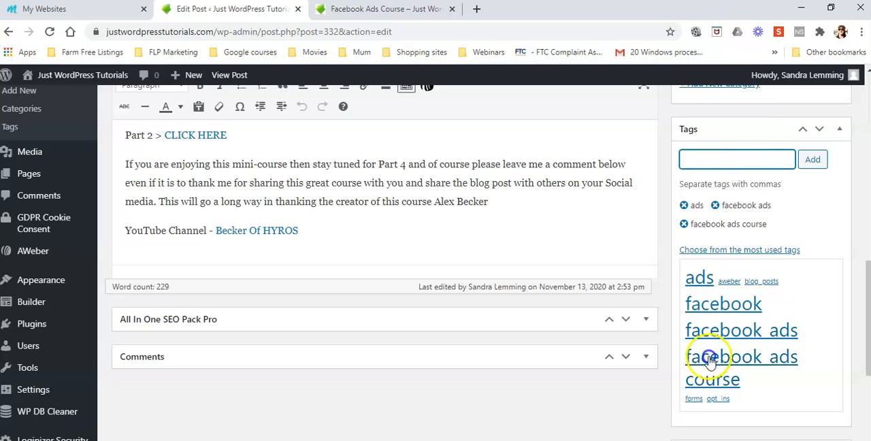
left_click(740, 306)
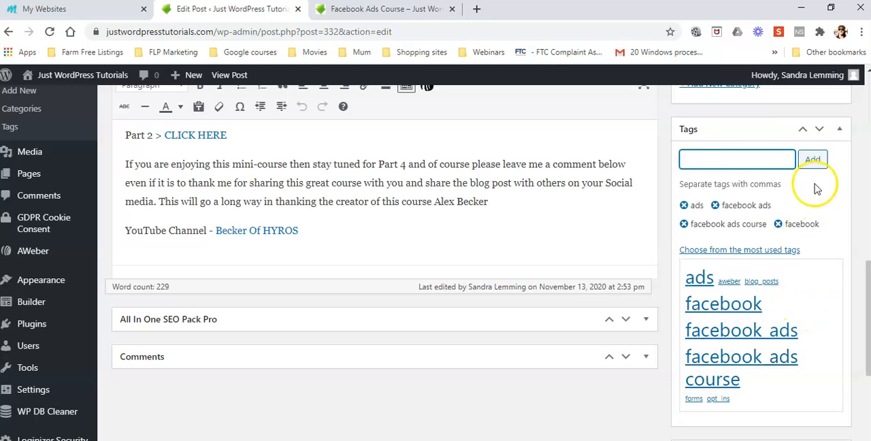
left_click(812, 159)
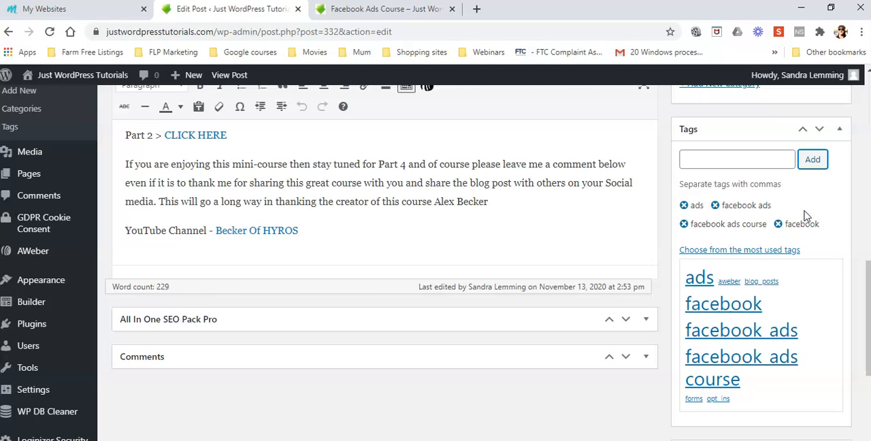
Update the published post to save its new category and tags
scroll(782, 218, "up", 3)
left_click(713, 204)
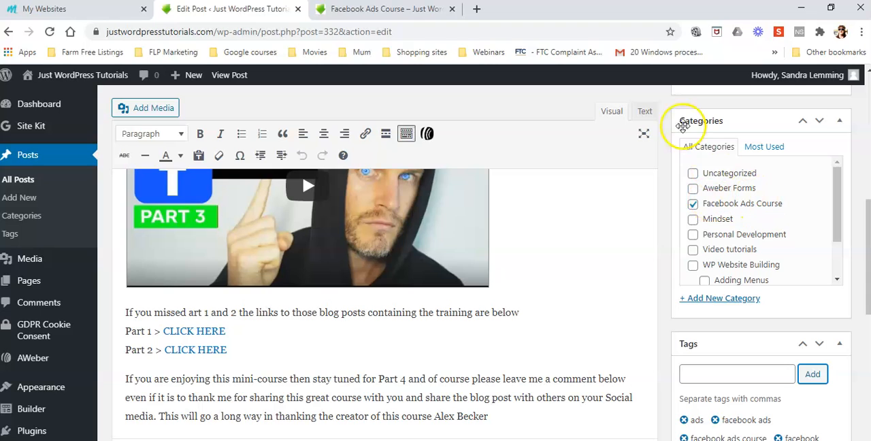
scroll(816, 259, "up", 5)
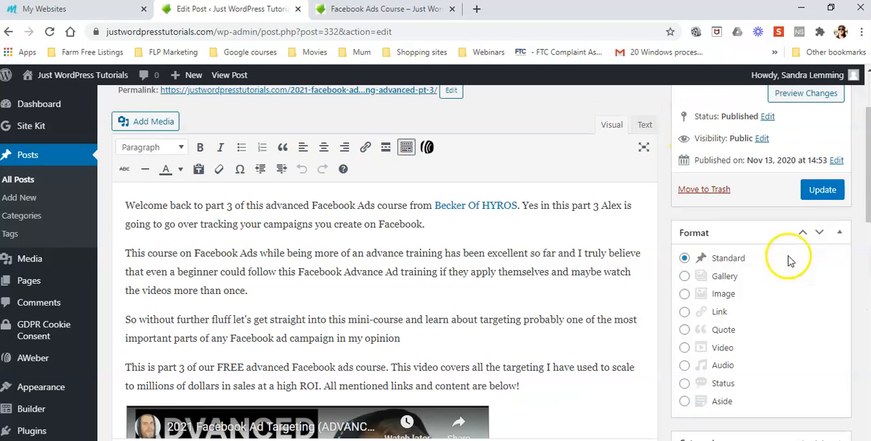
left_click(822, 191)
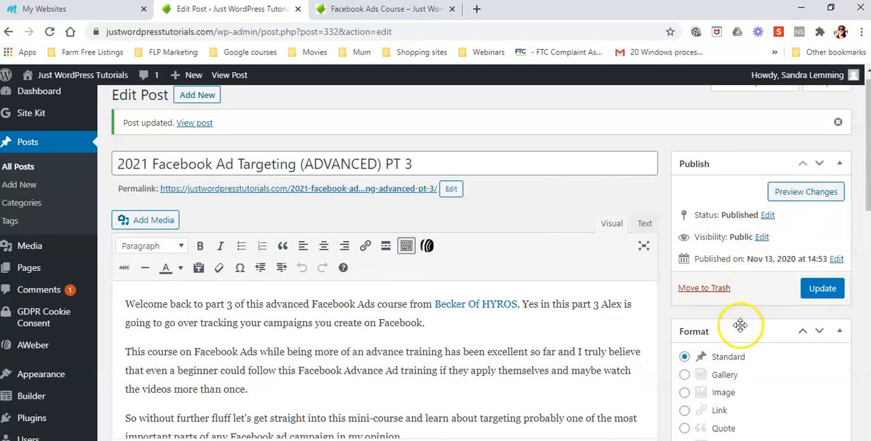
Open the site's Posts page and look through the listed blog posts, including the new Part 3 entry
left_click(356, 10)
scroll(758, 274, "up", 6)
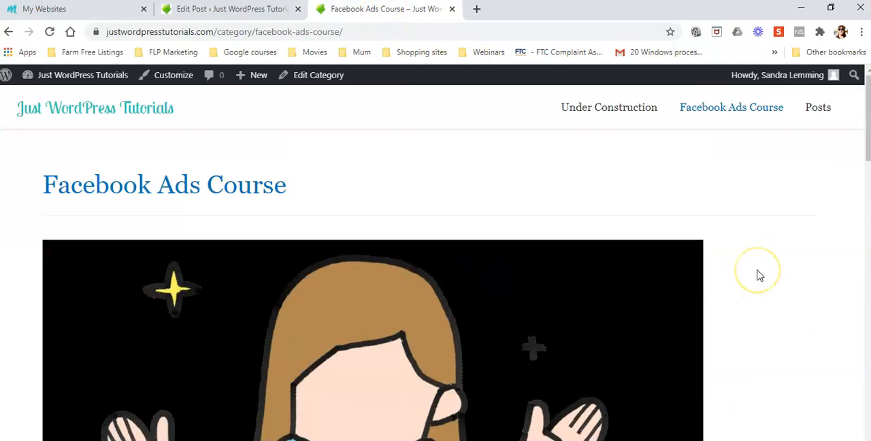
left_click(815, 109)
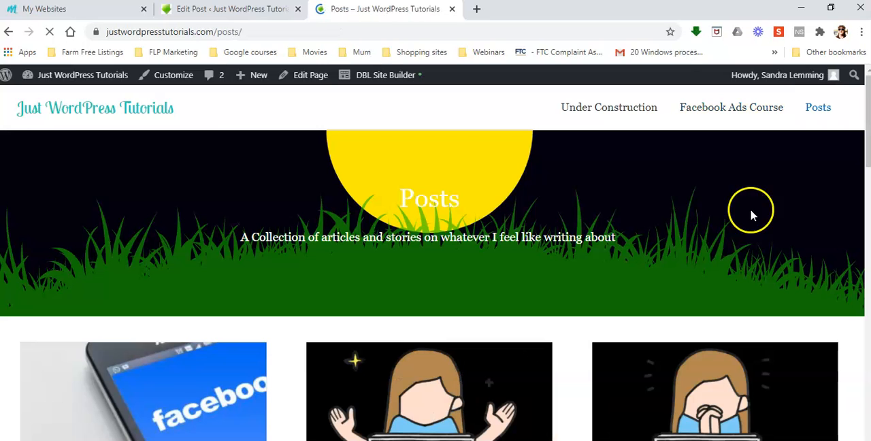
scroll(472, 223, "down", 3)
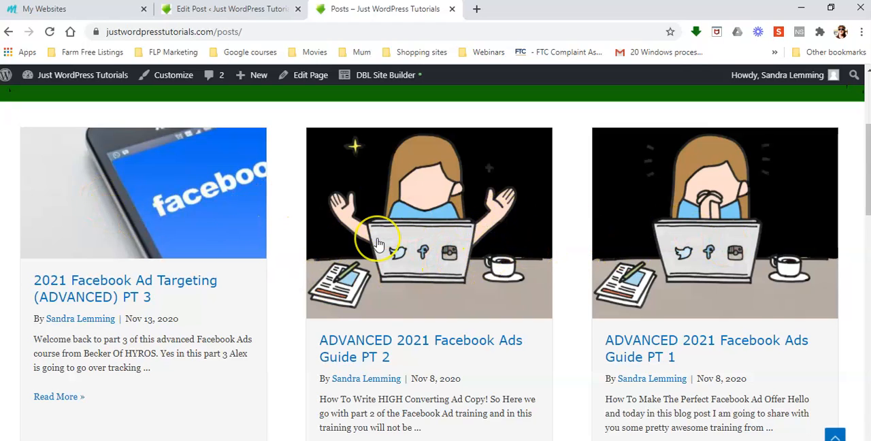
scroll(381, 238, "down", 3)
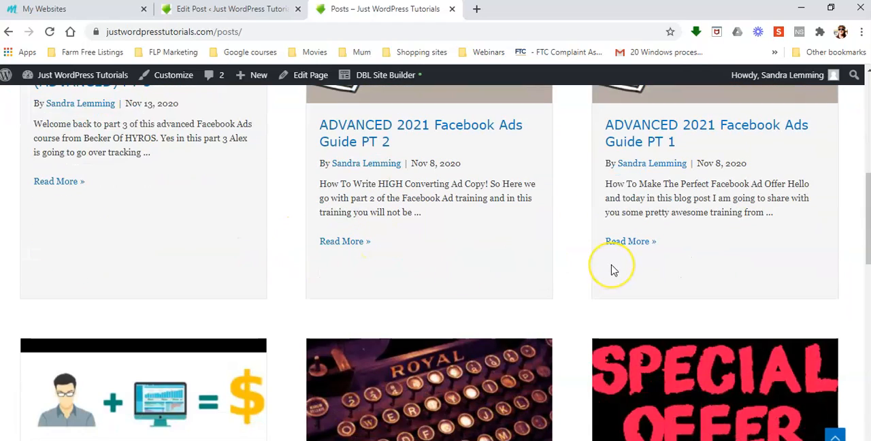
scroll(613, 269, "down", 3)
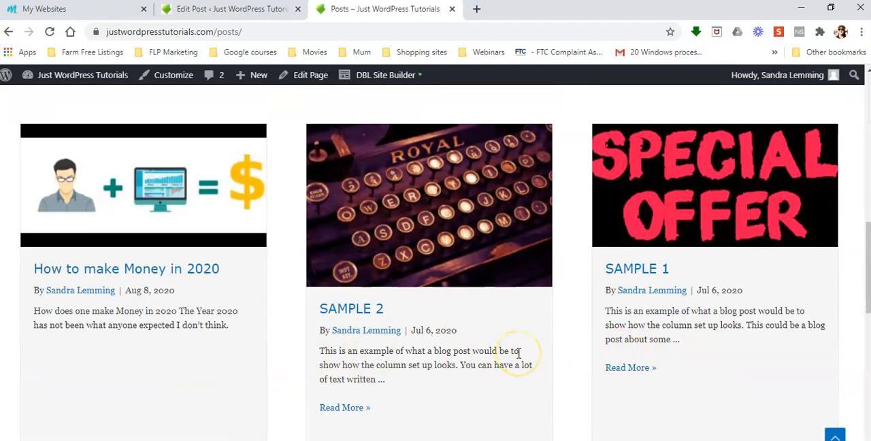
scroll(518, 352, "up", 5)
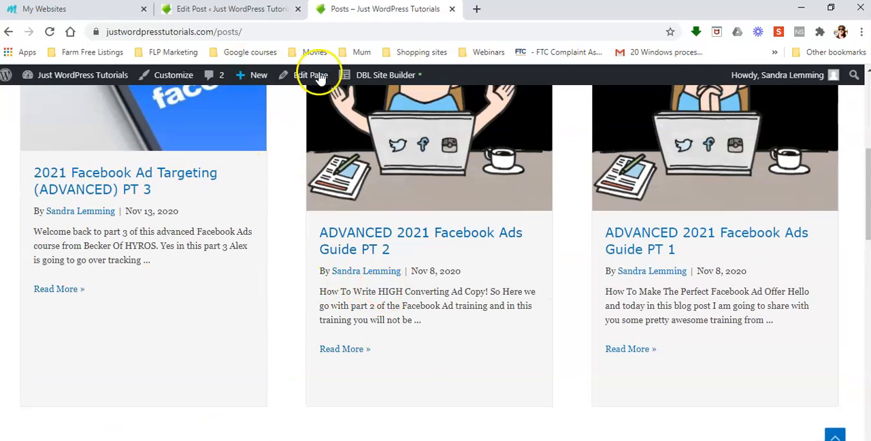
scroll(450, 302, "down", 6)
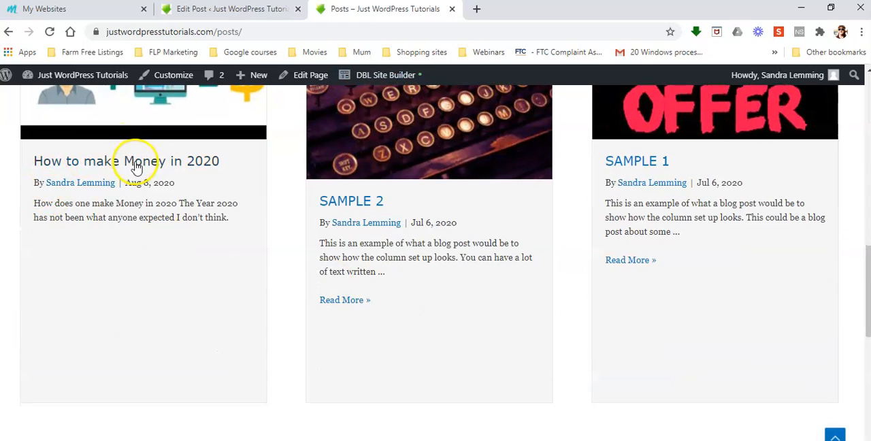
Open the blog post "How to make Money in 2020" and look through its image, heading, video and sharing options
left_click(136, 163)
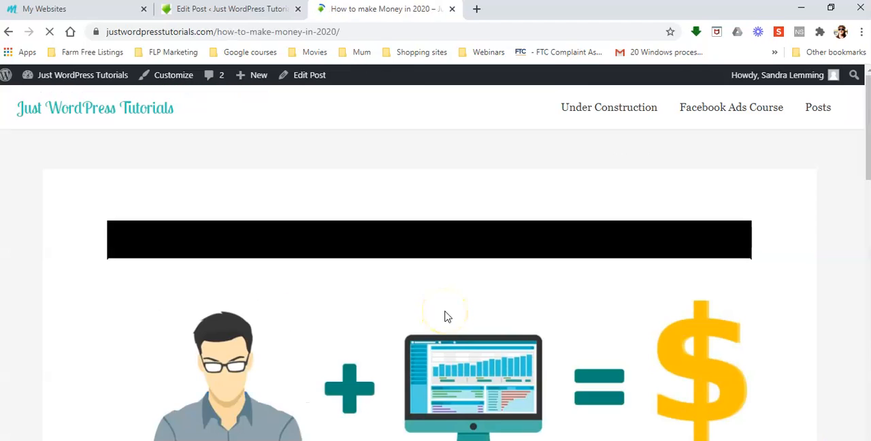
scroll(447, 317, "down", 5)
scroll(466, 336, "down", 3)
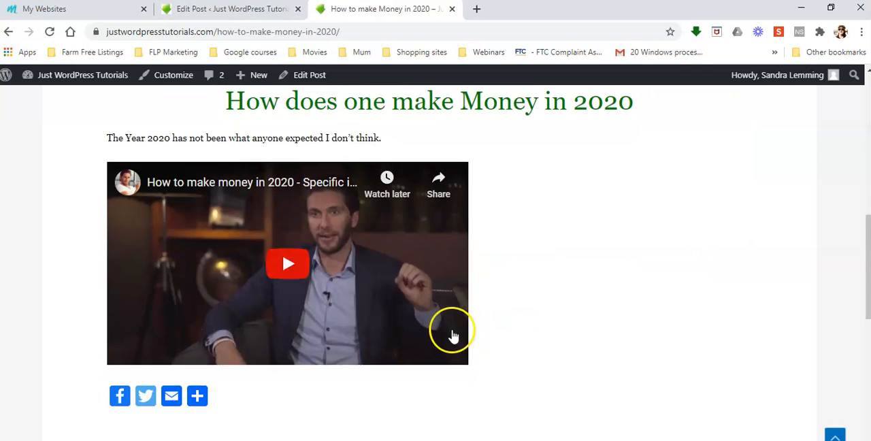
scroll(330, 259, "down", 3)
scroll(330, 266, "up", 7)
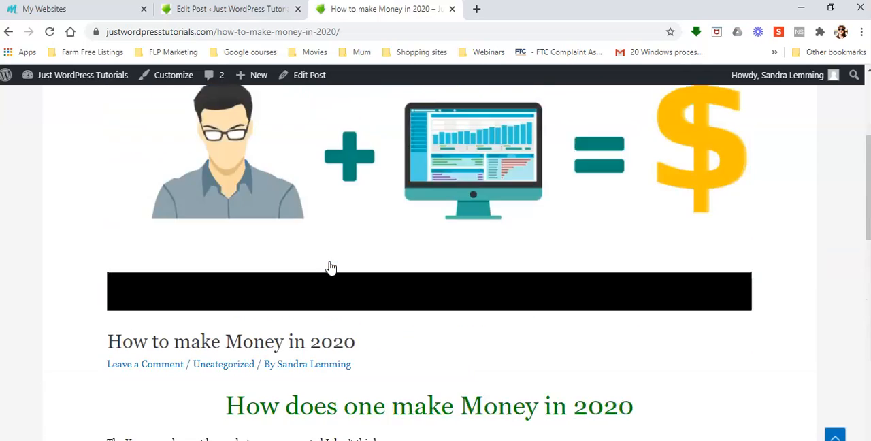
scroll(331, 266, "up", 4)
mouse_move(740, 76)
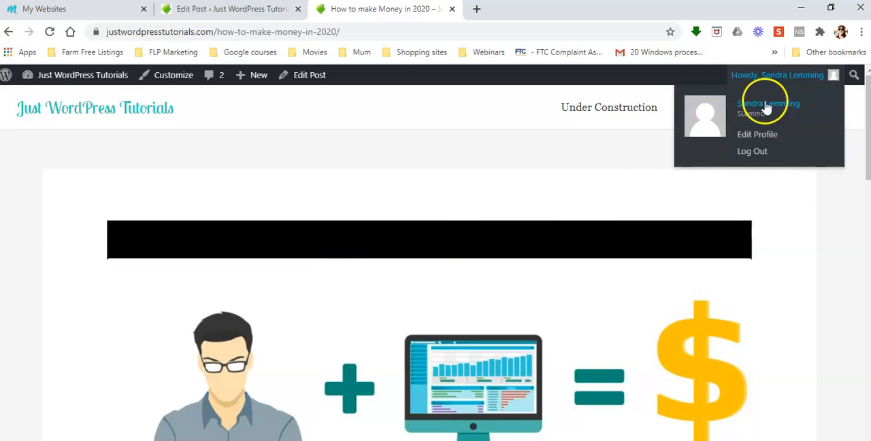
Return to the posts list and open the SAMPLE 2 post to look through its featured image and text
left_click(9, 31)
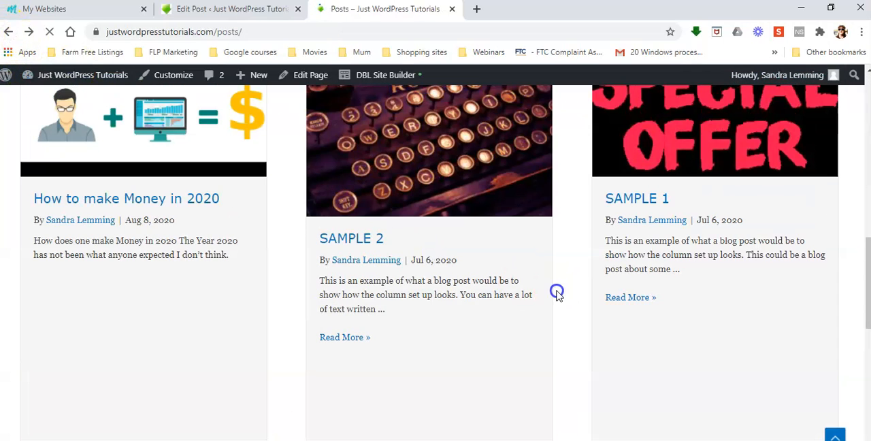
scroll(556, 294, "down", 2)
scroll(557, 294, "down", 1)
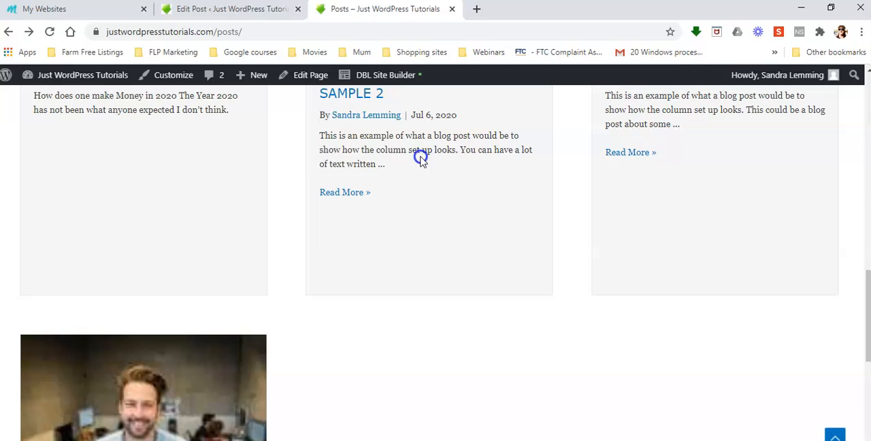
scroll(554, 194, "up", 2)
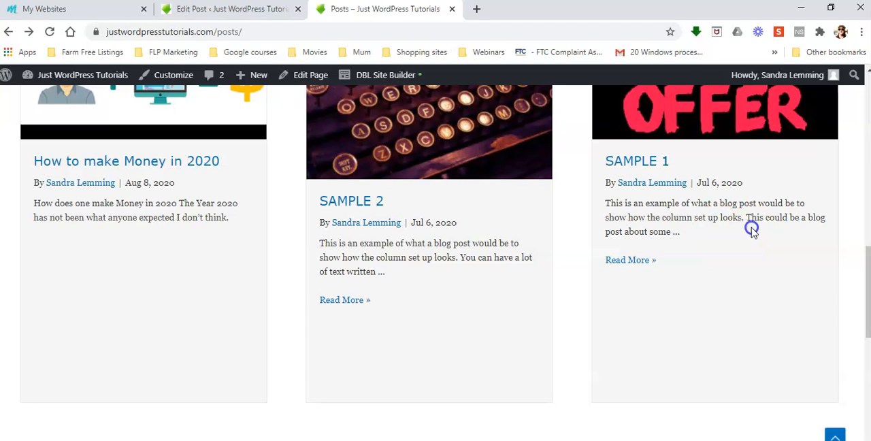
left_click(344, 300)
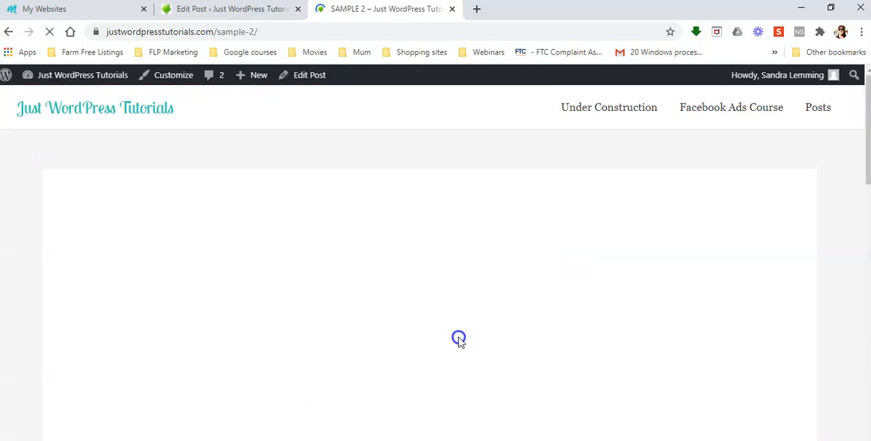
scroll(458, 340, "down", 6)
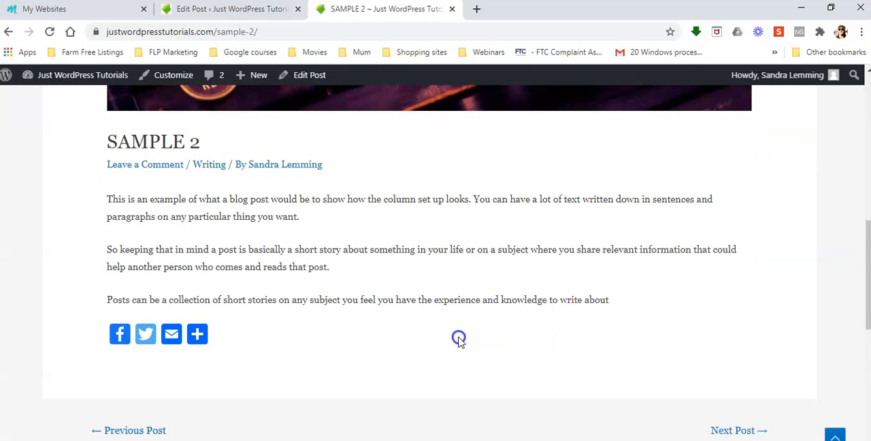
scroll(458, 341, "up", 6)
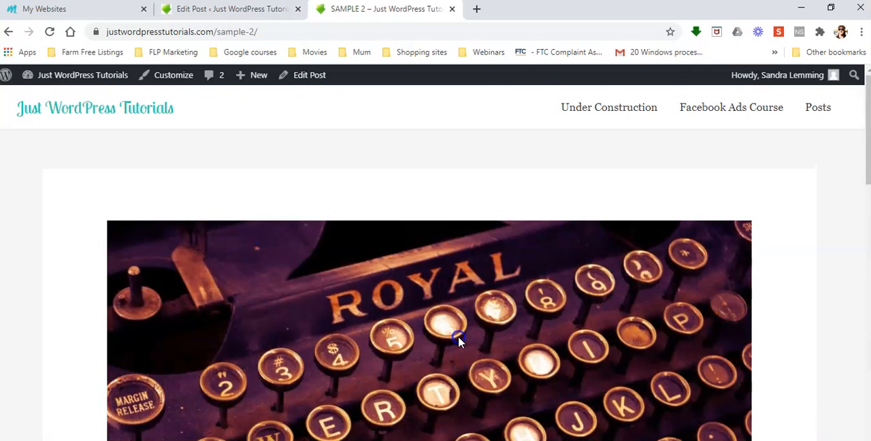
scroll(492, 330, "down", 6)
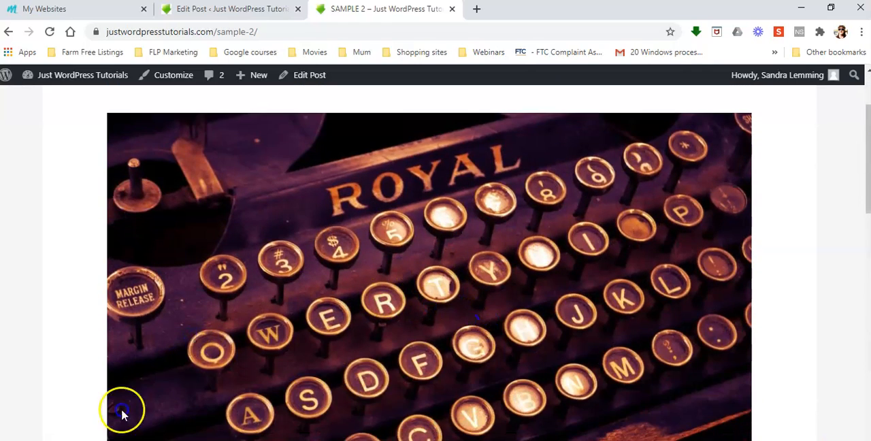
scroll(381, 317, "down", 3)
scroll(381, 319, "down", 3)
scroll(380, 316, "up", 12)
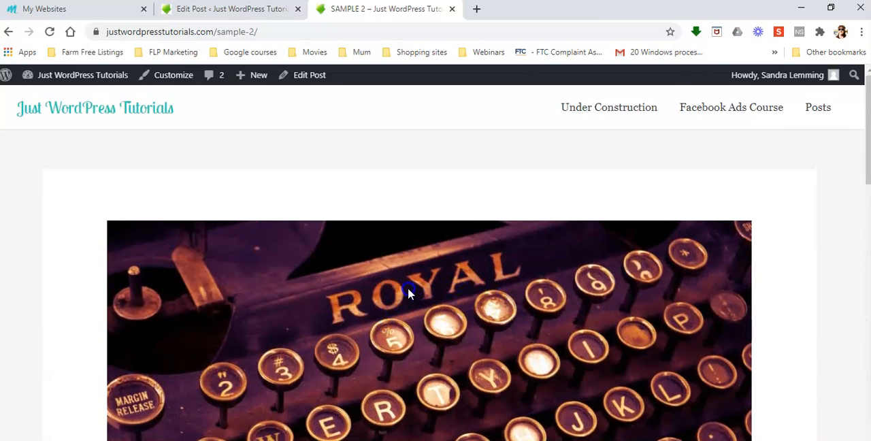
Open the site's Posts page again and review its header and the newest Facebook ads entries
left_click(817, 109)
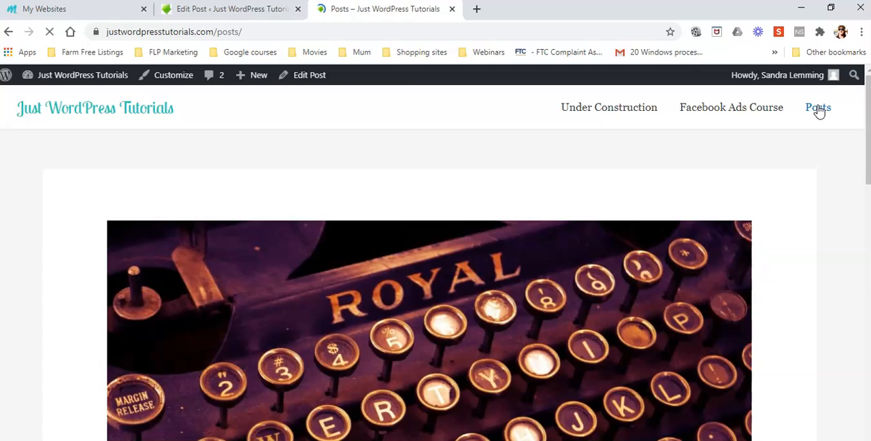
scroll(478, 270, "down", 3)
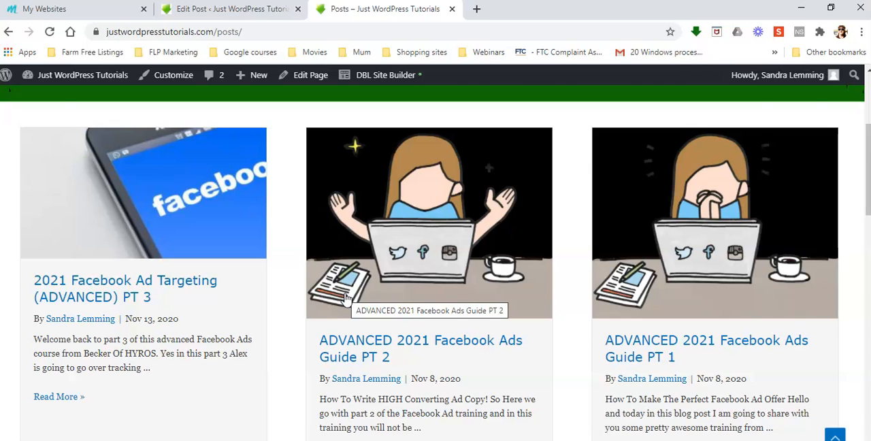
scroll(346, 298, "up", 2)
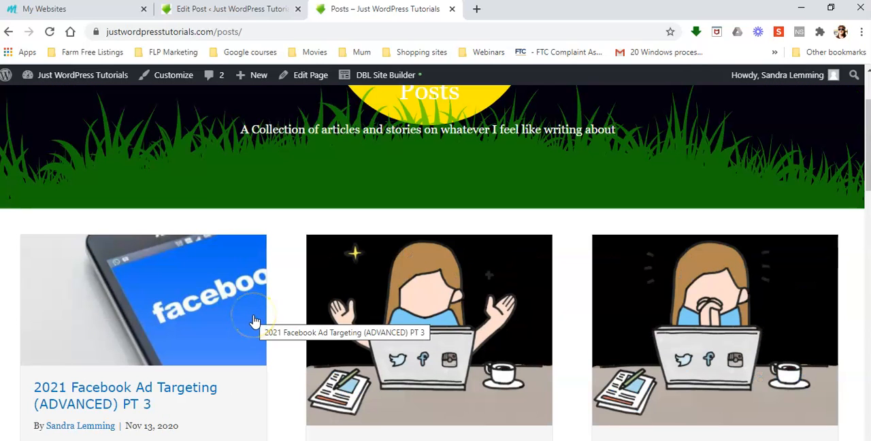
scroll(253, 320, "up", 2)
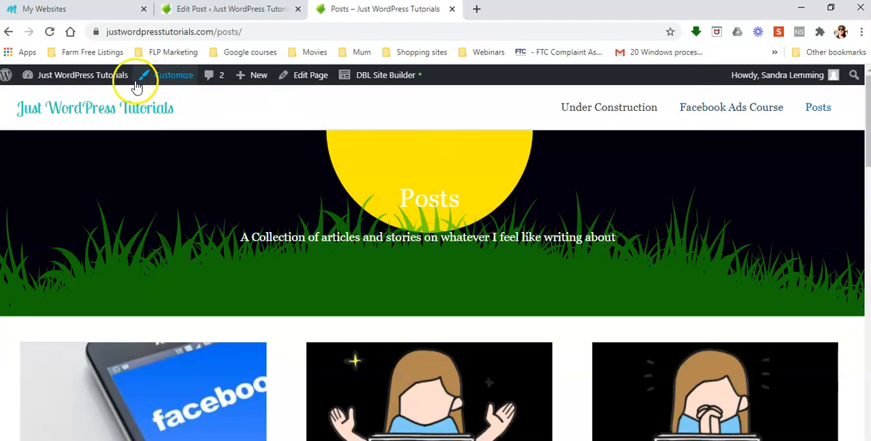
mouse_move(104, 80)
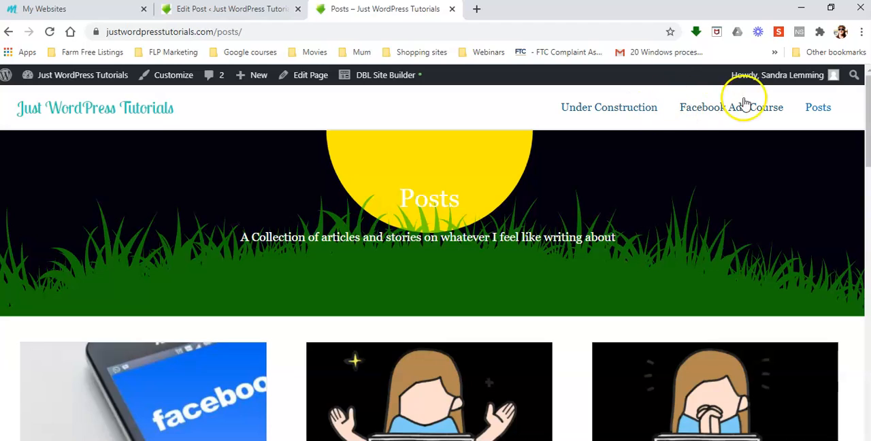
Open the Facebook Ads Course category page and look through the posts listed in it, from PT 3 to PT 1
left_click(739, 109)
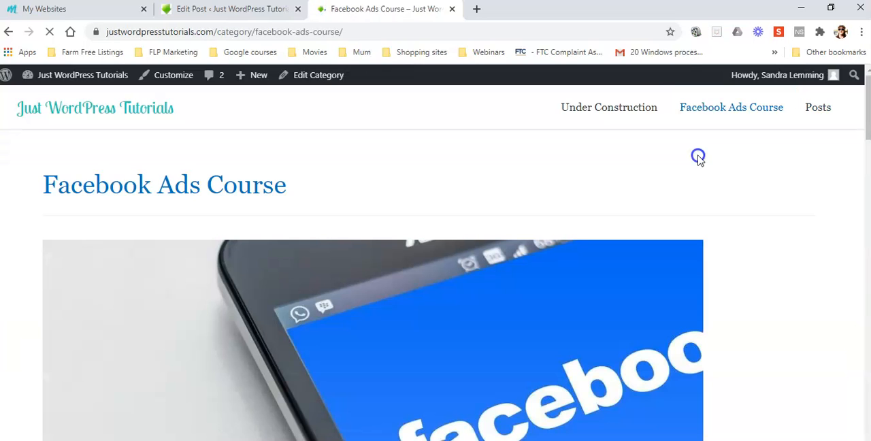
left_click(316, 194)
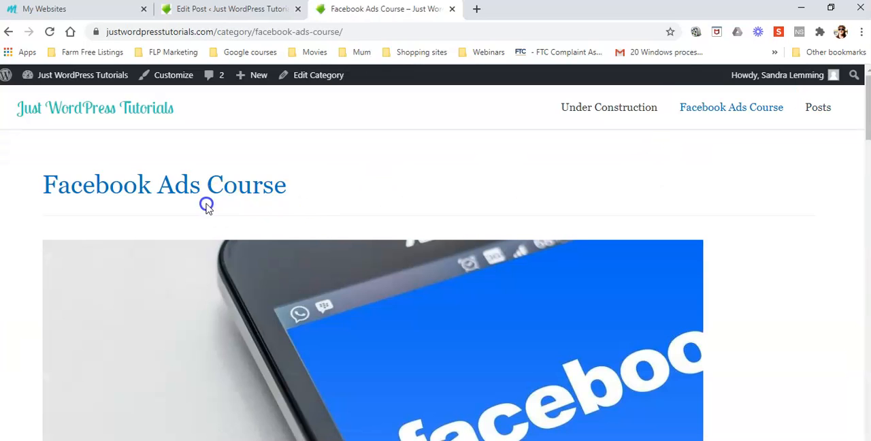
scroll(206, 205, "down", 5)
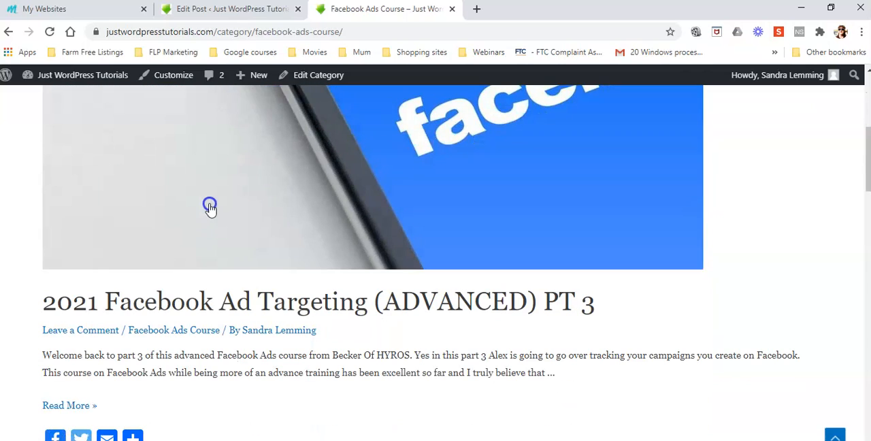
scroll(305, 259, "up", 5)
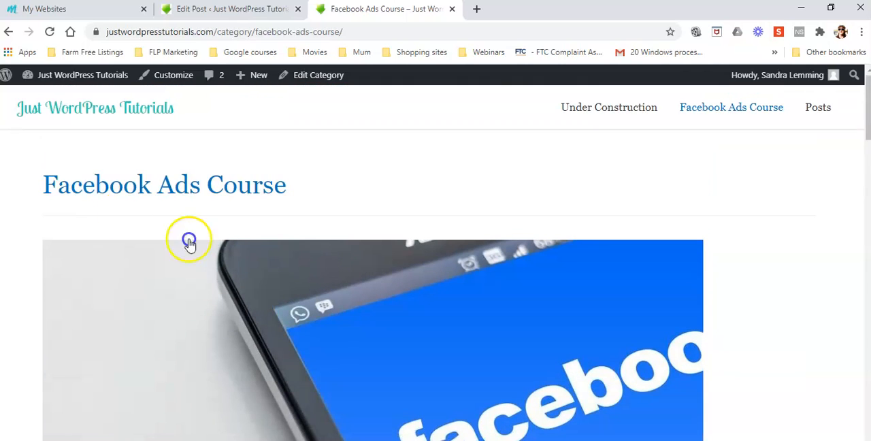
scroll(333, 209, "down", 5)
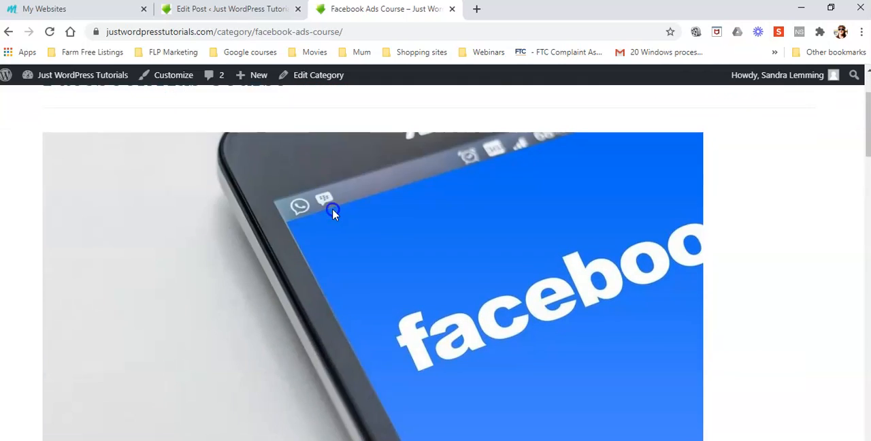
scroll(510, 203, "down", 5)
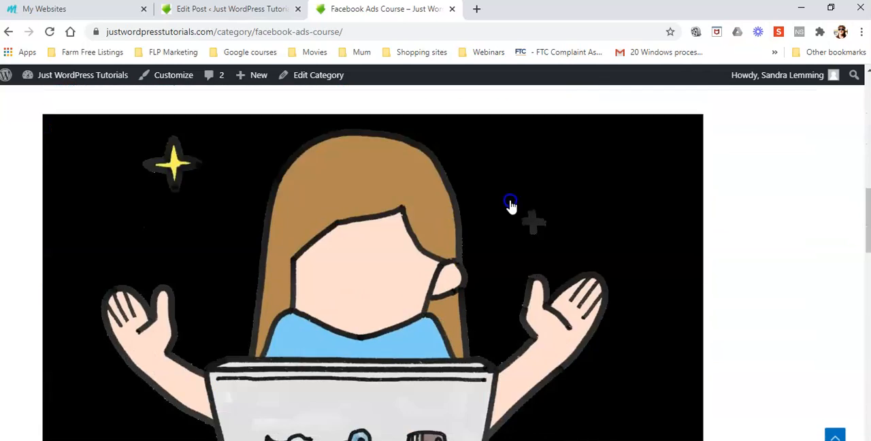
scroll(510, 202, "down", 10)
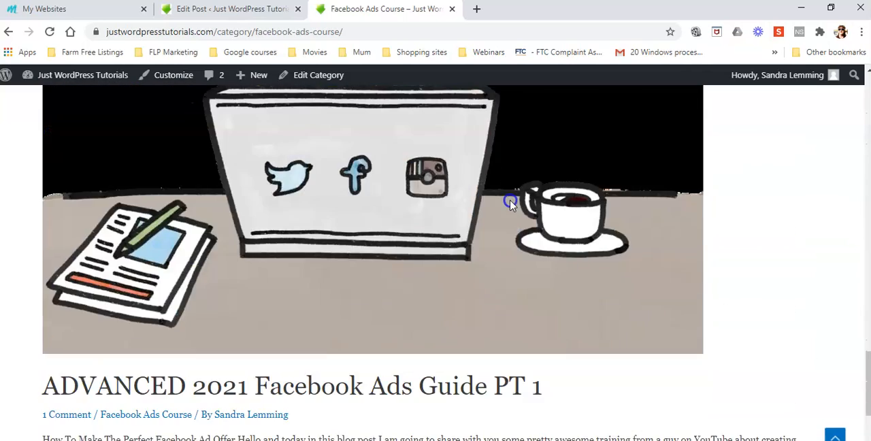
scroll(490, 311, "up", 8)
scroll(492, 312, "up", 10)
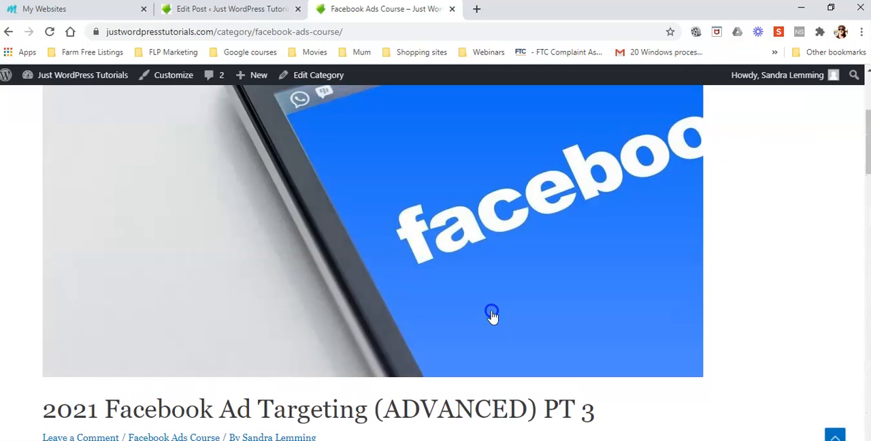
scroll(384, 311, "up", 3)
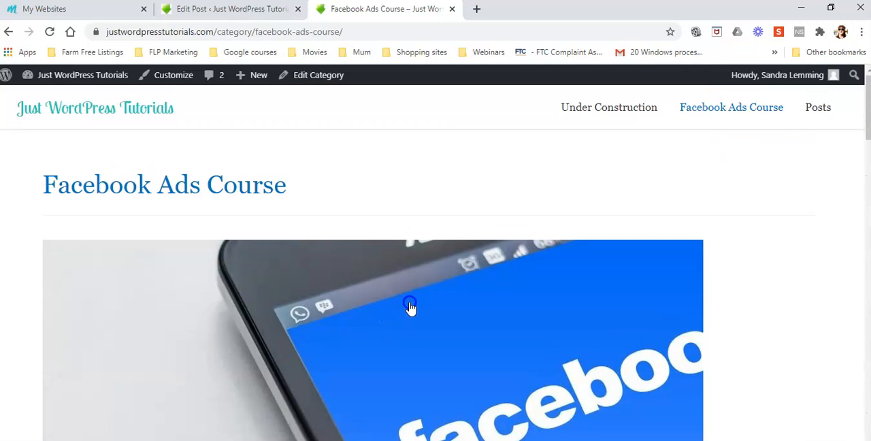
left_click(184, 236)
left_click(209, 436)
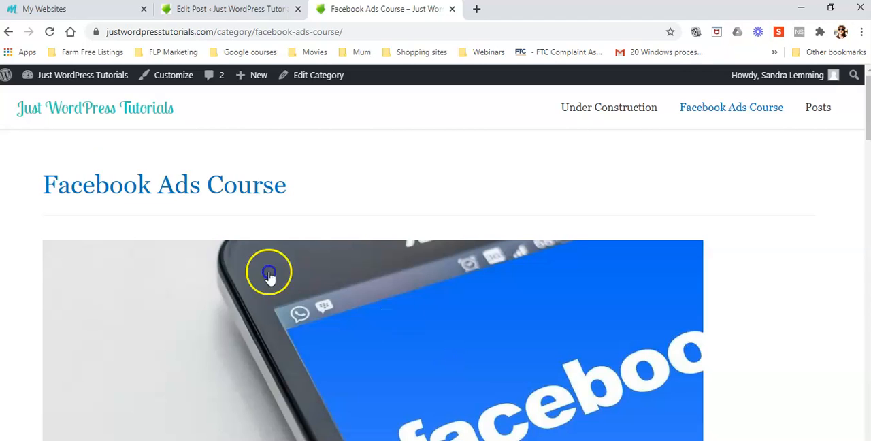
Switch to the mentors. site, open Trainings and browse the available courses as far as Wordpress 101 "Gutenberg."
left_click(52, 9)
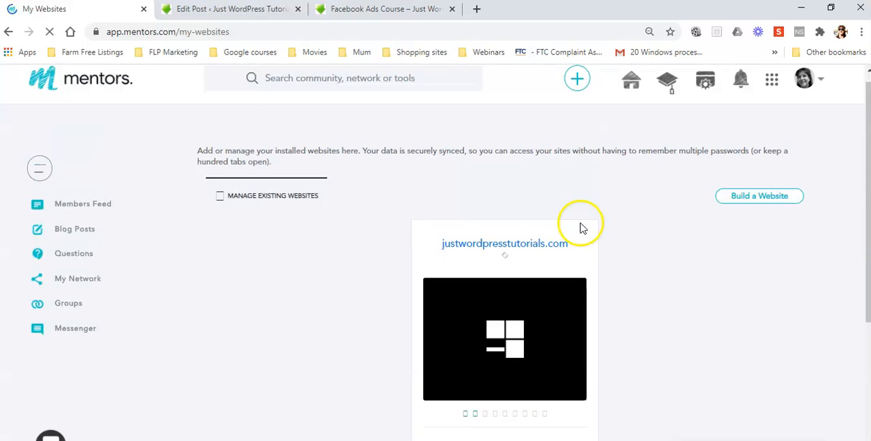
left_click(667, 94)
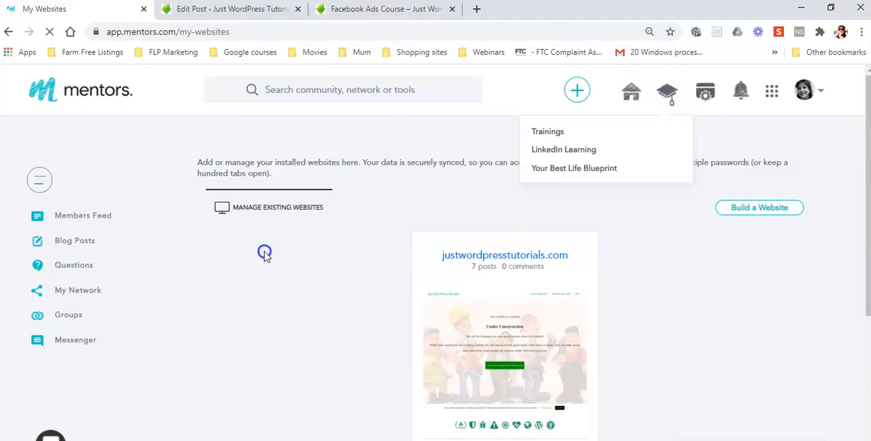
left_click(547, 131)
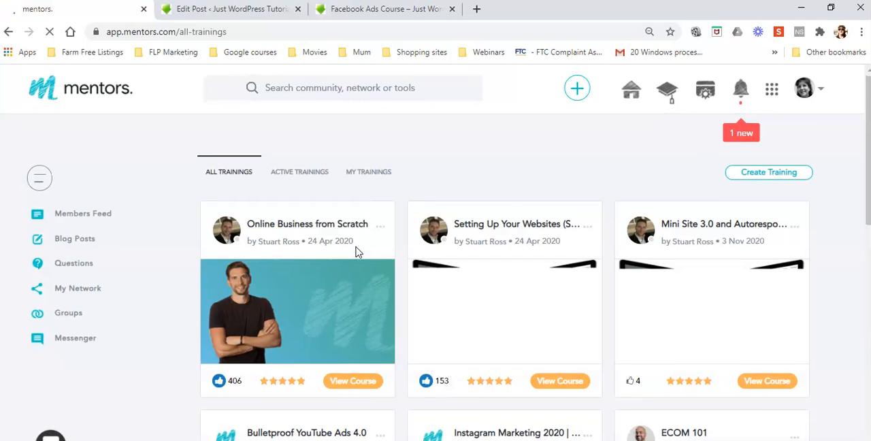
scroll(356, 252, "down", 2)
scroll(356, 251, "down", 2)
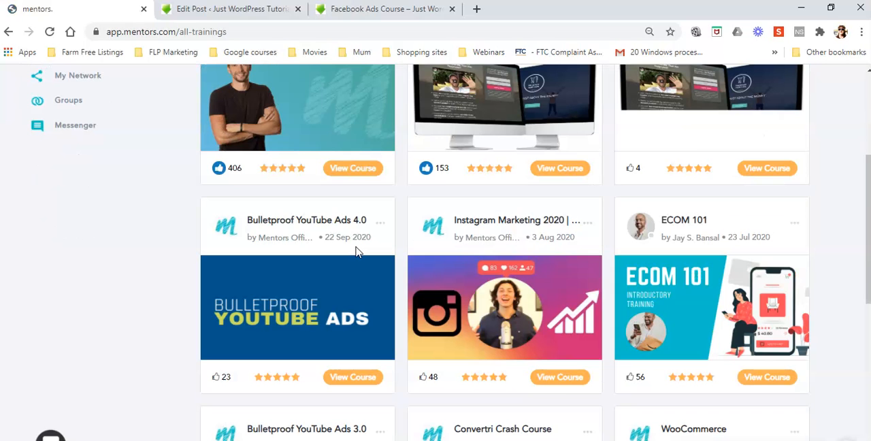
scroll(356, 252, "up", 2)
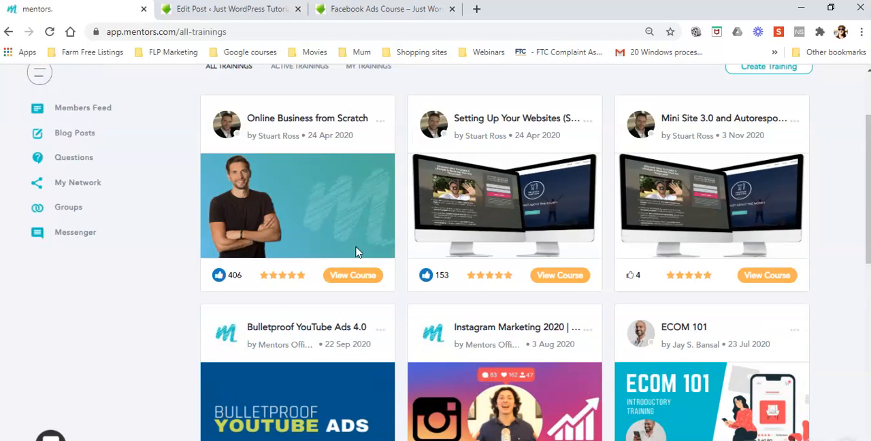
scroll(357, 252, "down", 6)
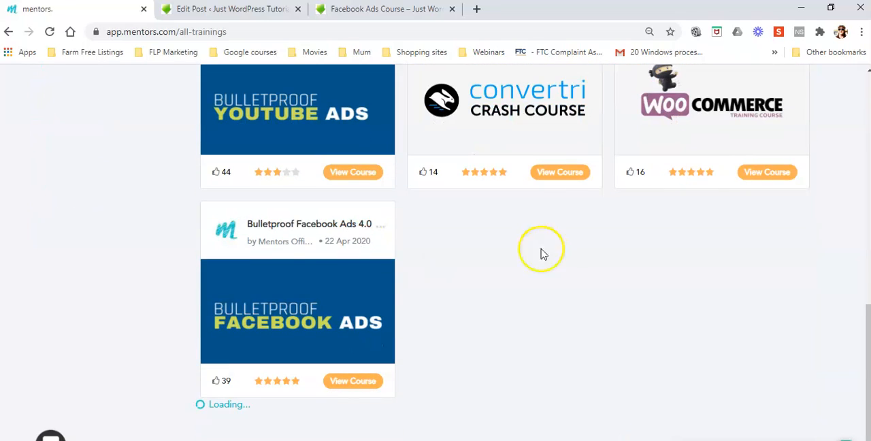
scroll(562, 253, "down", 5)
scroll(562, 253, "down", 3)
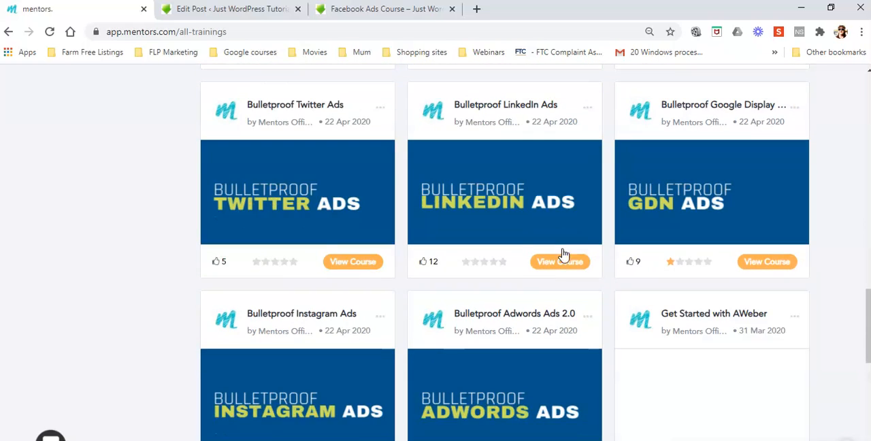
scroll(562, 253, "down", 5)
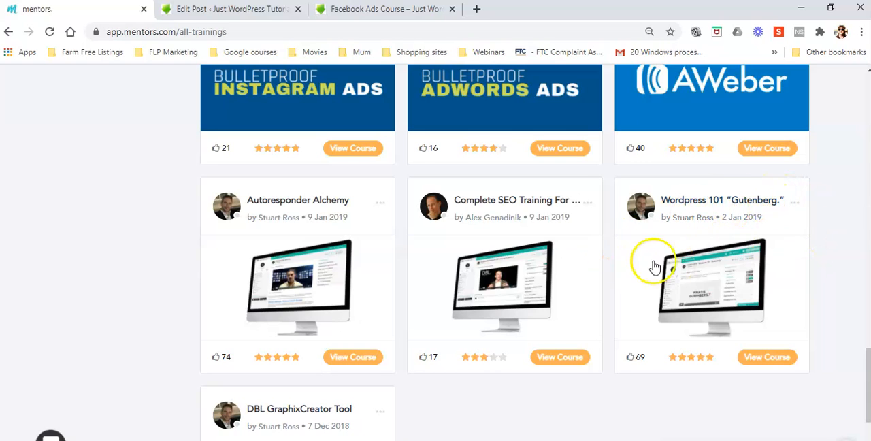
Open the Wordpress 101 "Gutenberg." course and look over its page and section outline
left_click(735, 299)
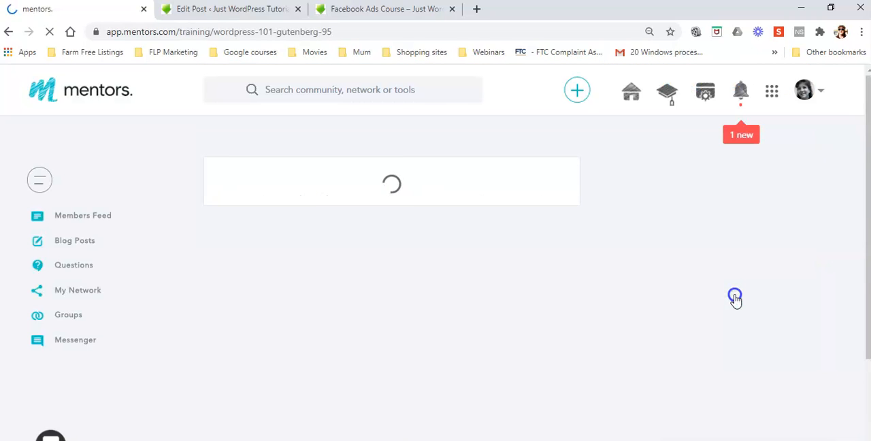
left_click(678, 309)
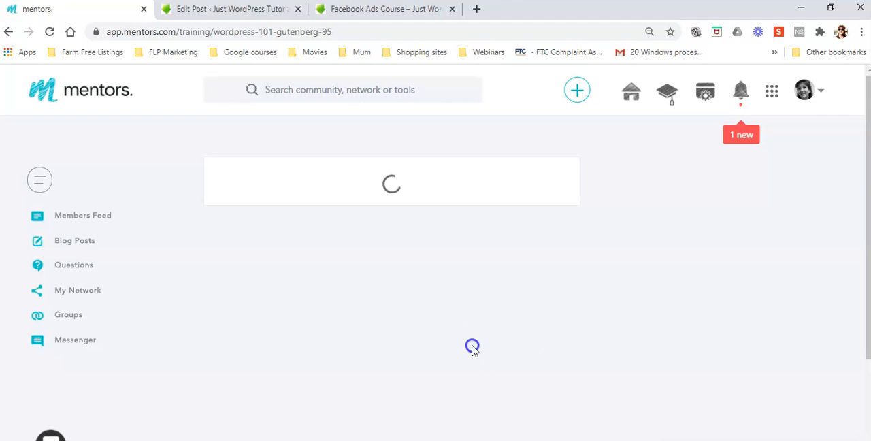
left_click(384, 262)
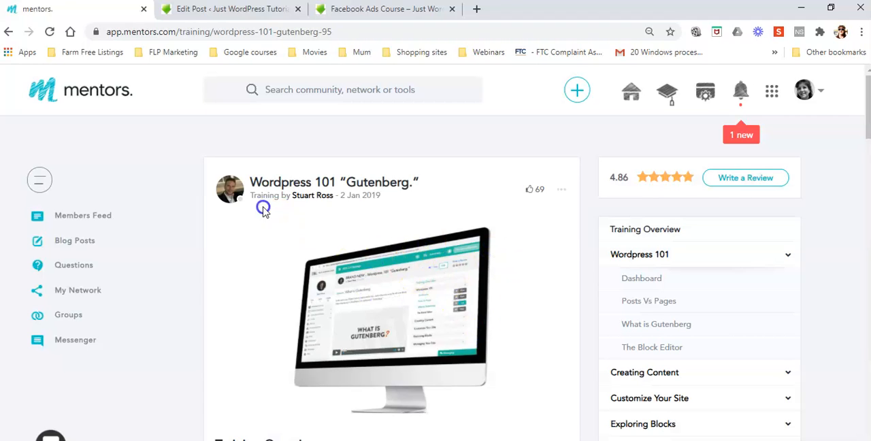
left_click(810, 270)
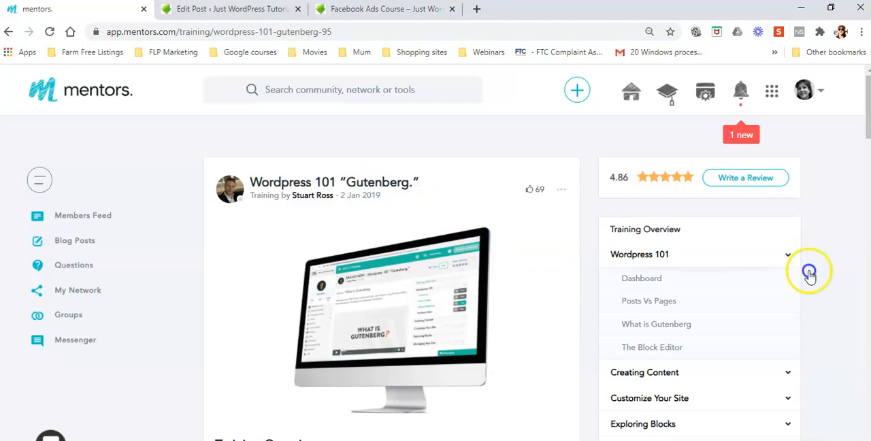
scroll(837, 270, "down", 2)
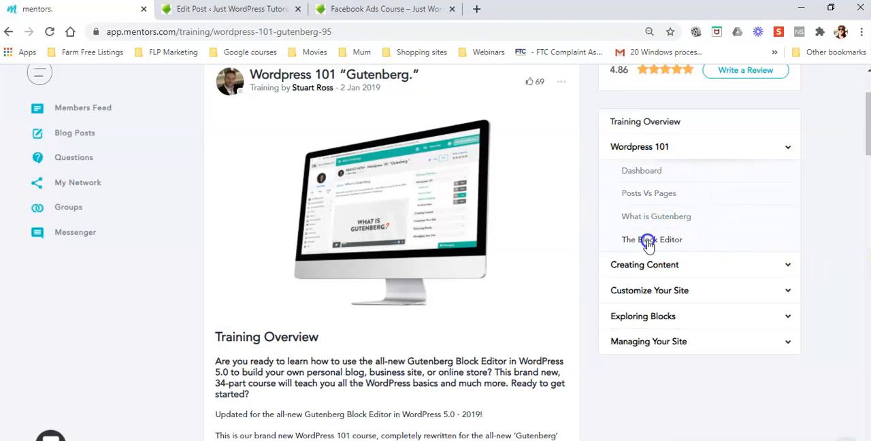
Expand the Creating Content section and review its lessons alongside the start of the Training Overview
left_click(788, 266)
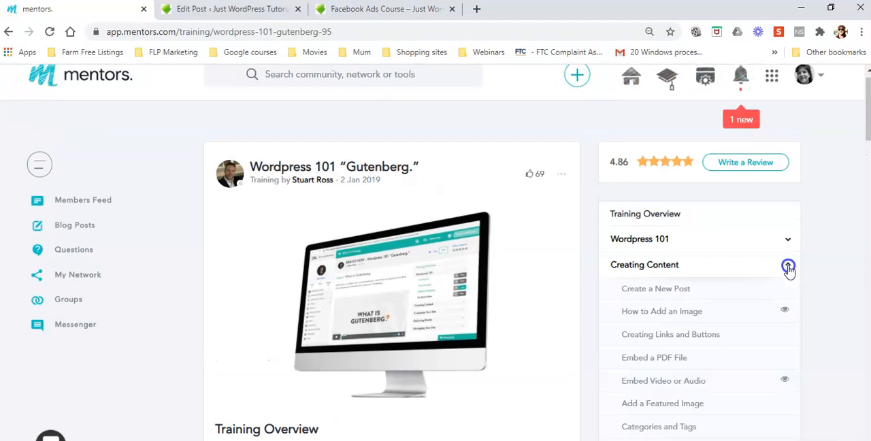
scroll(847, 293, "down", 2)
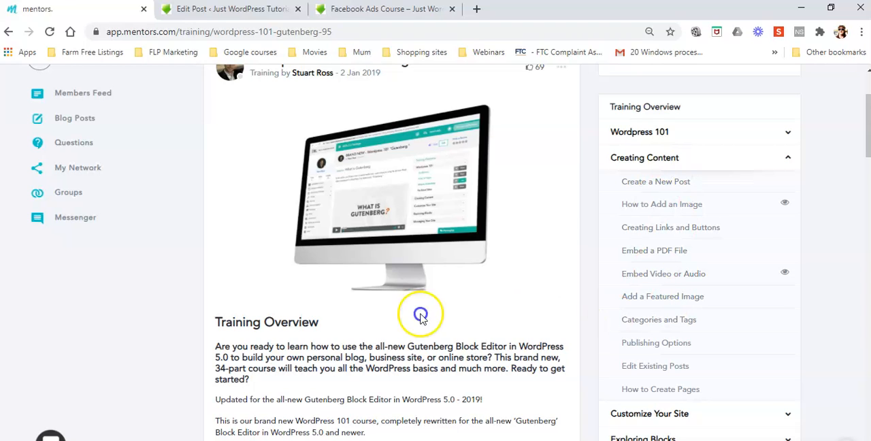
scroll(399, 320, "up", 2)
scroll(399, 320, "down", 4)
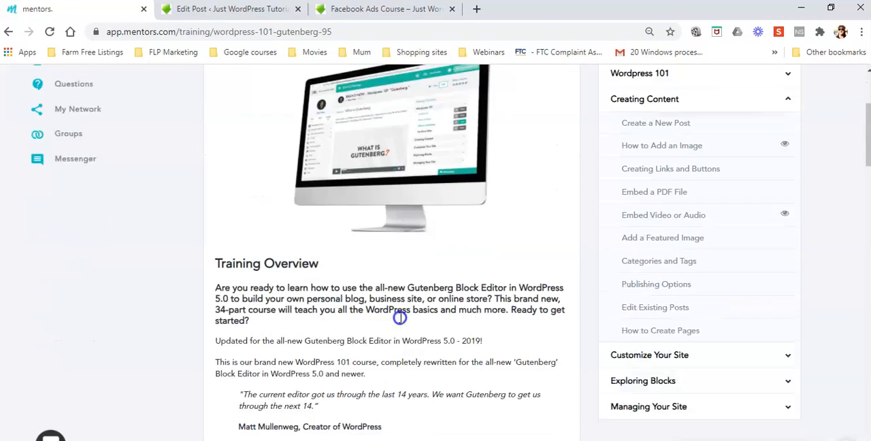
scroll(628, 182, "up", 4)
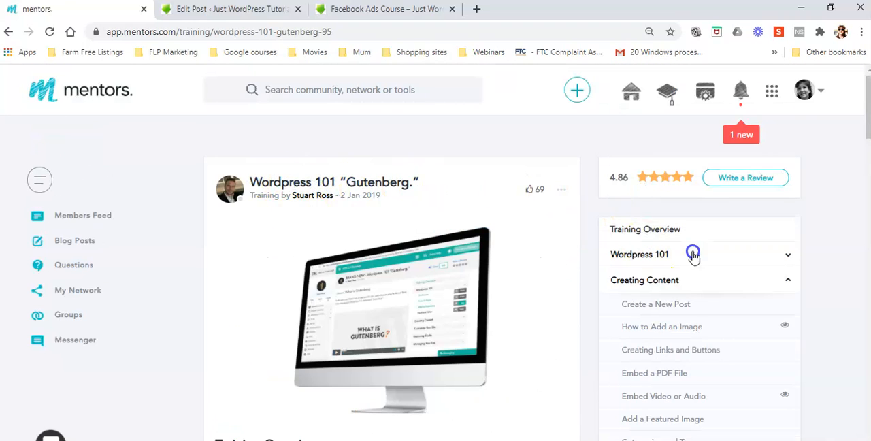
scroll(696, 254, "down", 2)
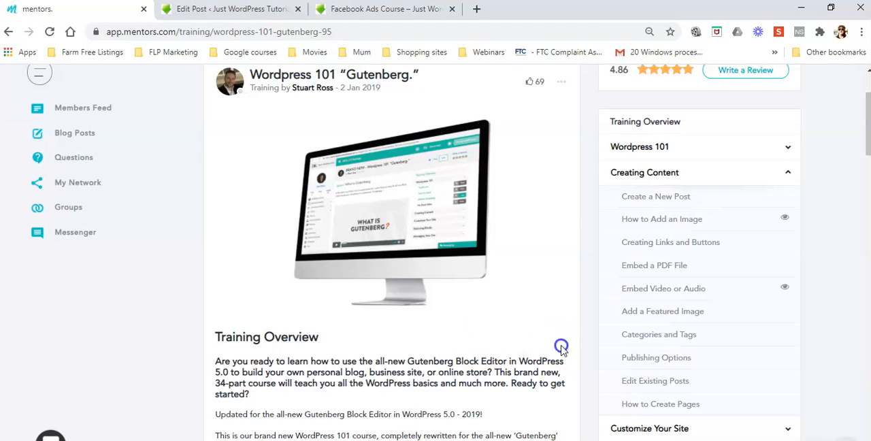
left_click(662, 382)
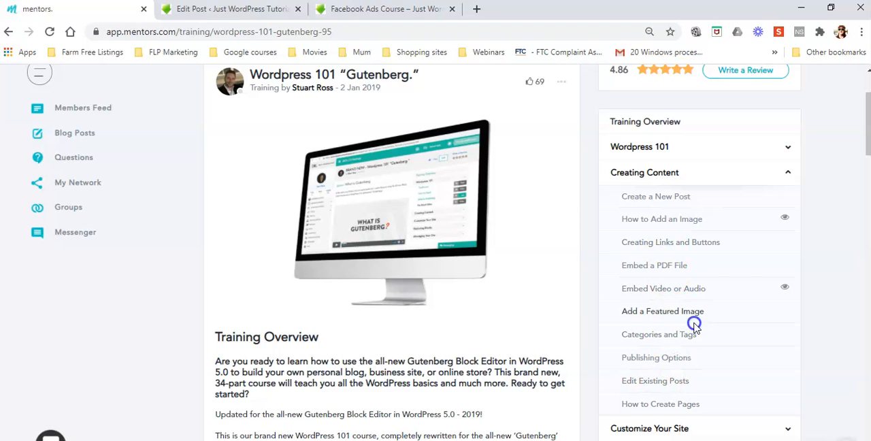
Look through the lessons under Wordpress 101 and Customize Your Site, collapsing each section, and reopen Creating Content
left_click(787, 173)
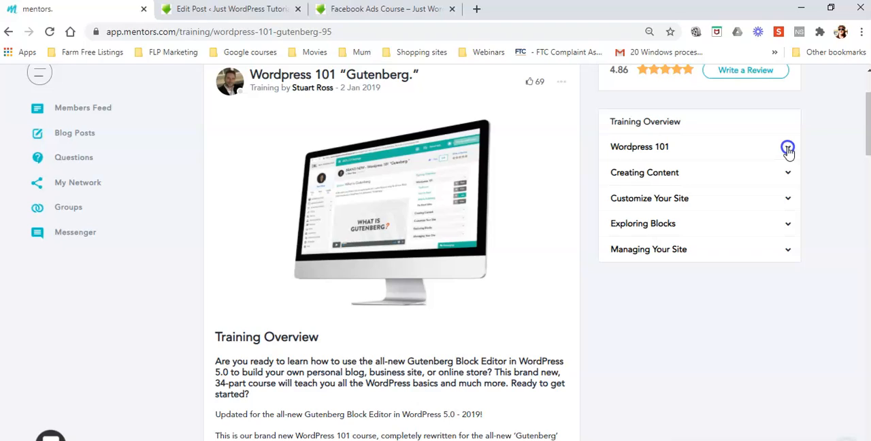
left_click(787, 147)
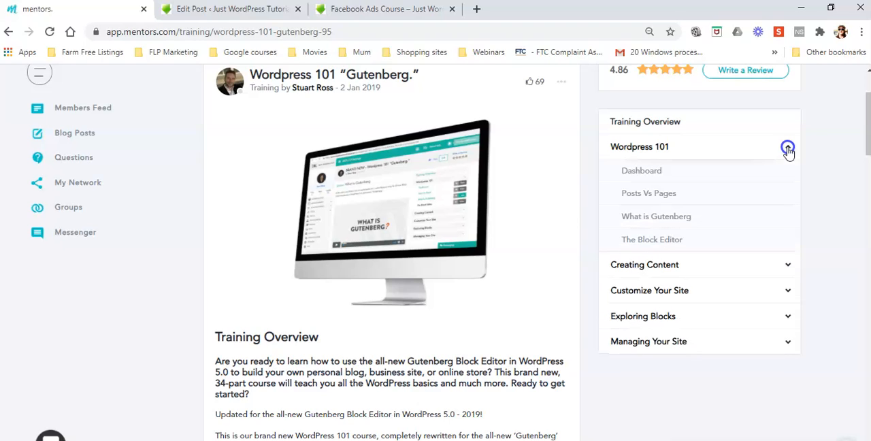
left_click(787, 148)
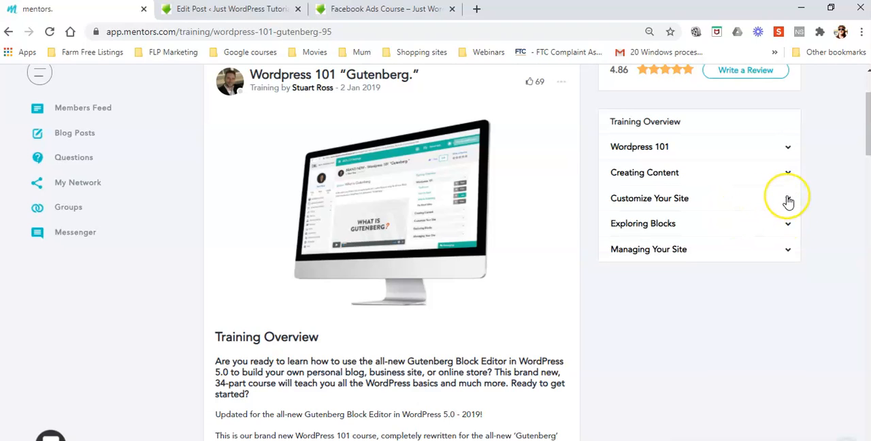
left_click(787, 200)
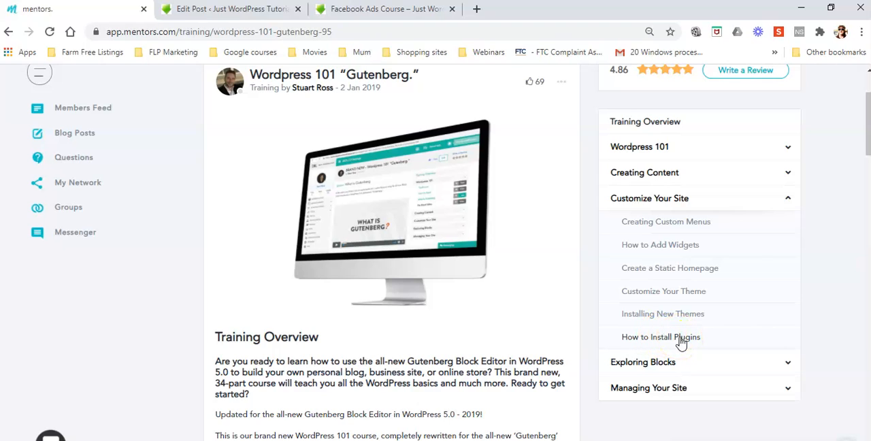
left_click(788, 202)
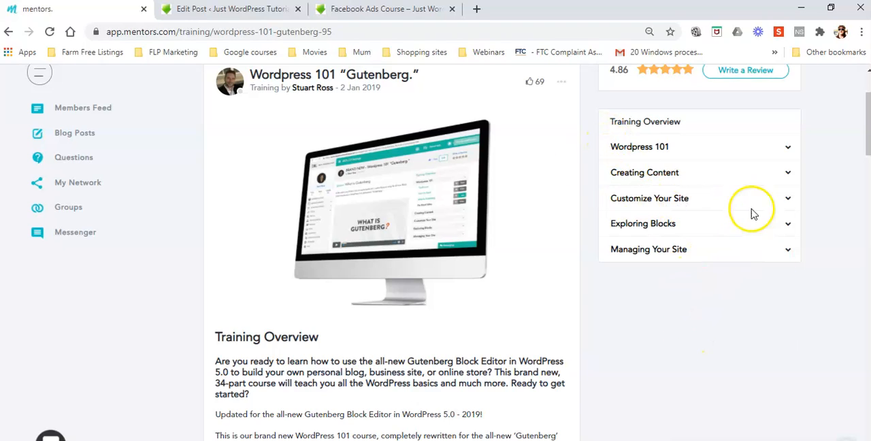
left_click(788, 174)
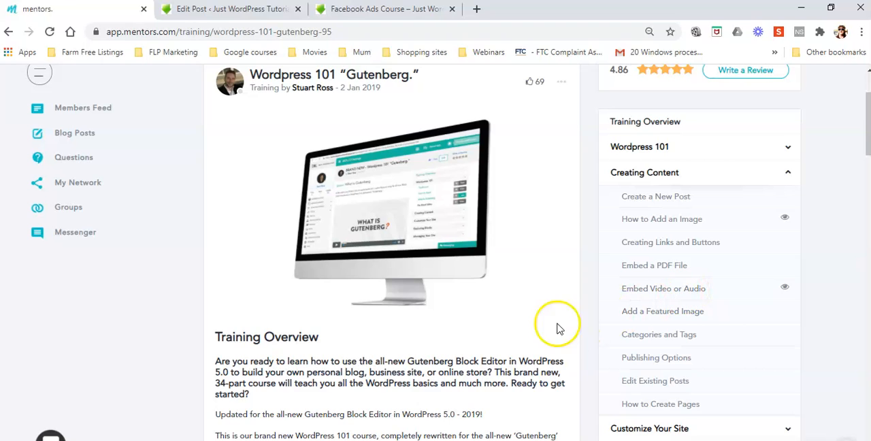
Revisit the Facebook Ads Course page and the PT 3 post editor, and return to the mentors. course page
left_click(387, 8)
left_click(249, 10)
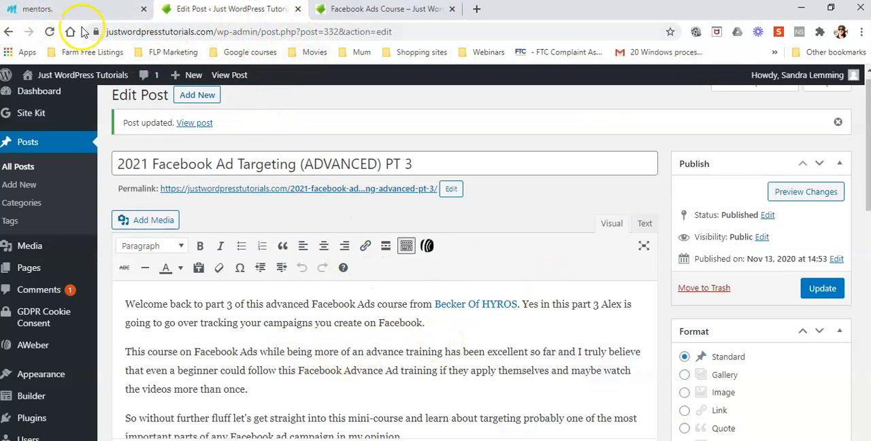
left_click(97, 12)
Read the Wordpress 101 "Gutenberg." Training Overview from the course title down to the description of what the course teaches
scroll(544, 211, "up", 2)
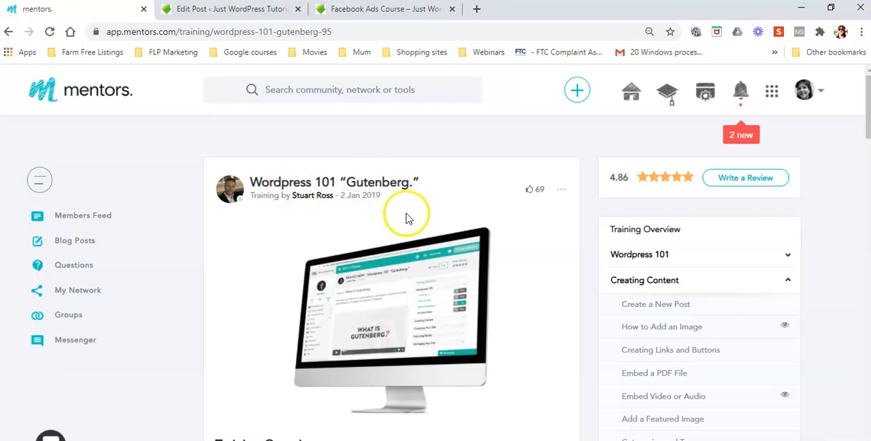
scroll(778, 280, "down", 2)
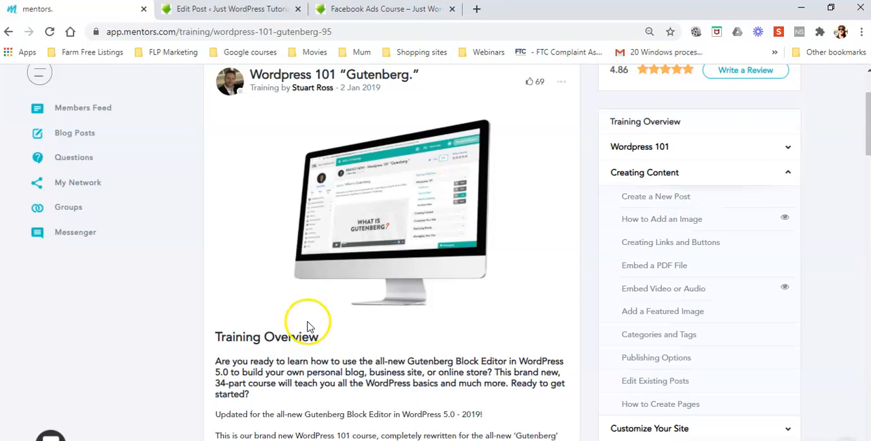
scroll(311, 320, "down", 3)
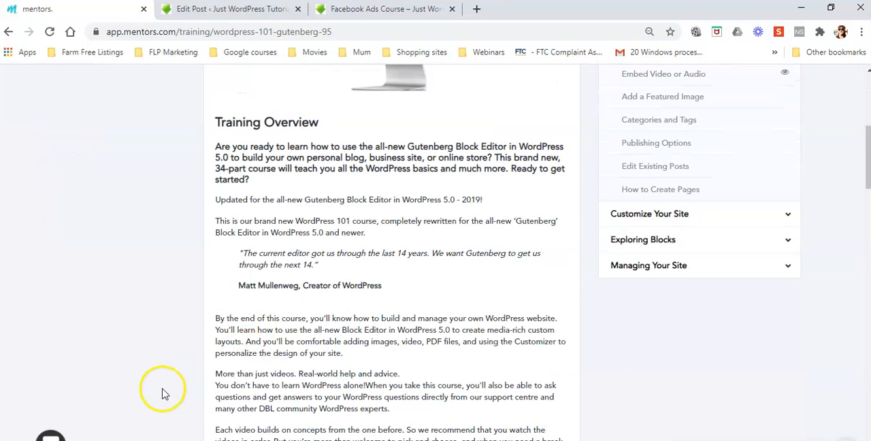
left_click(117, 350)
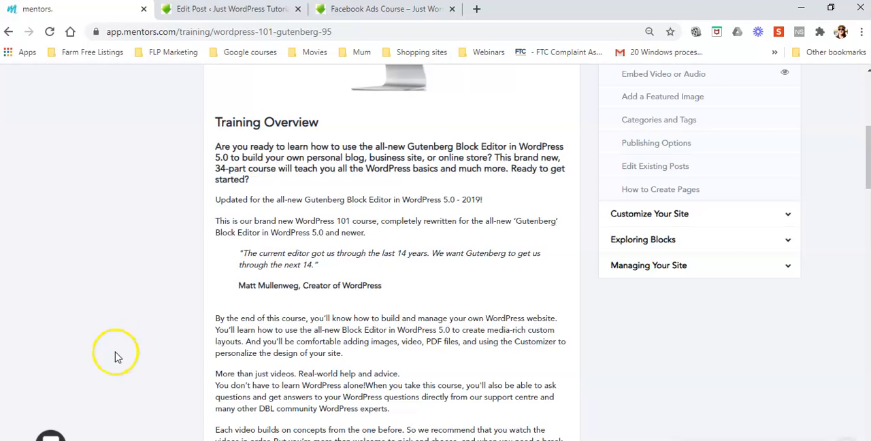